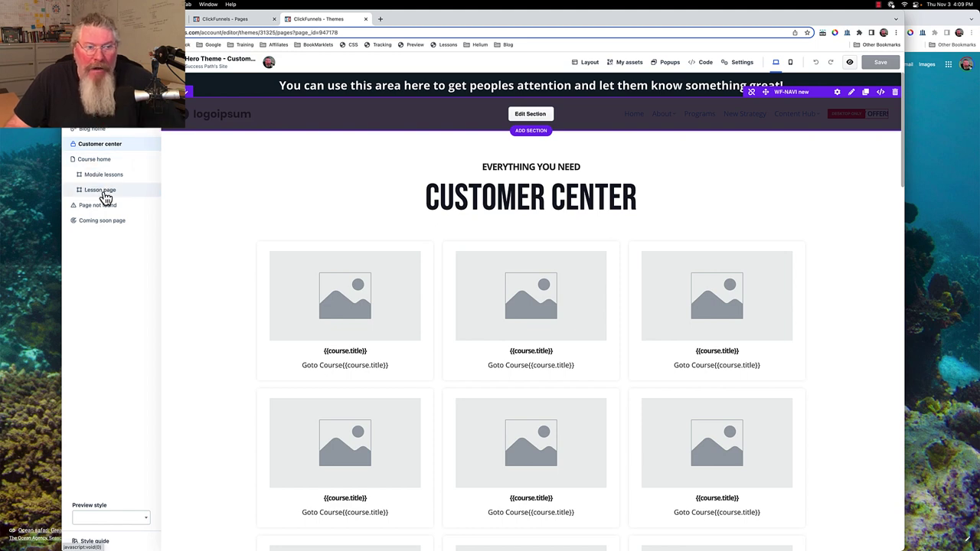
# Step: Find the Courses lesson template page among the theme pages by searching for "Lesson", and clone it
pyautogui.click(105, 197)
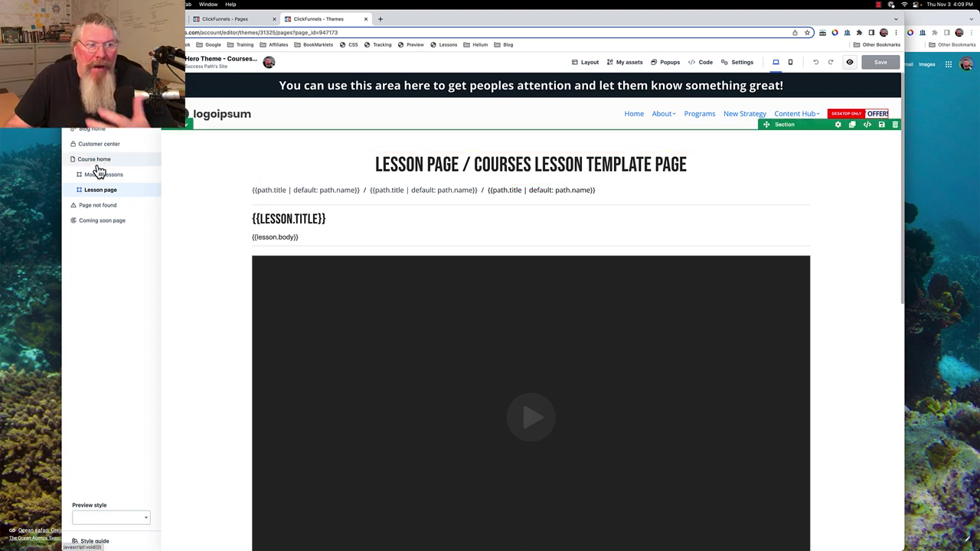
pyautogui.click(234, 21)
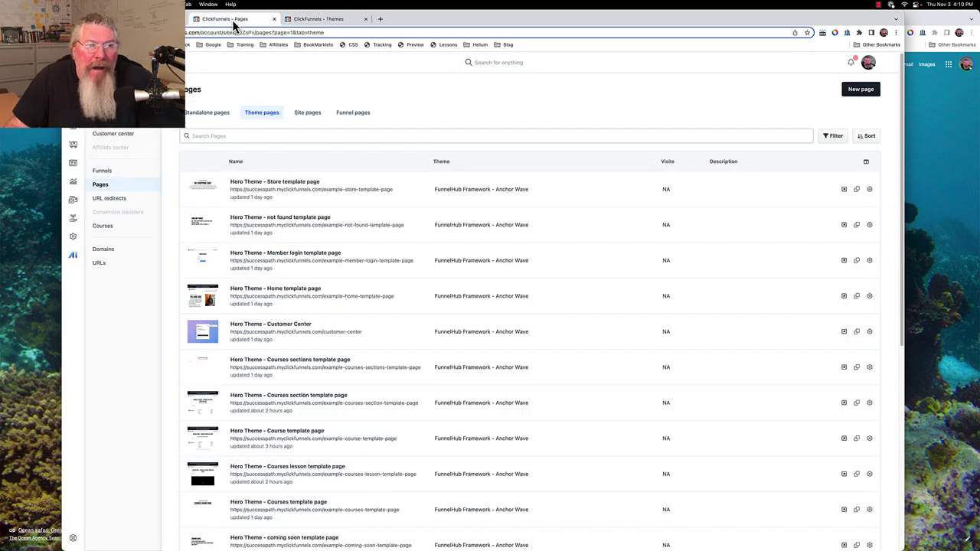
pyautogui.click(265, 136)
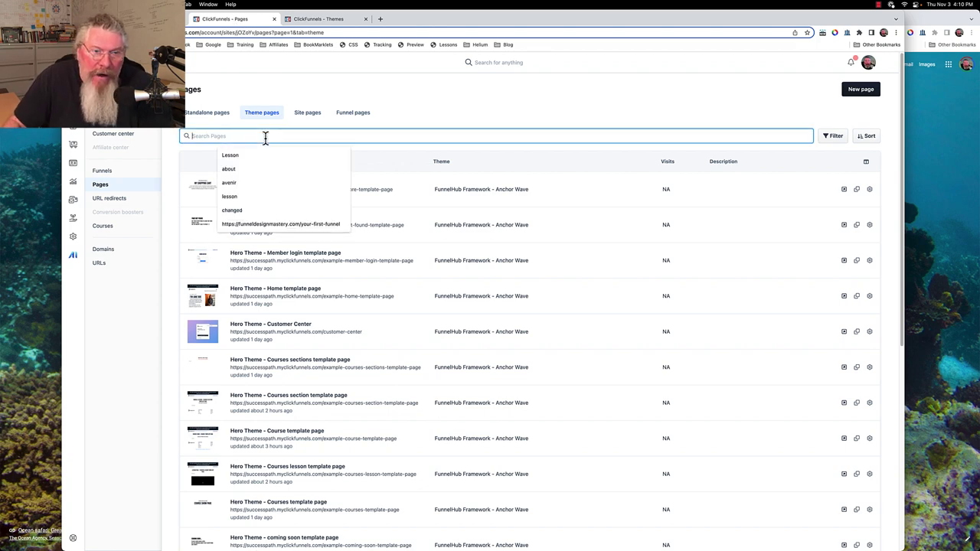
pyautogui.click(246, 156)
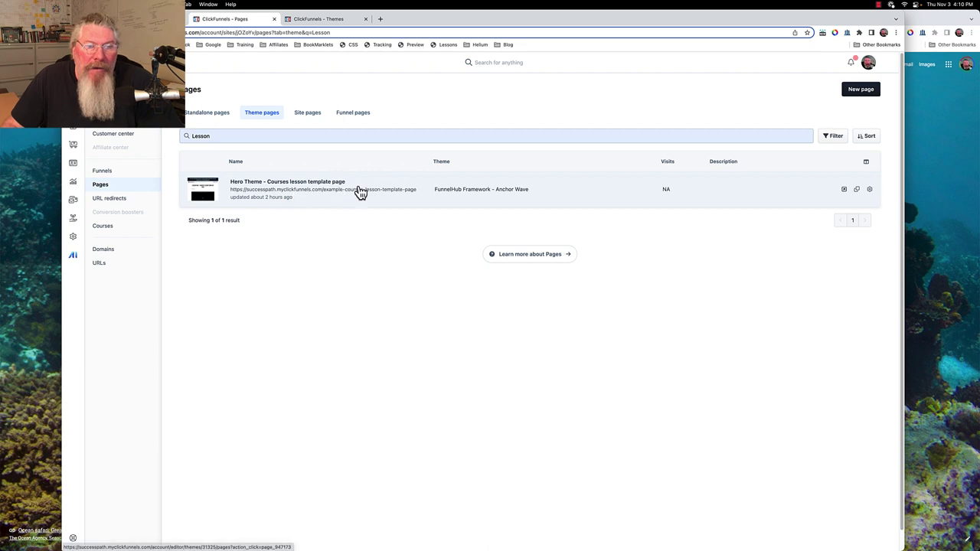
pyautogui.click(859, 191)
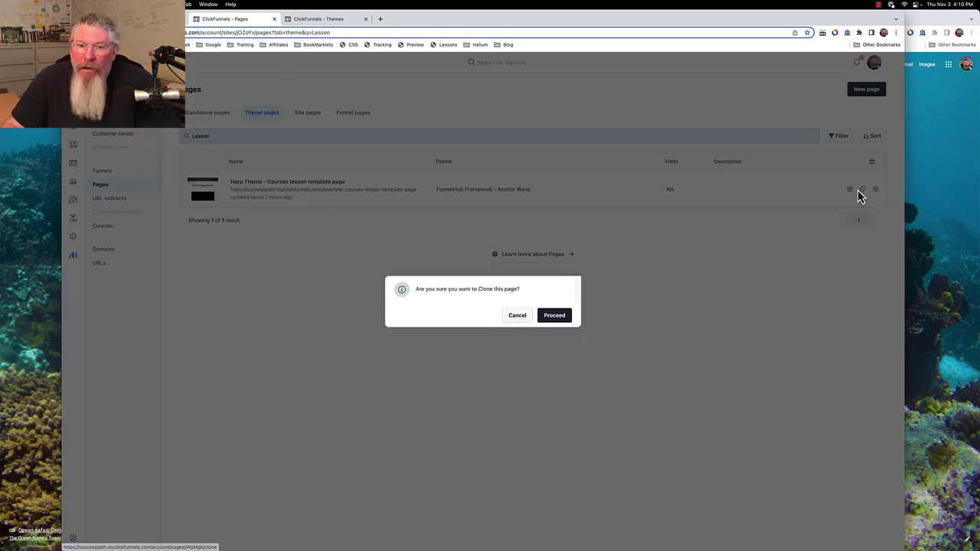
pyautogui.click(554, 317)
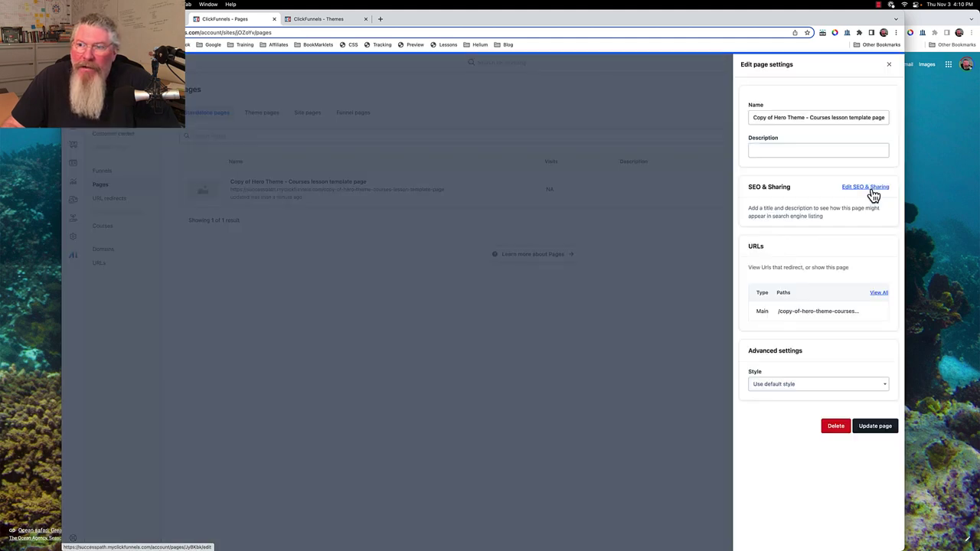
# Step: Rename the cloned page "Our New Lesson - Courses lesson template page" in its page settings and update it, keeping the default style
pyautogui.click(871, 190)
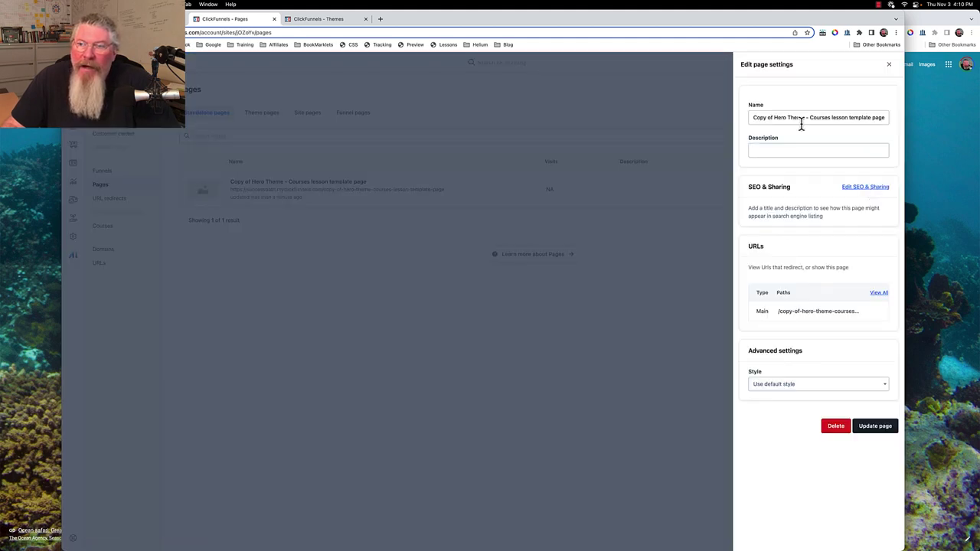
pyautogui.moveTo(804, 118); pyautogui.dragTo(751, 119)
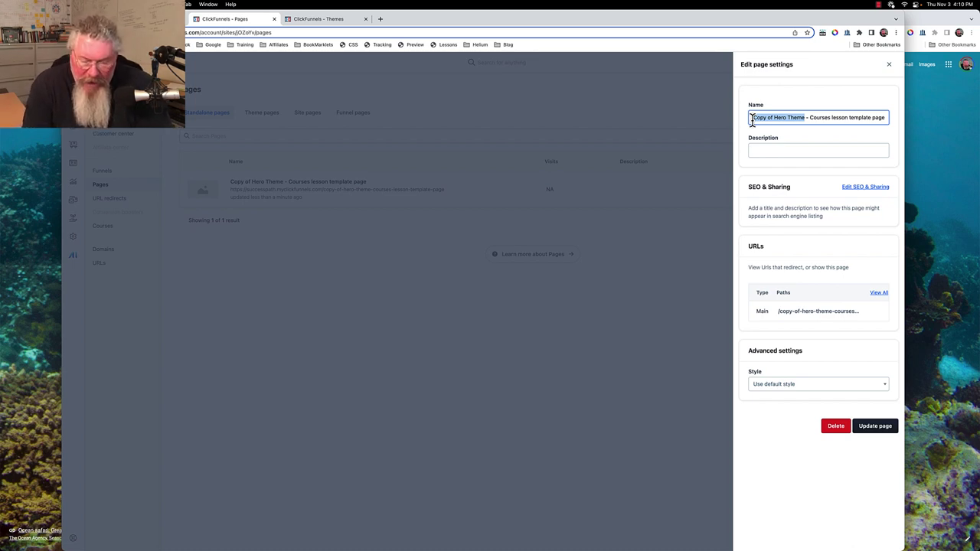
pyautogui.write('Our New')
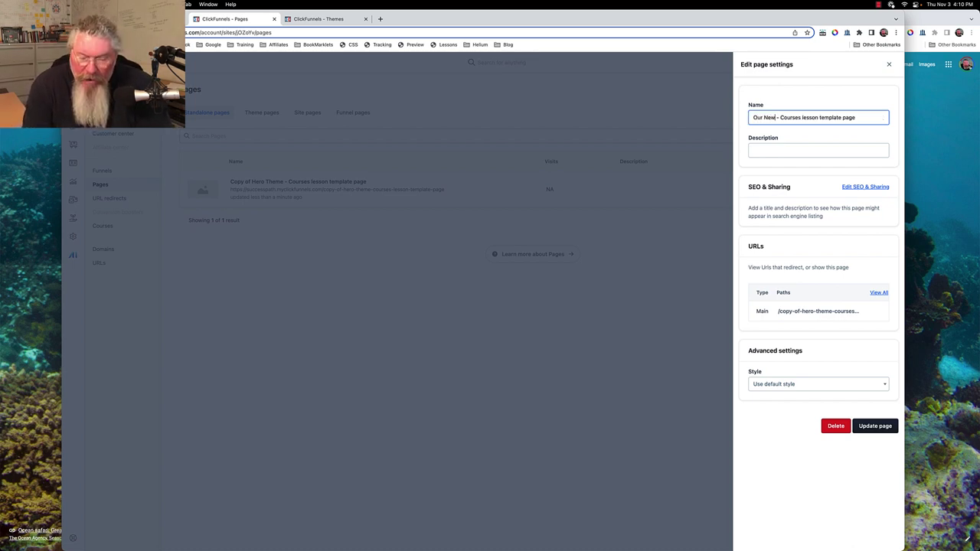
pyautogui.write(' Lesson')
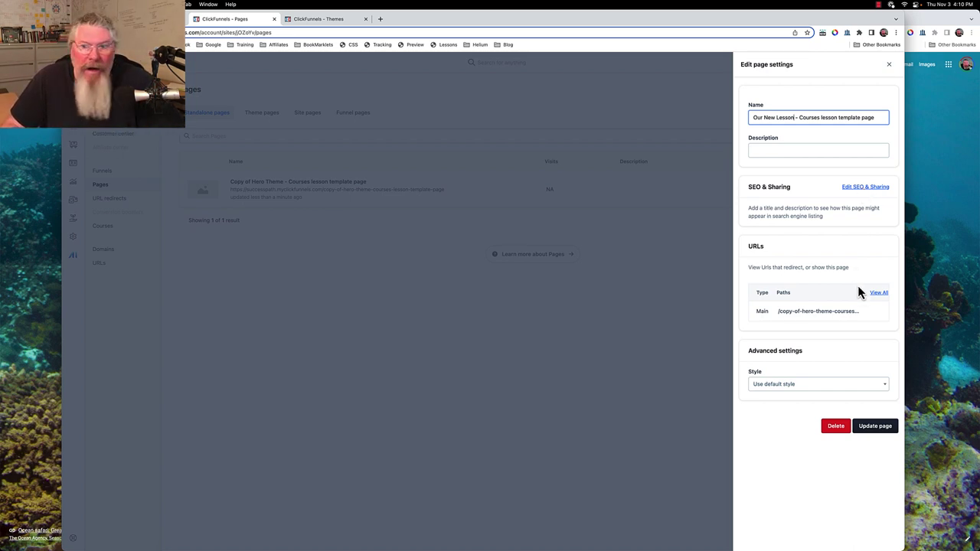
pyautogui.click(789, 389)
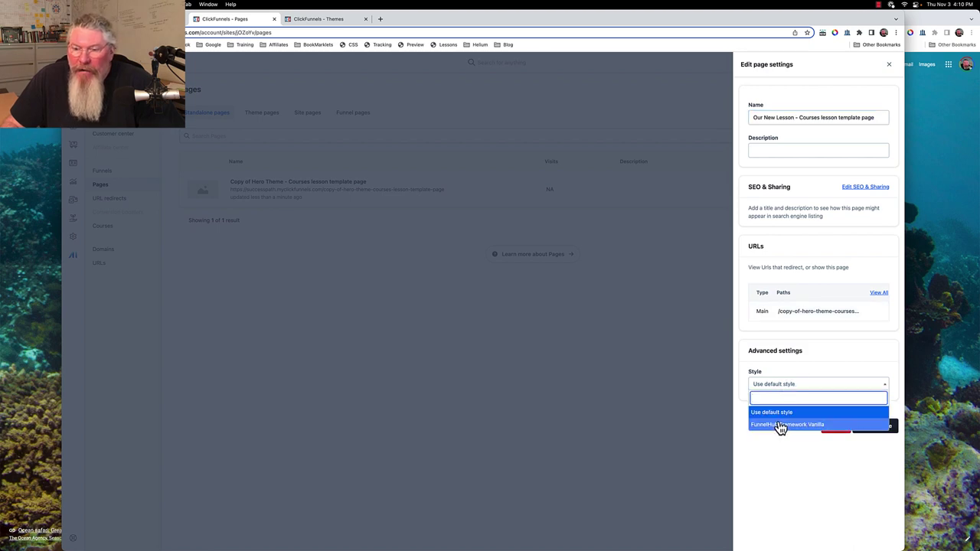
pyautogui.click(822, 353)
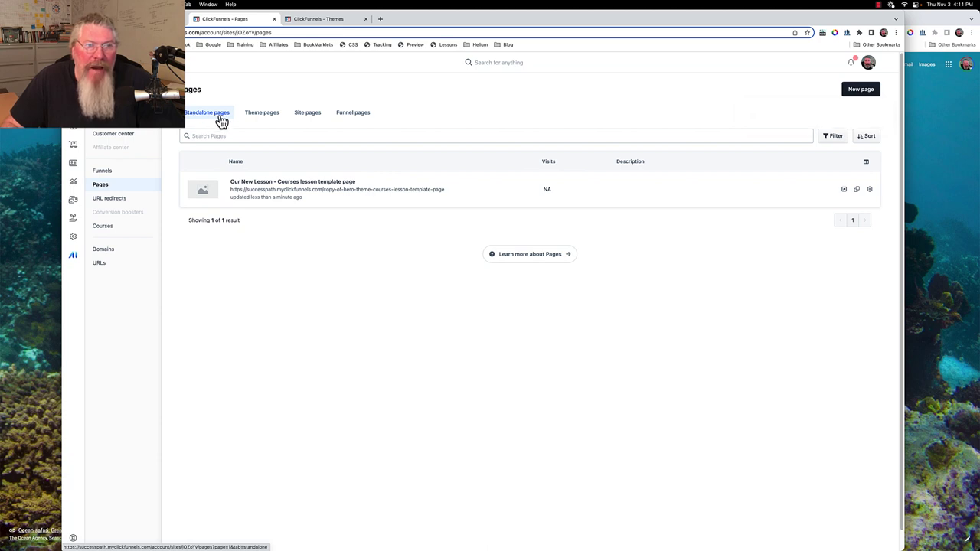
# Step: Check the theme pages list, return to the standalone pages, and open the Our New Lesson page in the editor
pyautogui.click(259, 115)
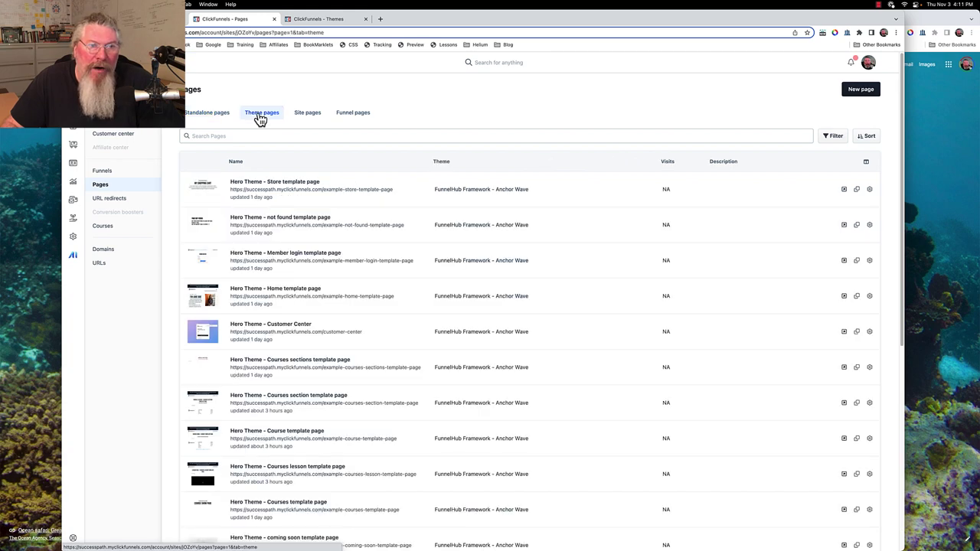
pyautogui.click(214, 122)
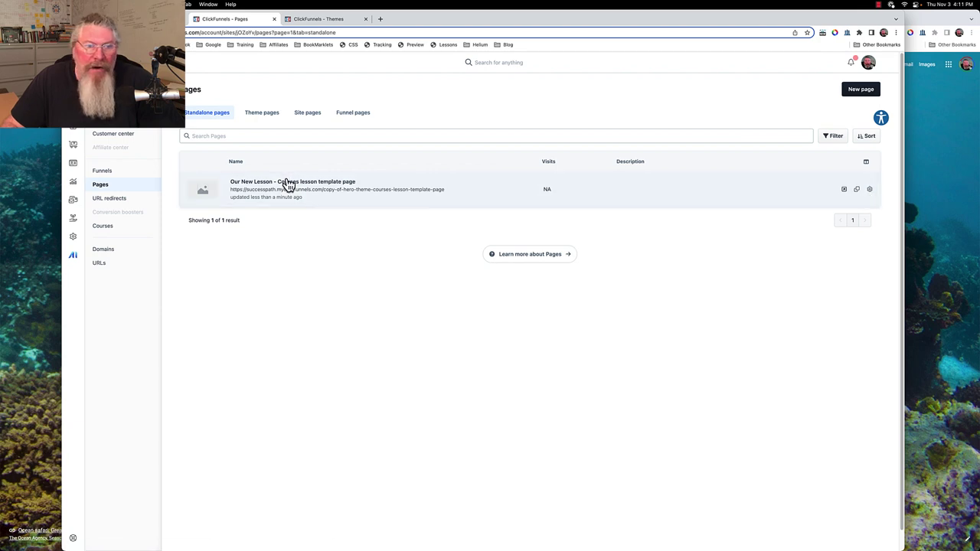
pyautogui.click(331, 188)
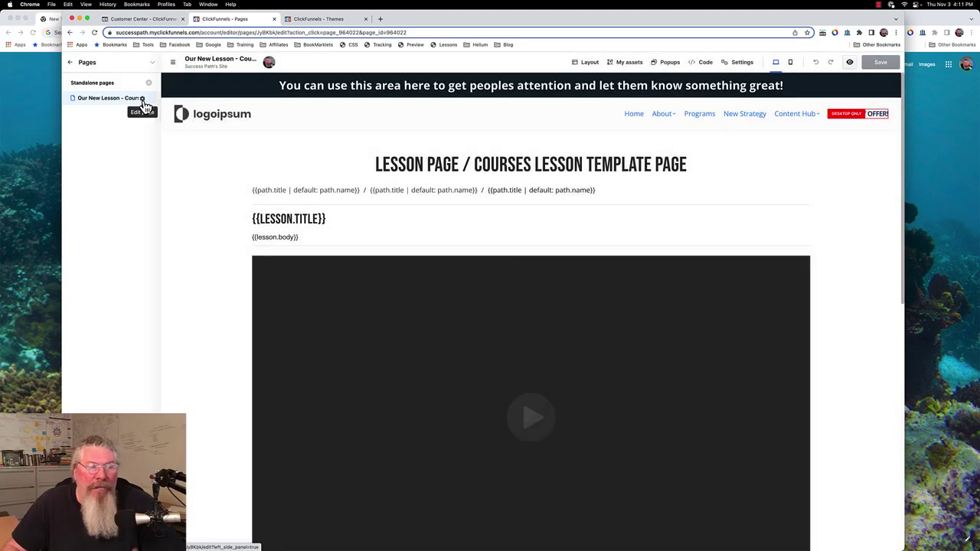
# Step: Pin the Our New Lesson page to Site Pages, disable its search engine indexing, and update the page
pyautogui.click(142, 100)
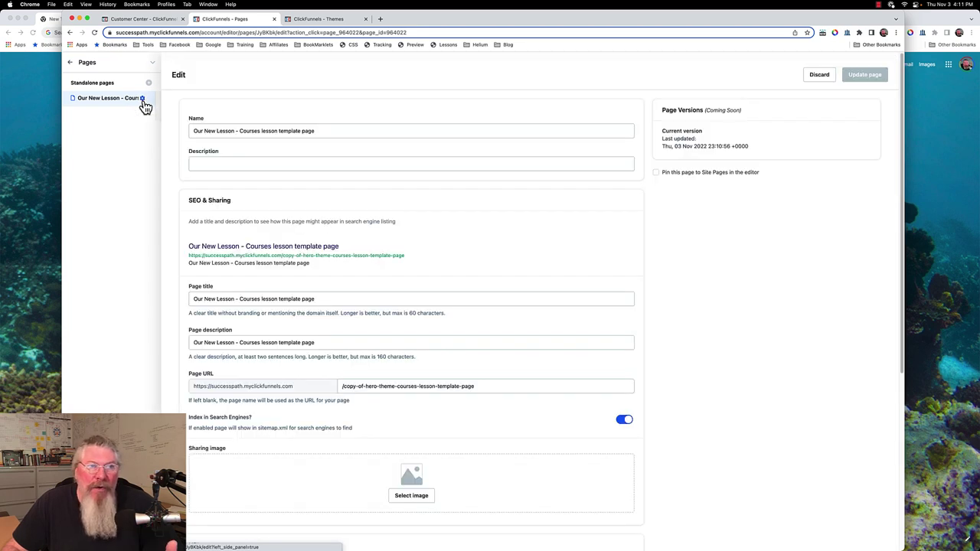
pyautogui.click(656, 173)
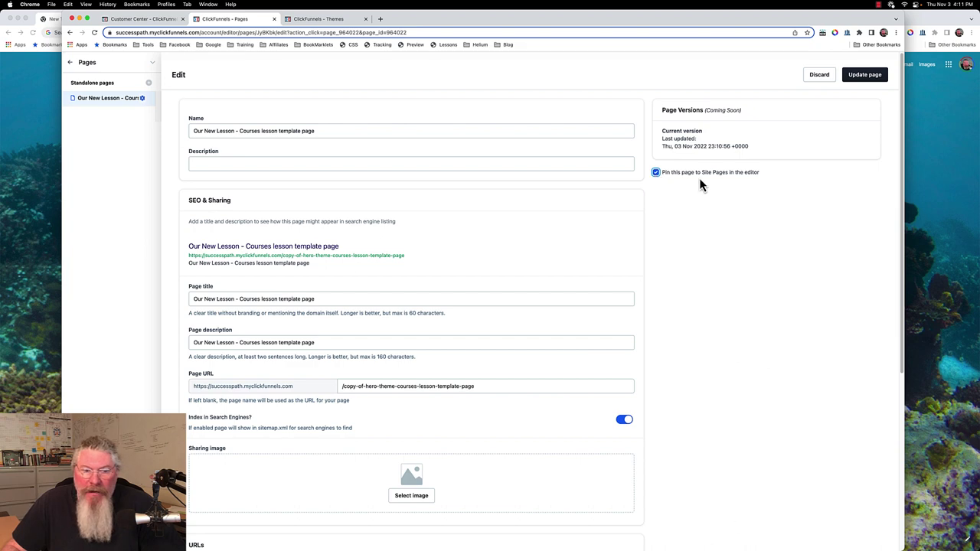
pyautogui.click(623, 424)
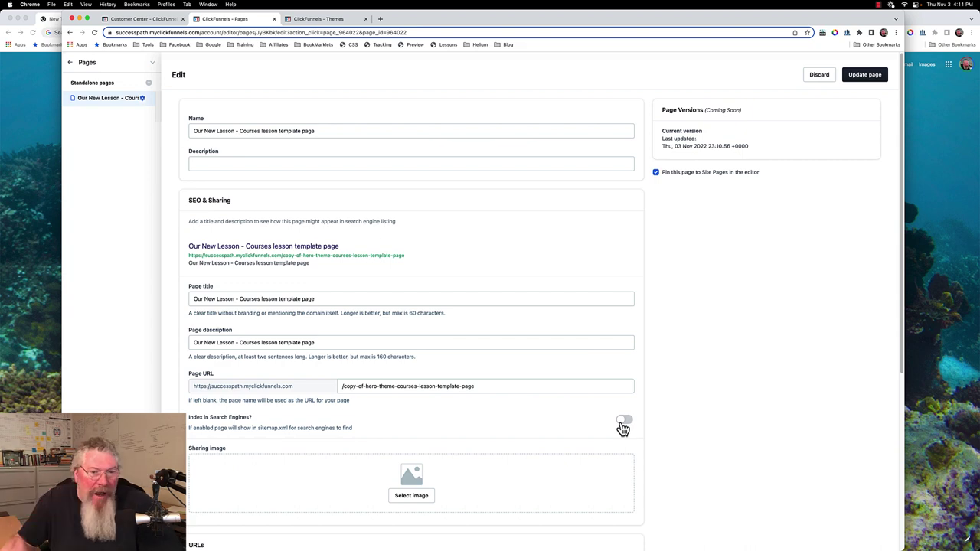
pyautogui.scroll(-3, 425, 503)
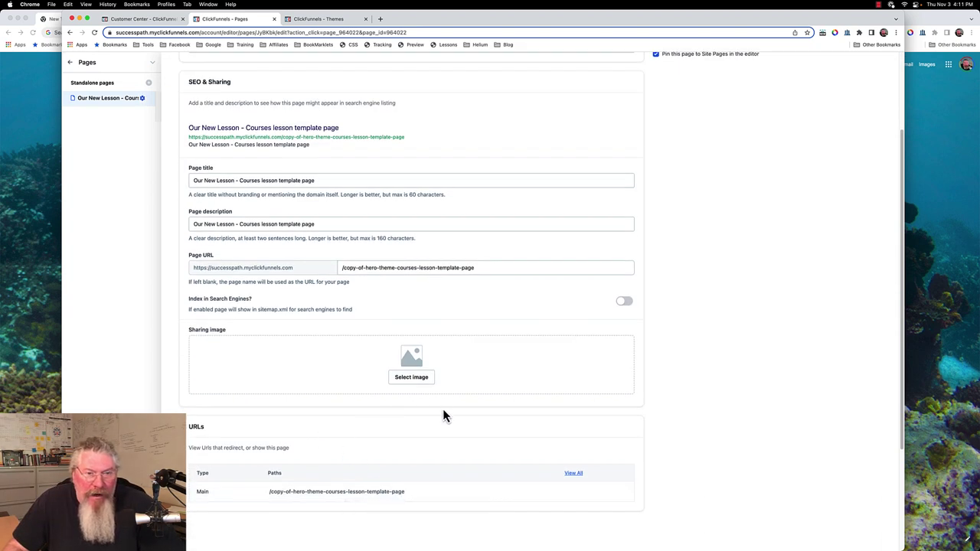
pyautogui.scroll(3, 304, 383)
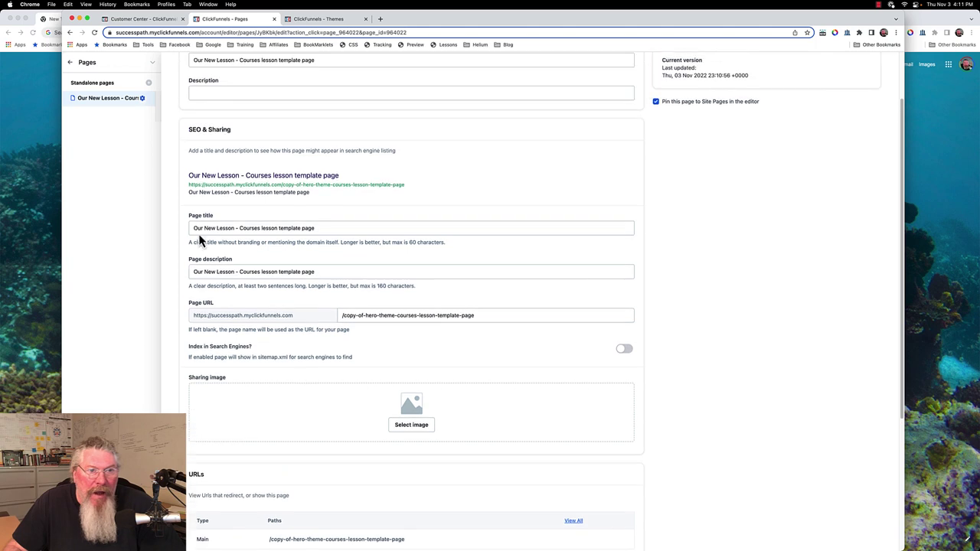
pyautogui.scroll(1, 259, 264)
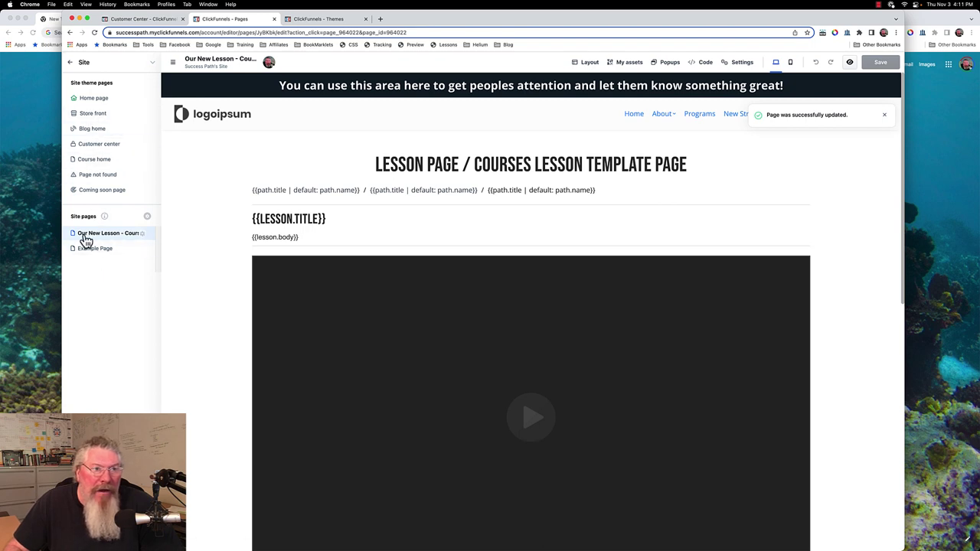
# Step: Leave the theme editor in the other browser tab and open the site's CF2.0 - Hero Theme for customizing from the Site overview
pyautogui.click(339, 19)
pyautogui.click(94, 32)
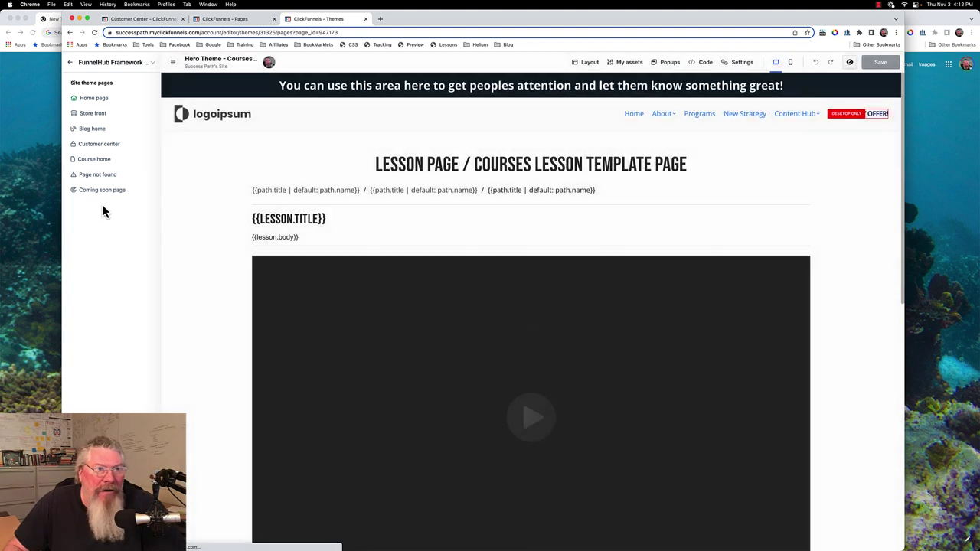
pyautogui.click(70, 63)
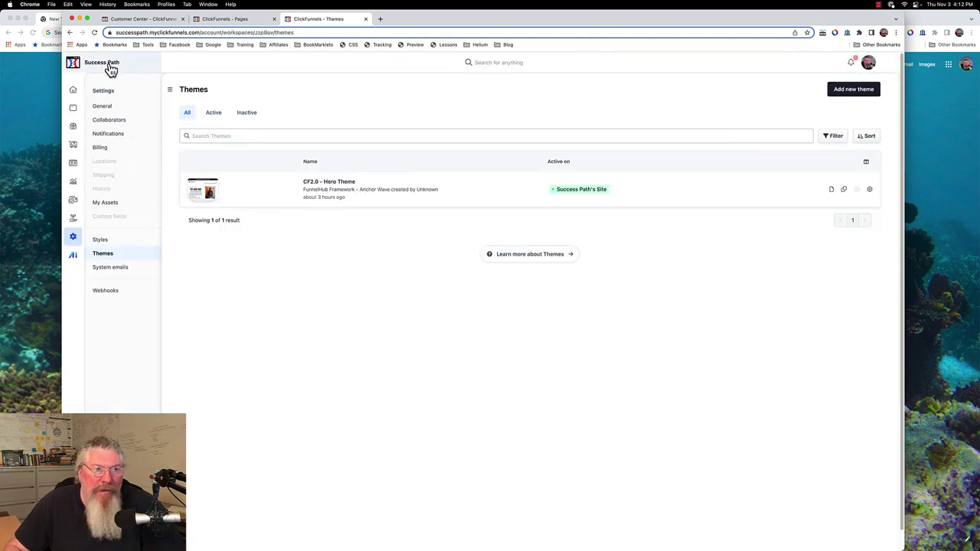
pyautogui.click(73, 111)
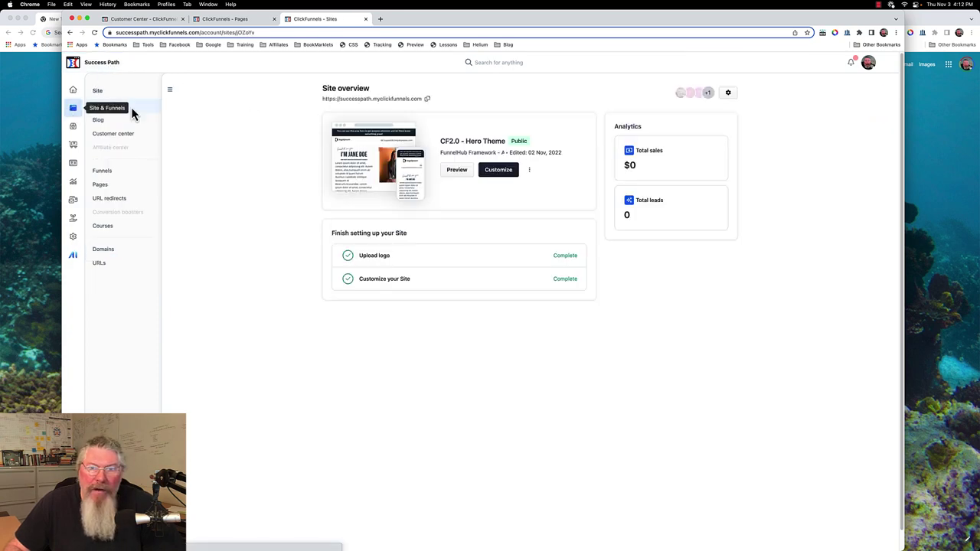
pyautogui.click(503, 177)
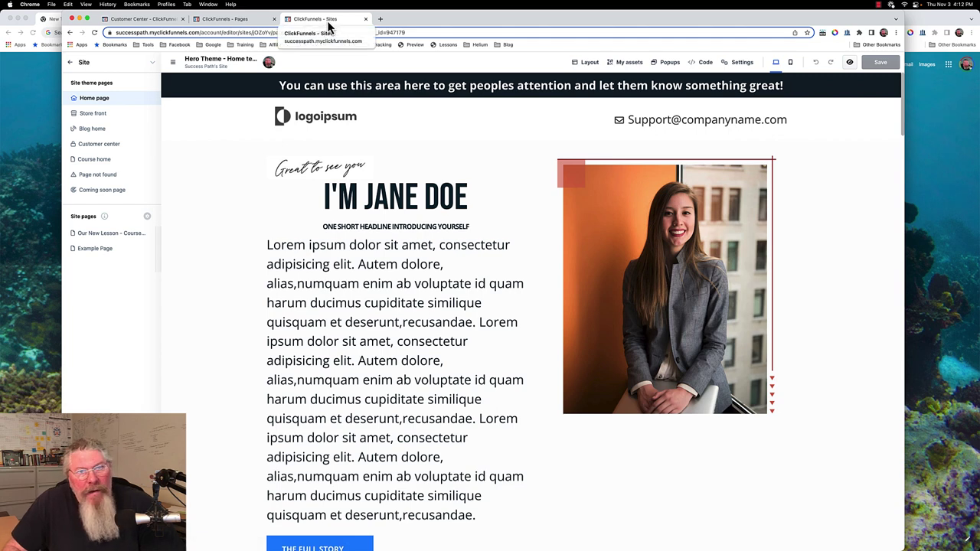
# Step: Exit the new lesson page's editor to the Site overview, and open the Customer center page in the site editor
pyautogui.click(228, 23)
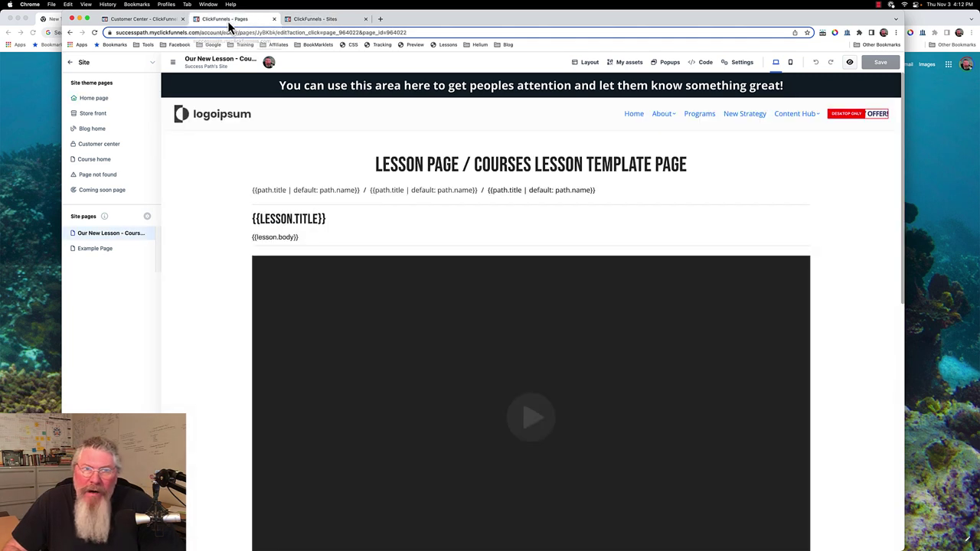
pyautogui.click(72, 65)
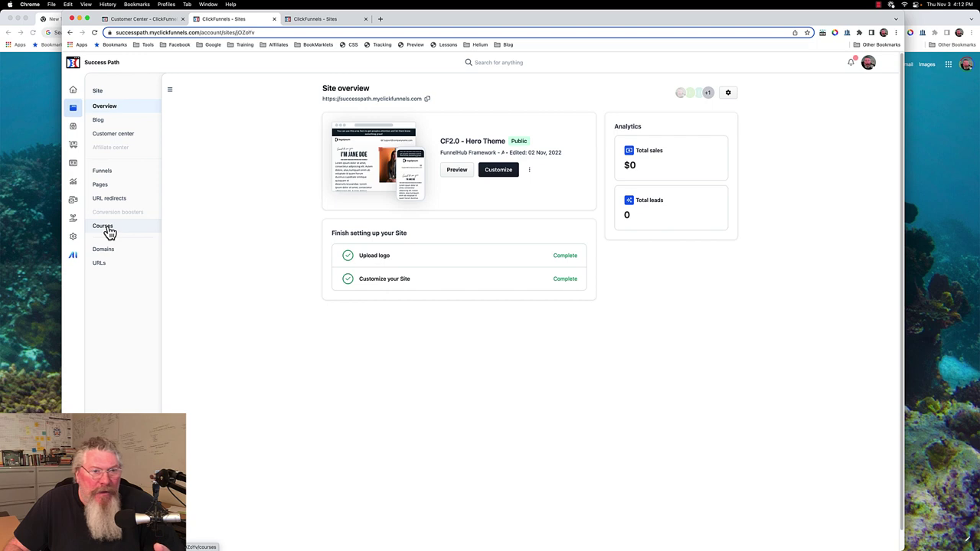
pyautogui.click(321, 19)
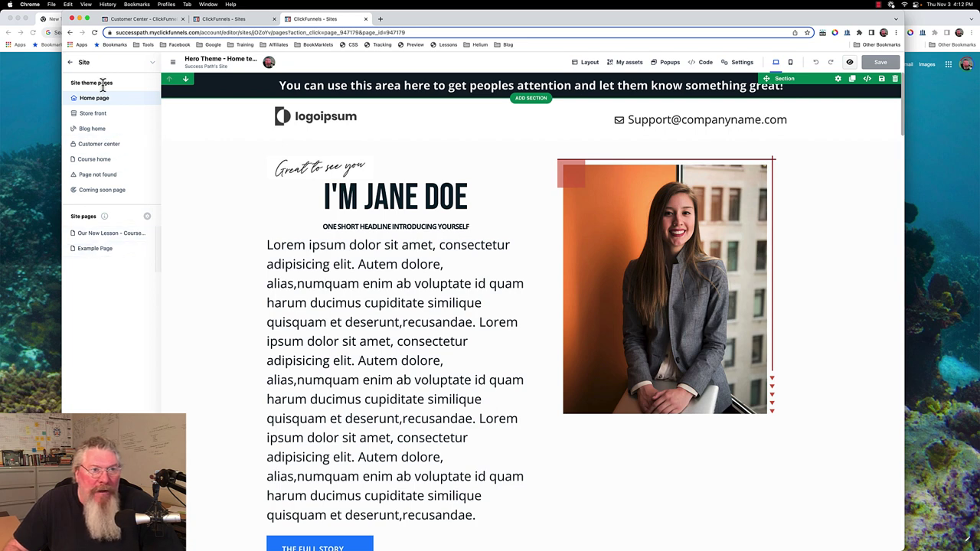
pyautogui.click(98, 163)
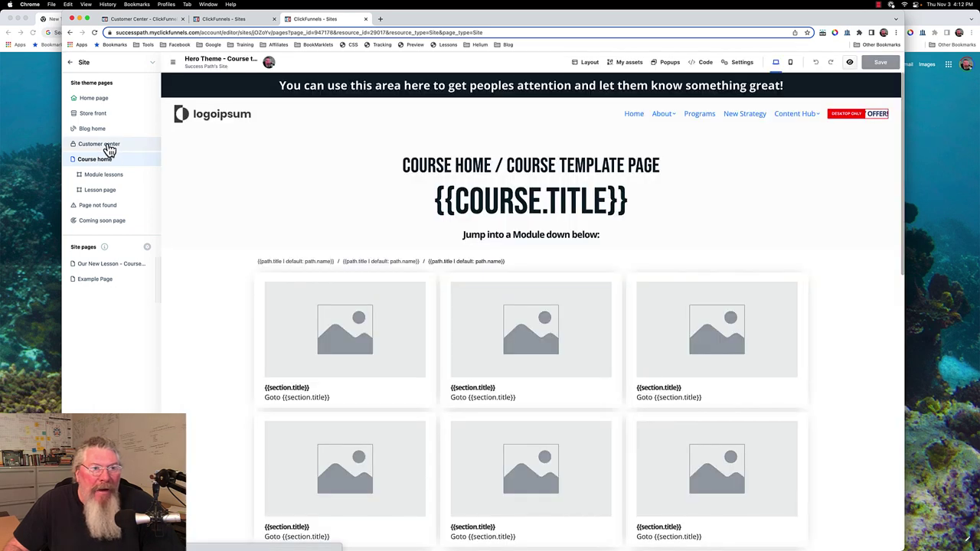
pyautogui.click(110, 146)
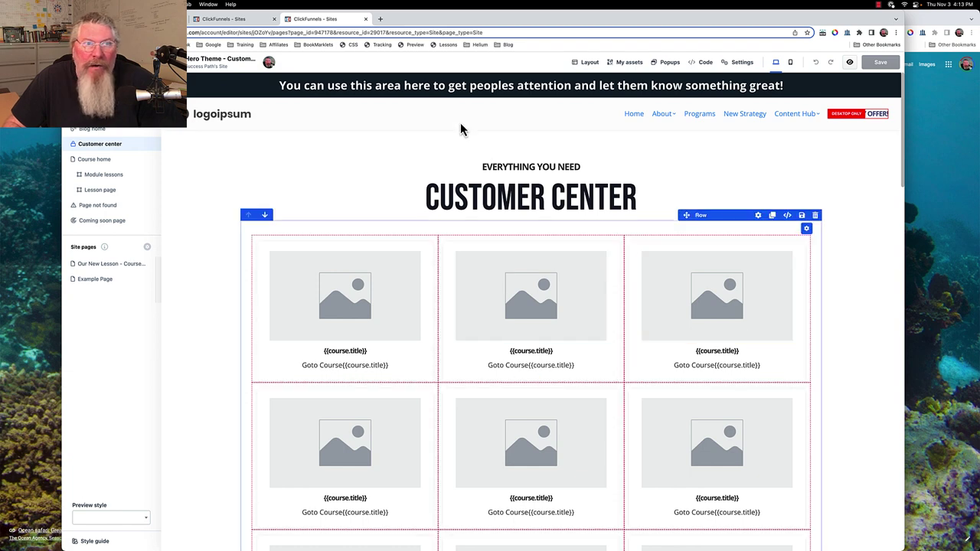
# Step: Compare the live ClickFunnels customer center's course layout with the Customer Center template page in the editor
pyautogui.hotkey('ctrl', 'shift', 'Tab')
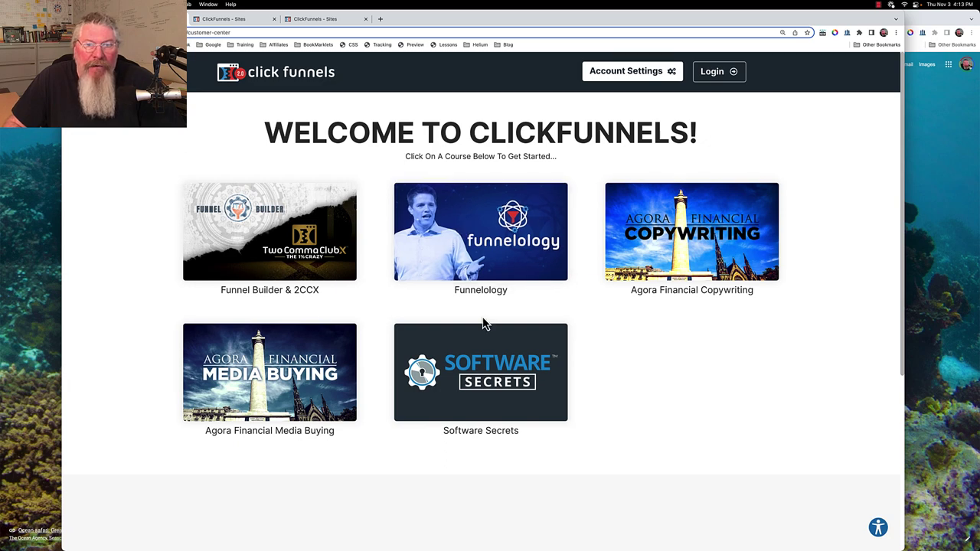
pyautogui.click(321, 23)
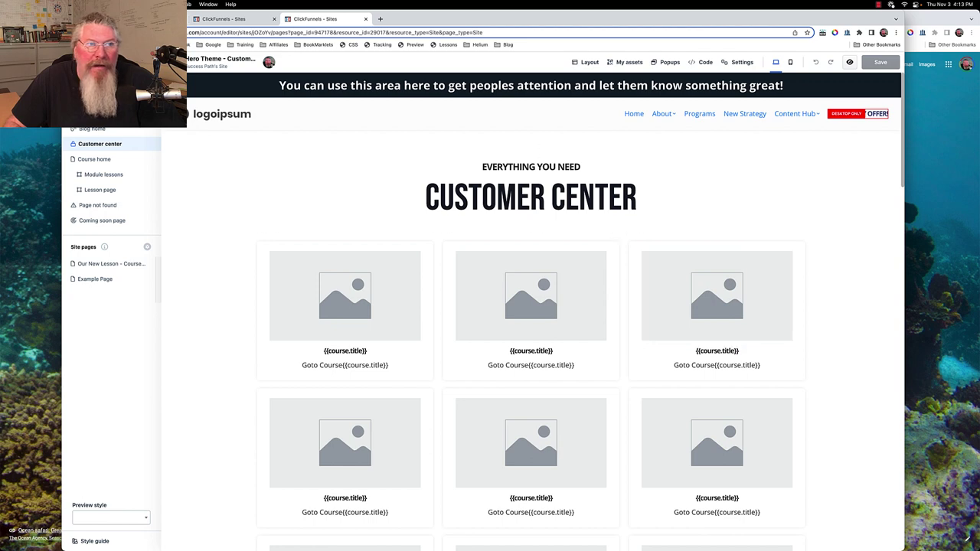
pyautogui.click(222, 19)
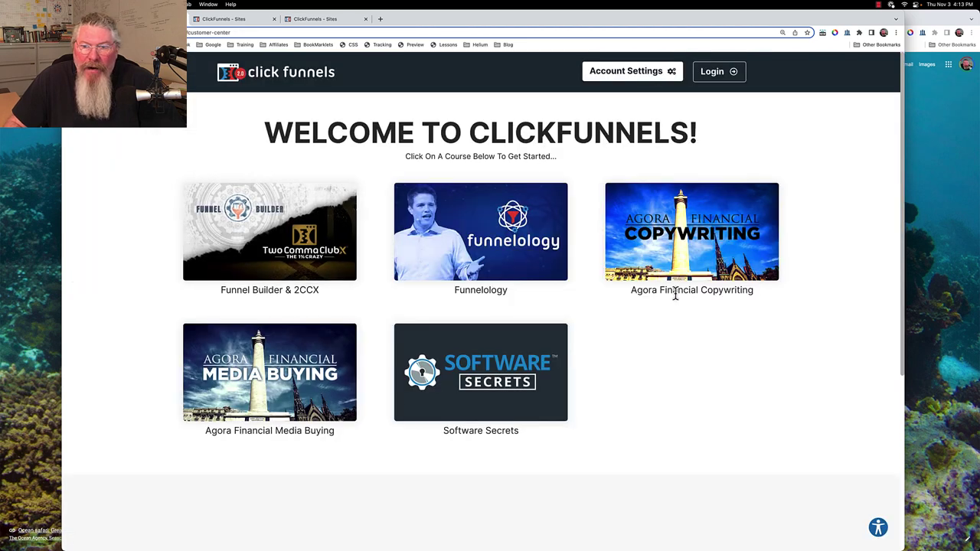
pyautogui.click(306, 18)
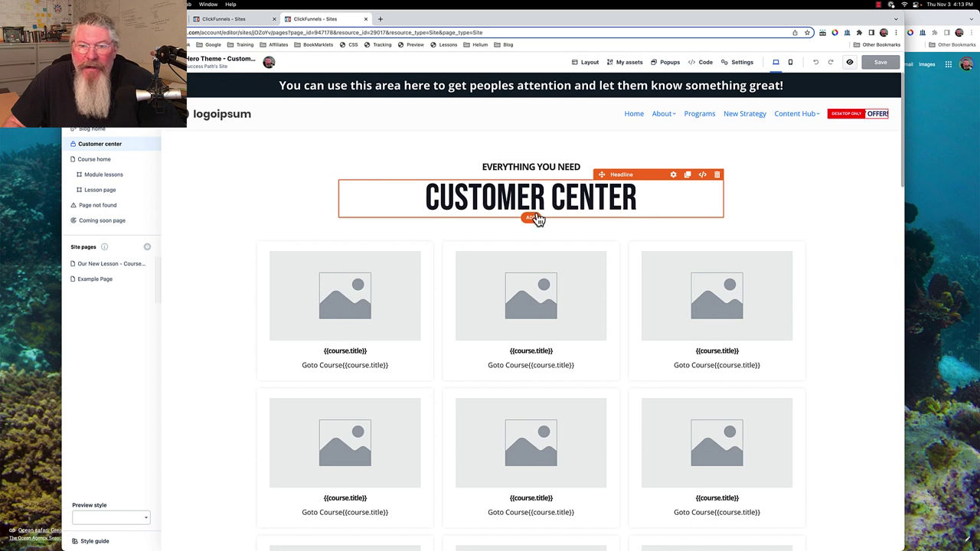
pyautogui.moveTo(536, 220)
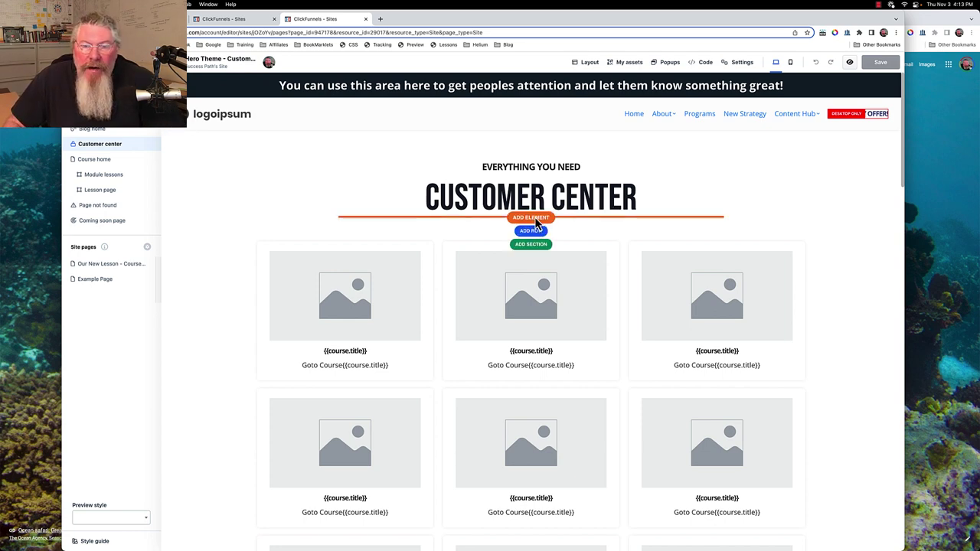
# Step: Add a course Collection element below the CUSTOMER CENTER headline and insert a one-column row into its cells
pyautogui.click(530, 218)
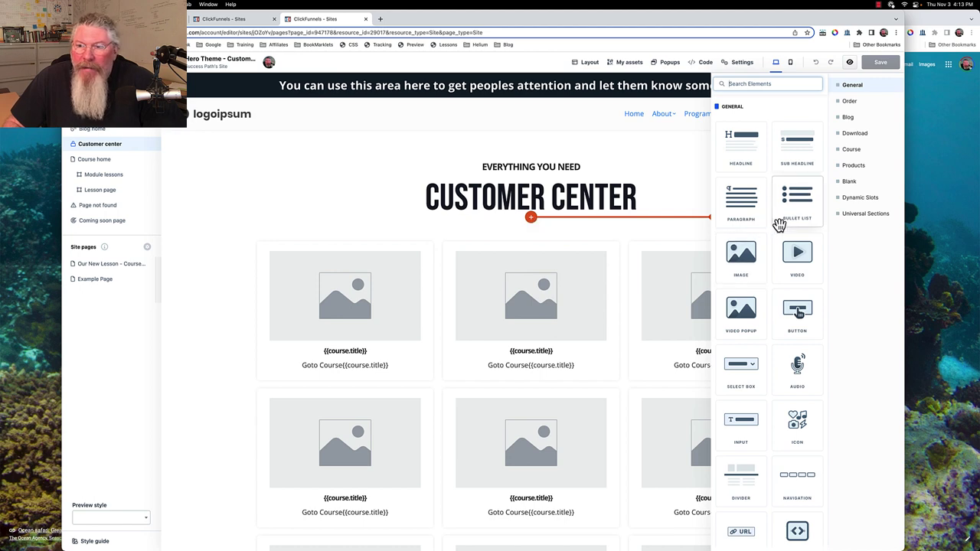
pyautogui.scroll(-1, 776, 219)
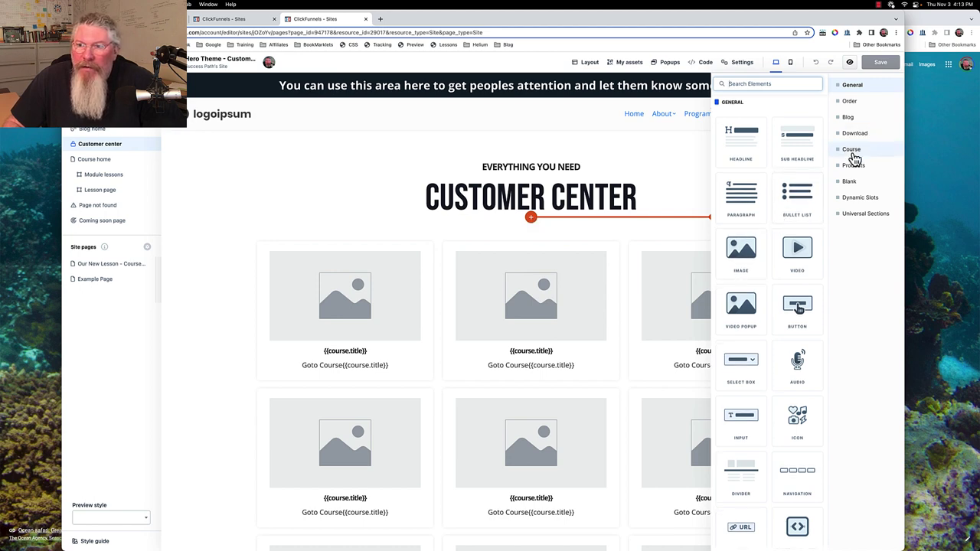
pyautogui.click(851, 151)
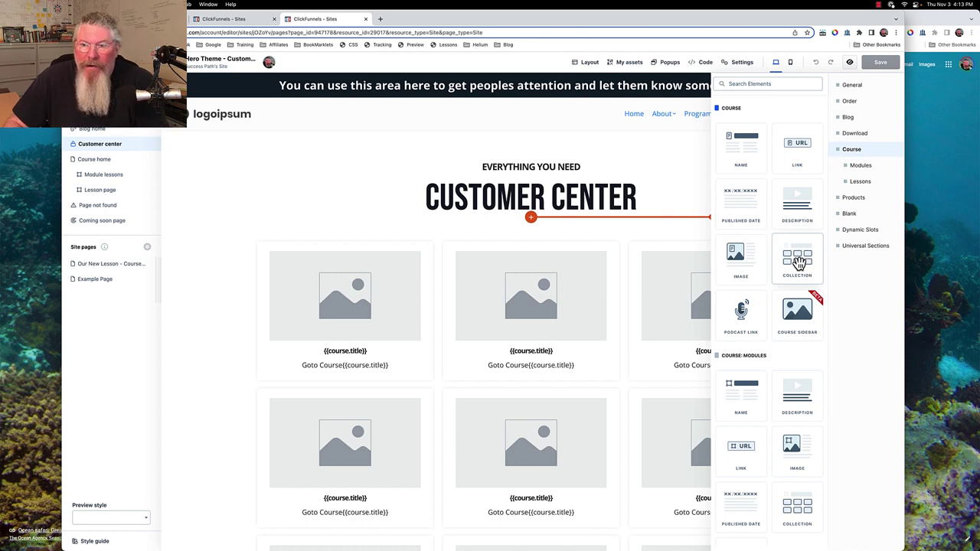
pyautogui.click(799, 263)
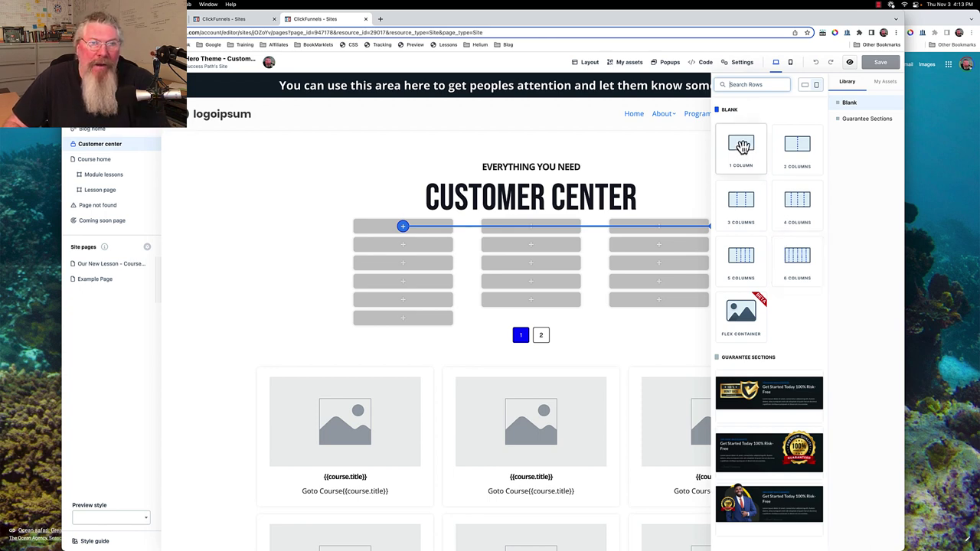
pyautogui.click(743, 147)
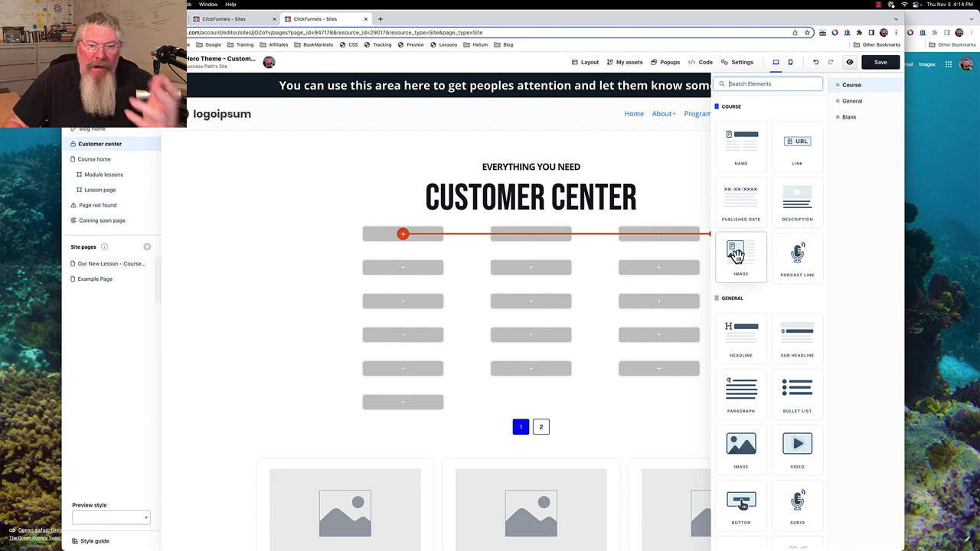
# Step: Fill the course collection's row with a course Image element and a course Link element beneath it
pyautogui.click(735, 255)
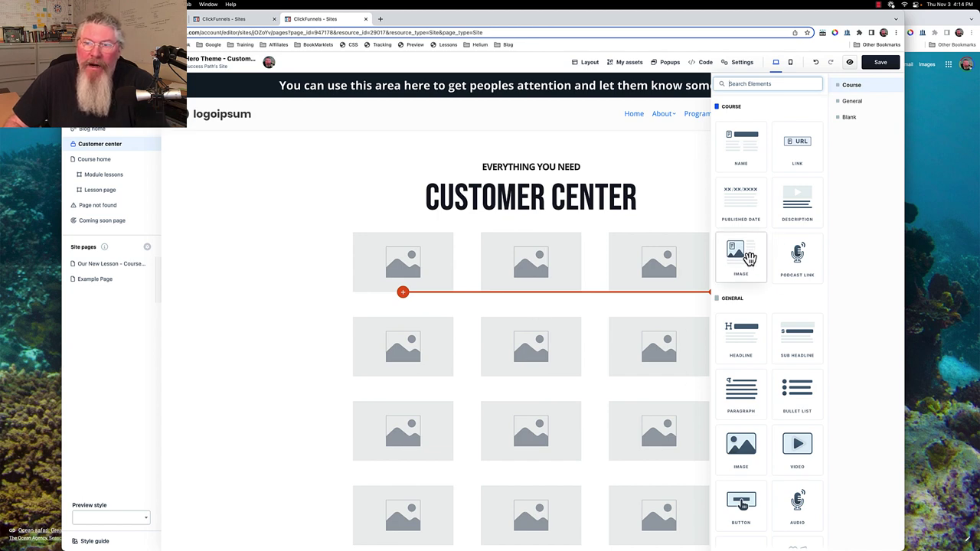
pyautogui.click(796, 150)
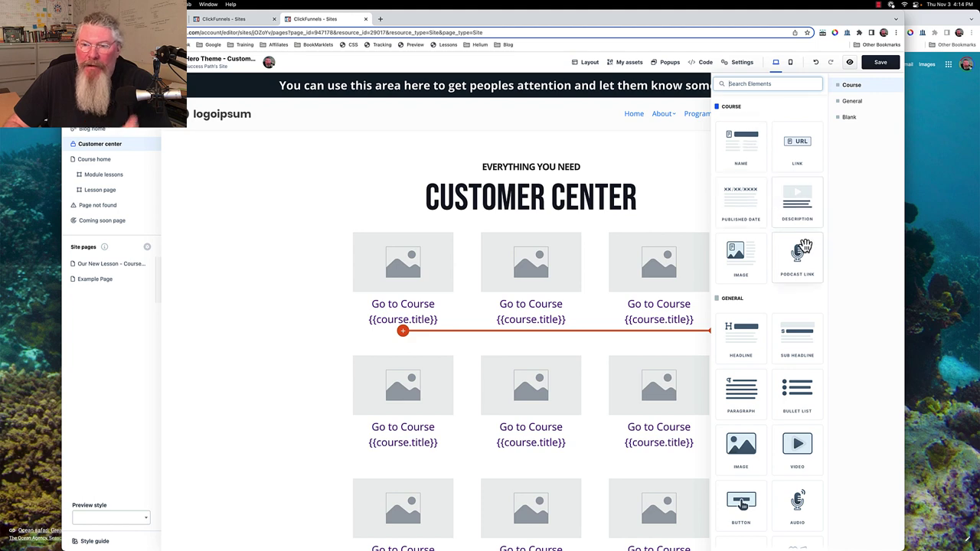
pyautogui.click(437, 273)
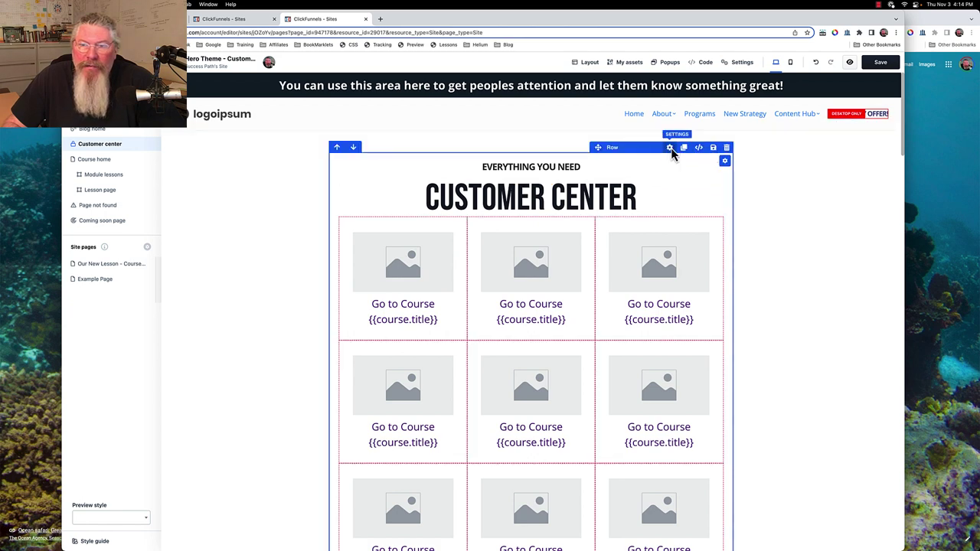
# Step: Widen the row that holds the CUSTOMER CENTER headline and the new course collection
pyautogui.click(670, 149)
pyautogui.moveTo(838, 167); pyautogui.dragTo(840, 167)
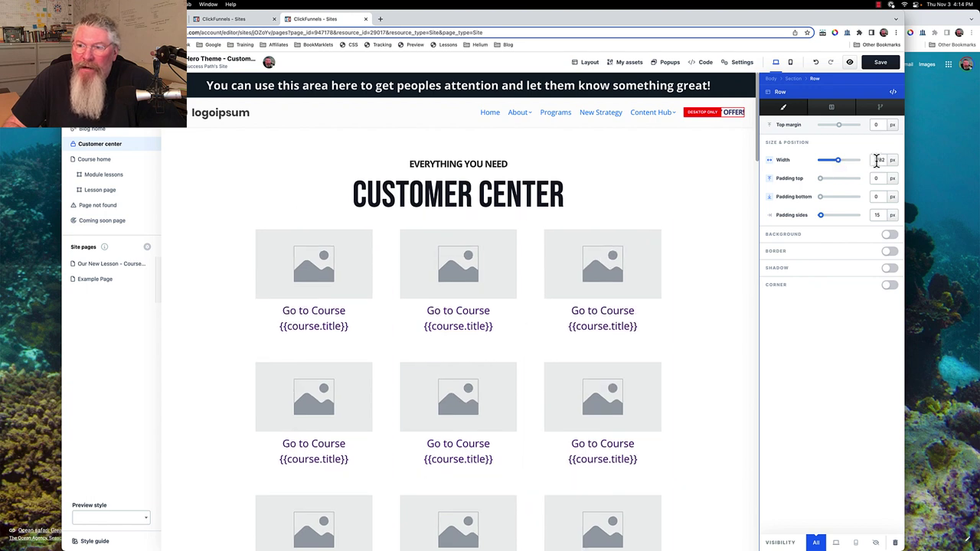
pyautogui.click(879, 160)
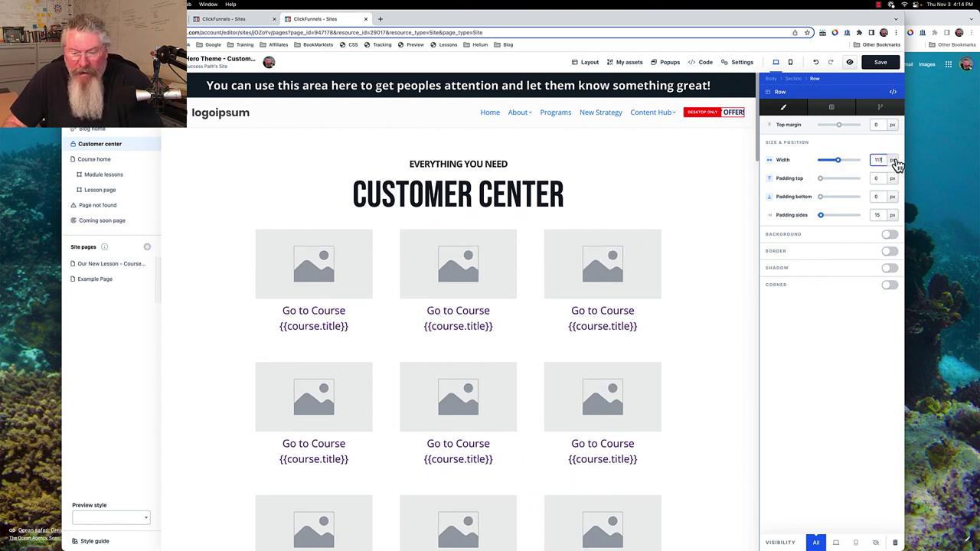
pyautogui.click(628, 208)
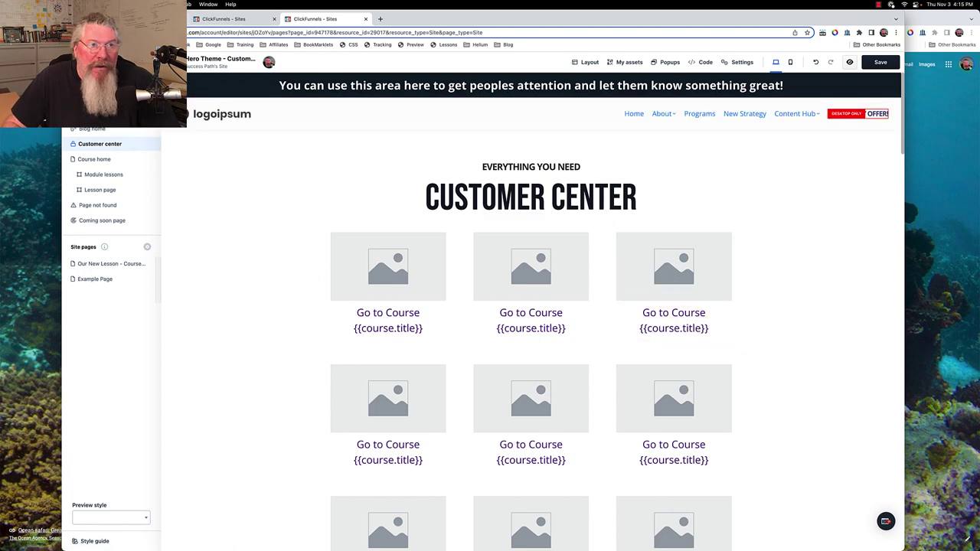
# Step: Check the course titles on the live ClickFunnels customer center and shorten the course link's name to {{ course.title }}
pyautogui.click(222, 18)
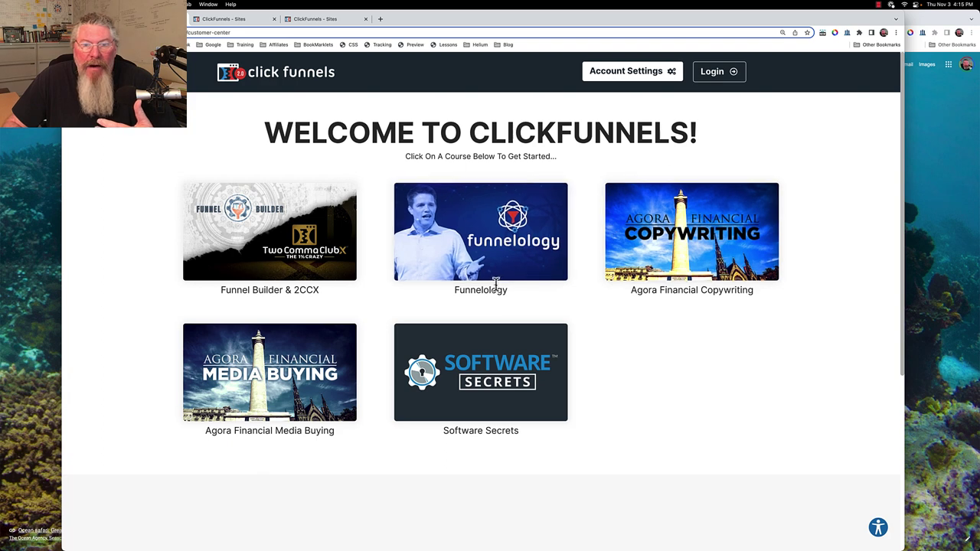
pyautogui.moveTo(455, 297); pyautogui.dragTo(516, 296)
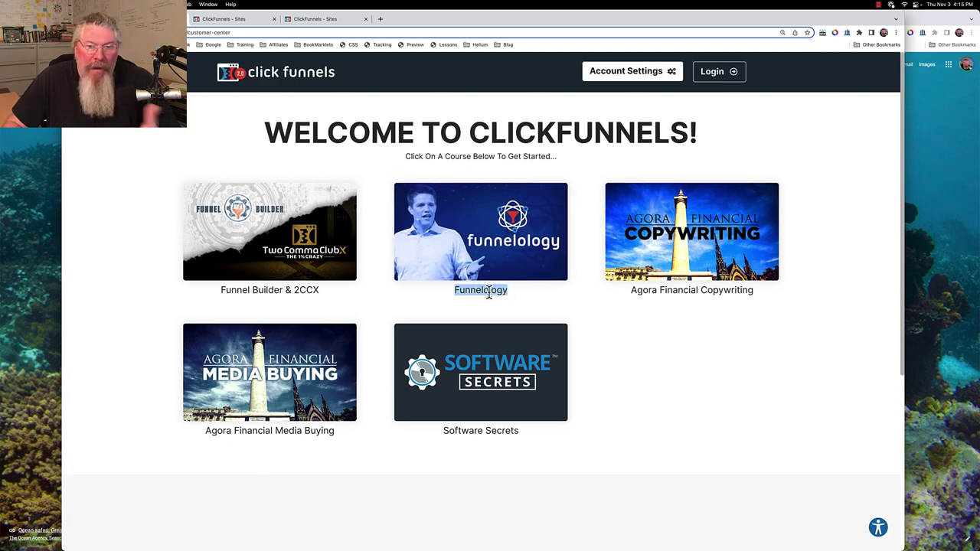
pyautogui.click(322, 19)
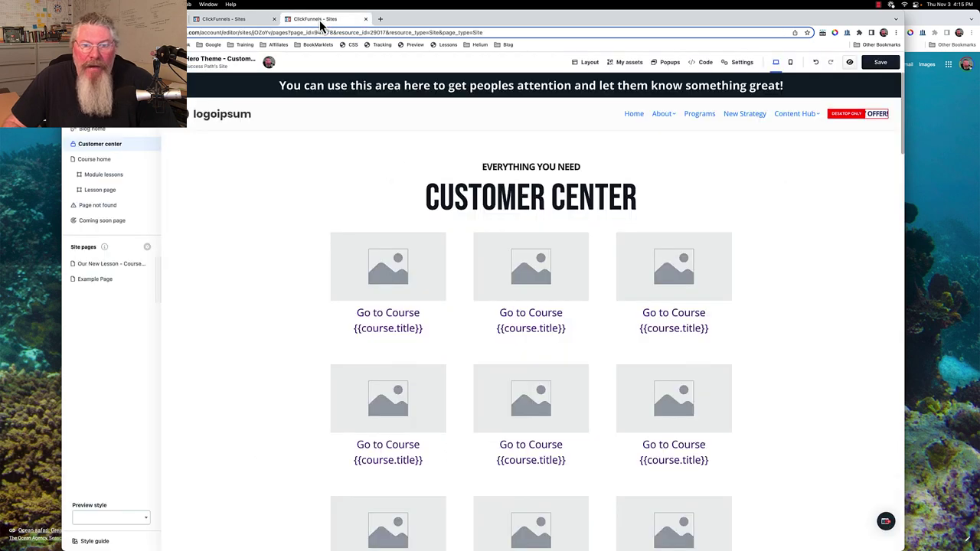
pyautogui.click(536, 320)
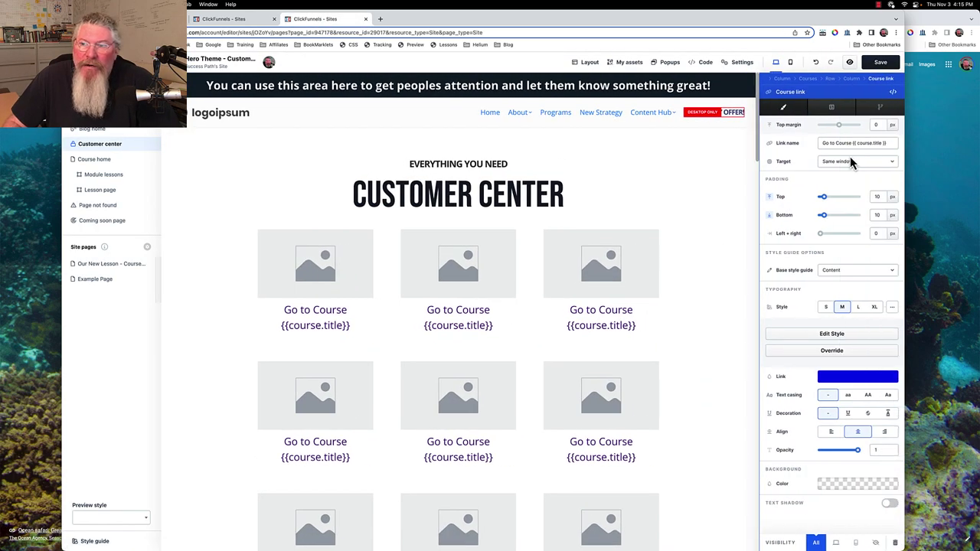
pyautogui.moveTo(852, 144); pyautogui.dragTo(816, 151)
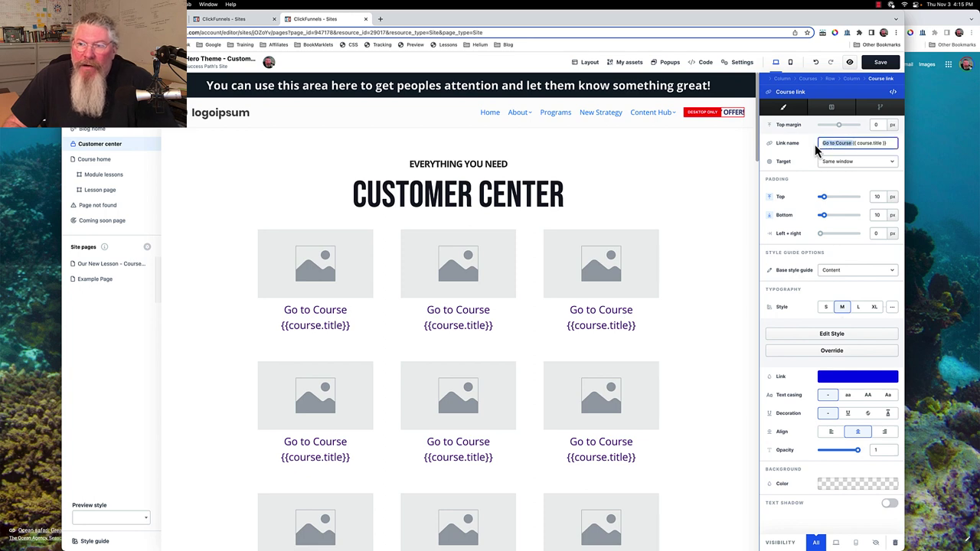
pyautogui.press('BackSpace')
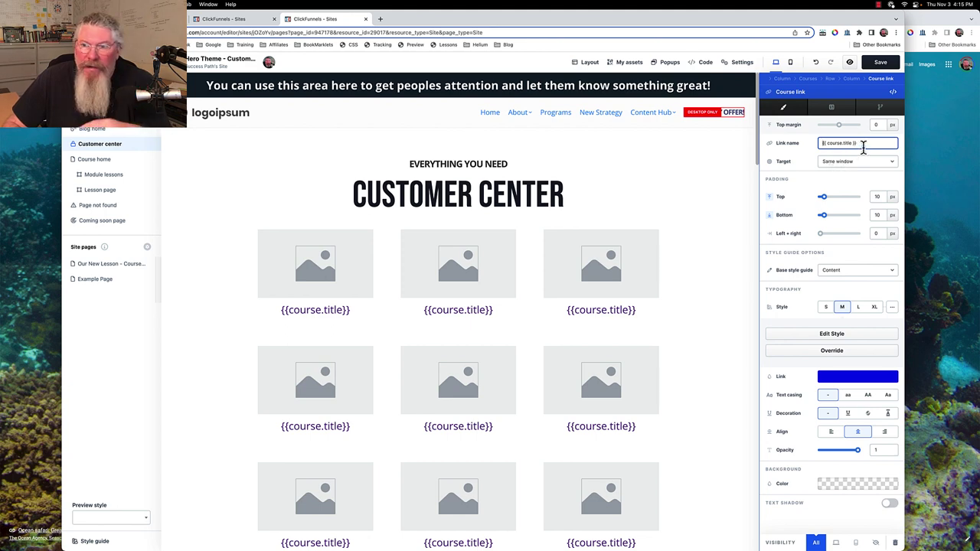
pyautogui.click(650, 265)
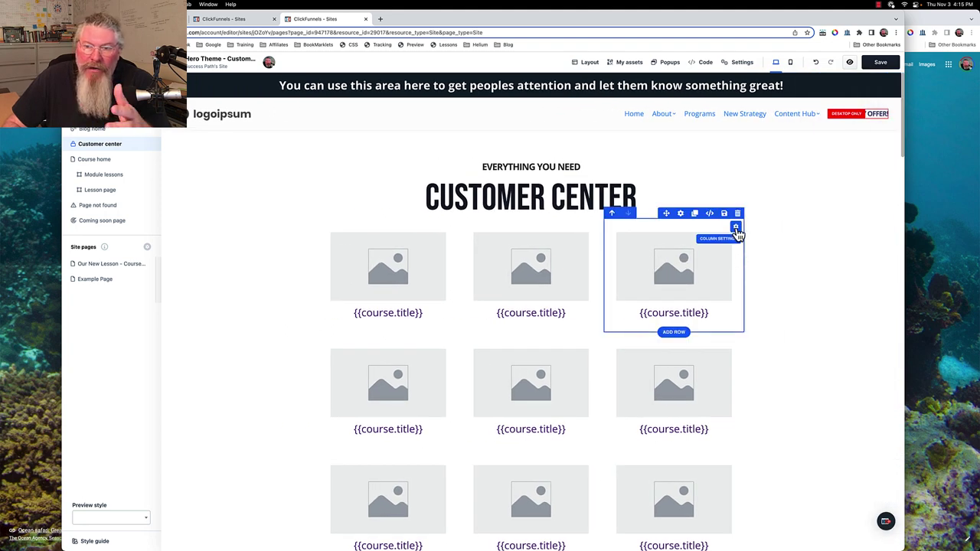
# Step: Give the course card column an outset shadow with 31 px blur, 0 px spread and colour aab7c7 at 32% alpha
pyautogui.click(736, 229)
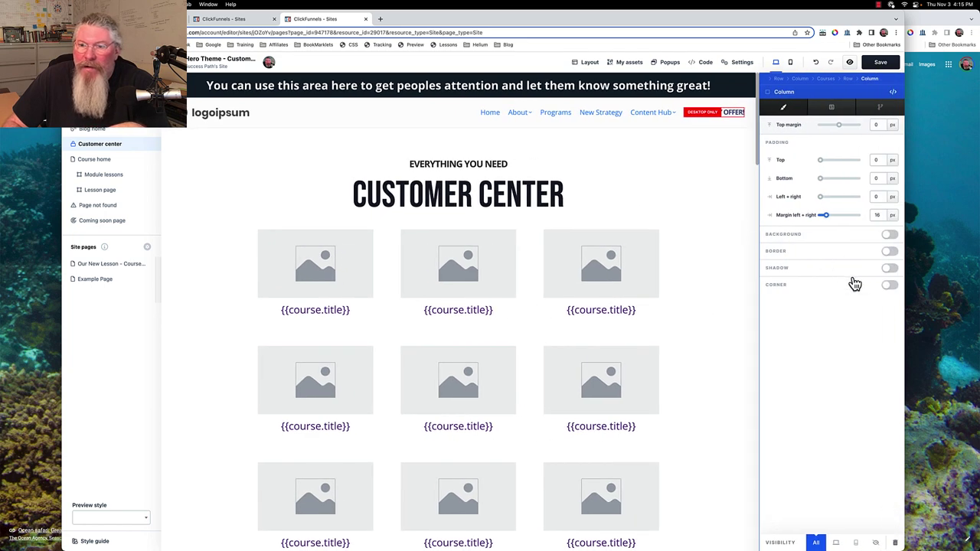
pyautogui.click(890, 269)
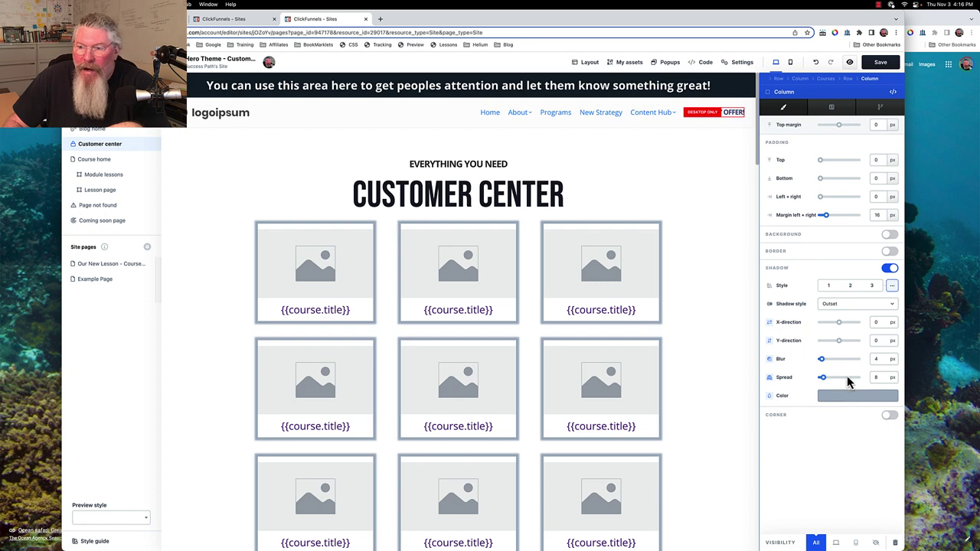
pyautogui.moveTo(823, 378); pyautogui.dragTo(849, 363)
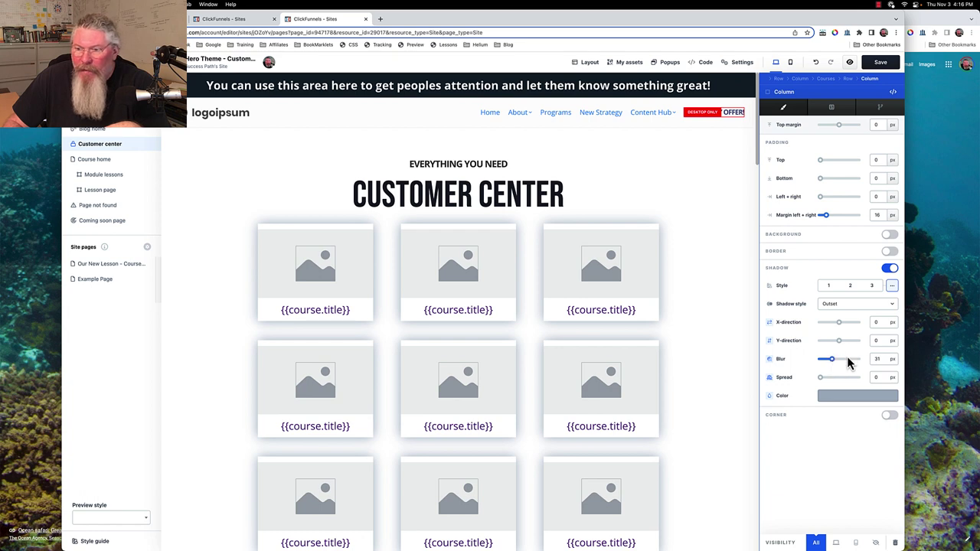
pyautogui.click(840, 401)
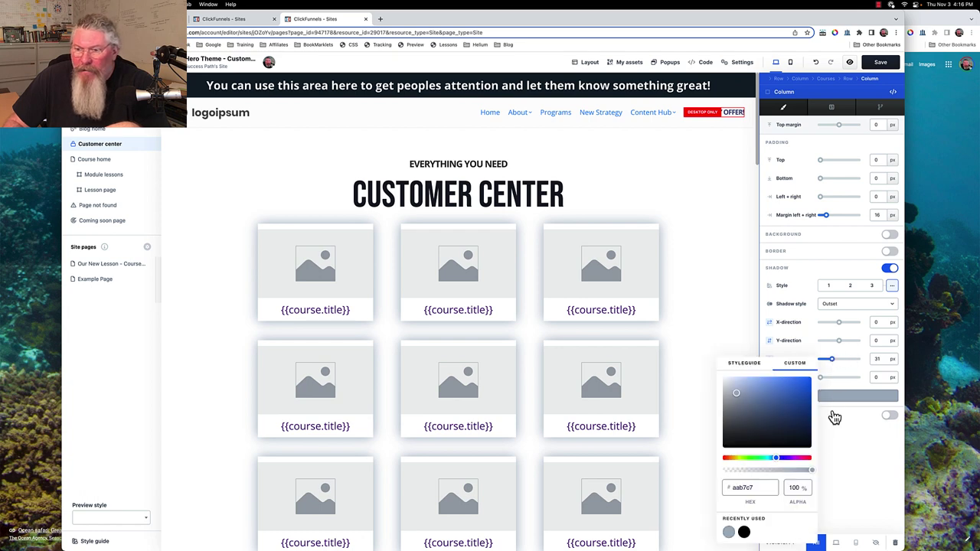
pyautogui.click(810, 469)
pyautogui.moveTo(804, 473); pyautogui.dragTo(752, 472)
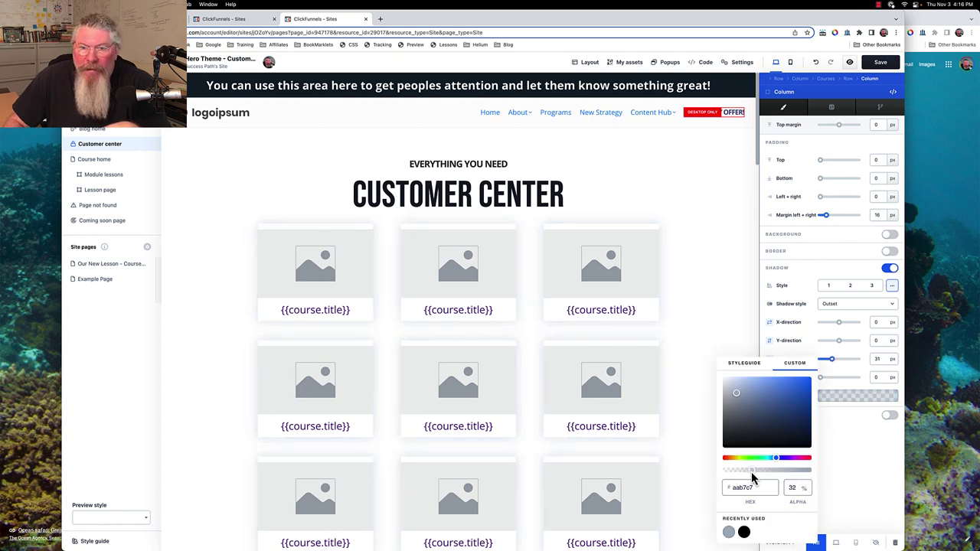
pyautogui.click(712, 247)
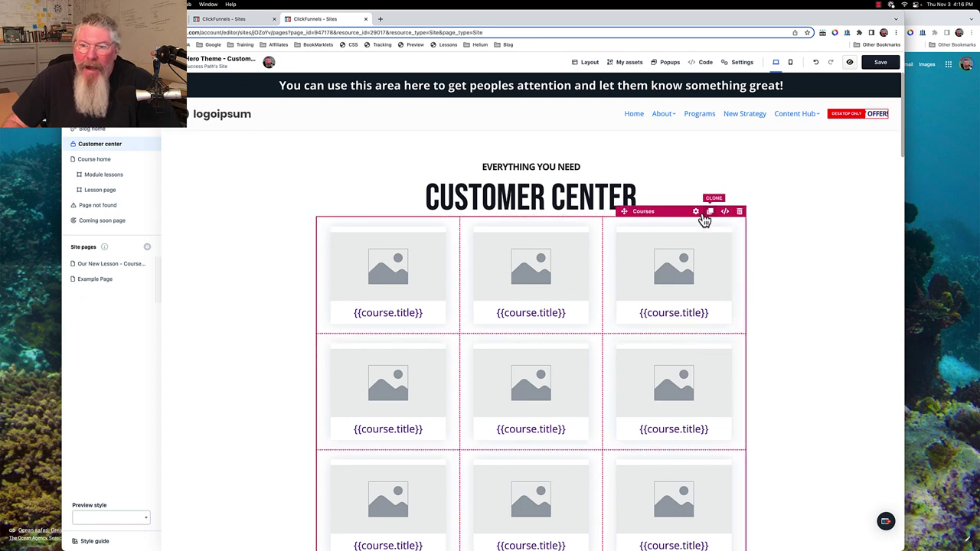
# Step: Set the Courses collection to 1 item per row and 3 items per page, with pagination hidden
pyautogui.click(697, 213)
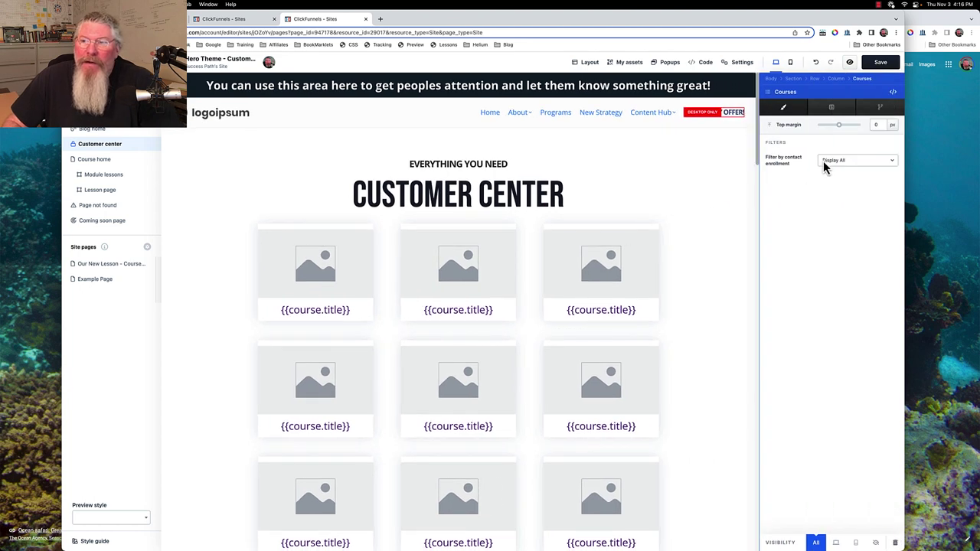
pyautogui.click(832, 107)
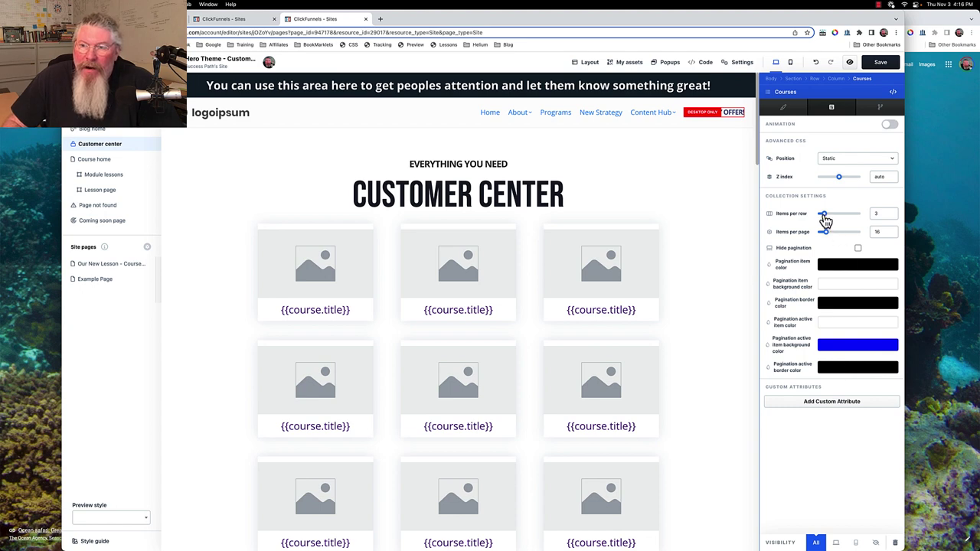
pyautogui.moveTo(824, 230); pyautogui.dragTo(823, 237)
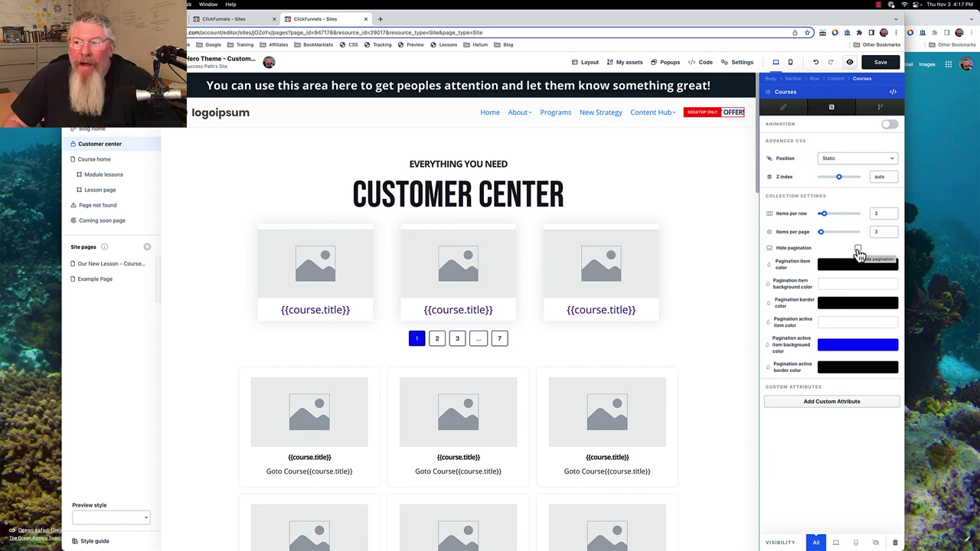
pyautogui.click(857, 250)
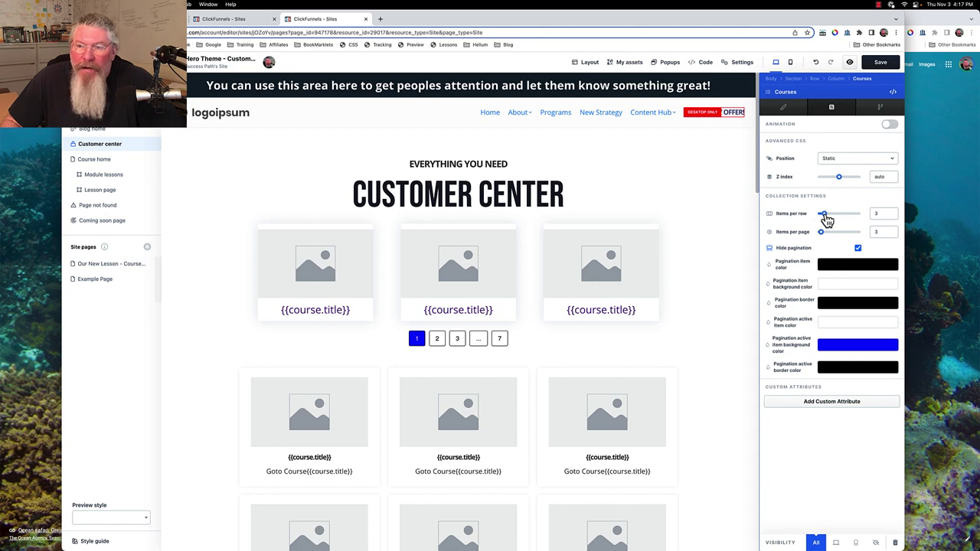
pyautogui.moveTo(827, 220); pyautogui.dragTo(820, 219)
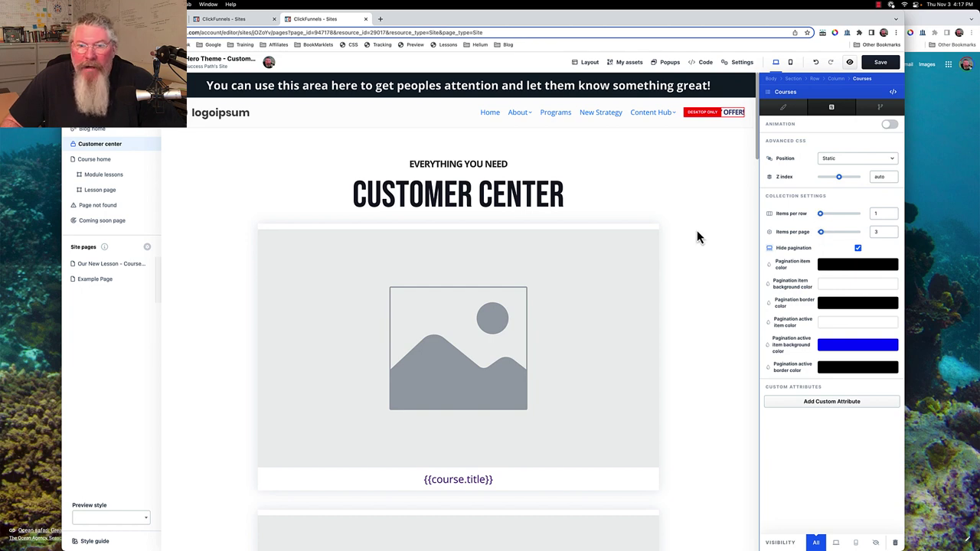
pyautogui.click(651, 244)
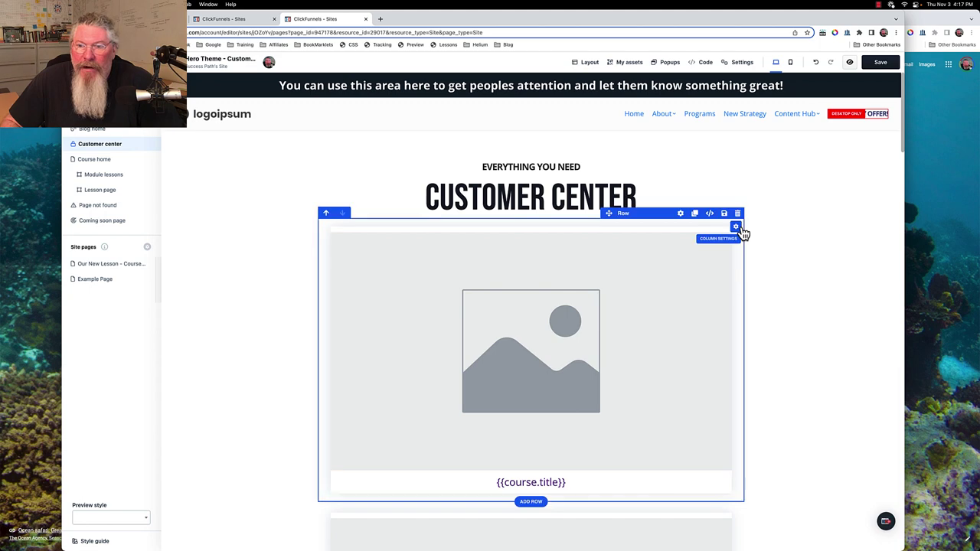
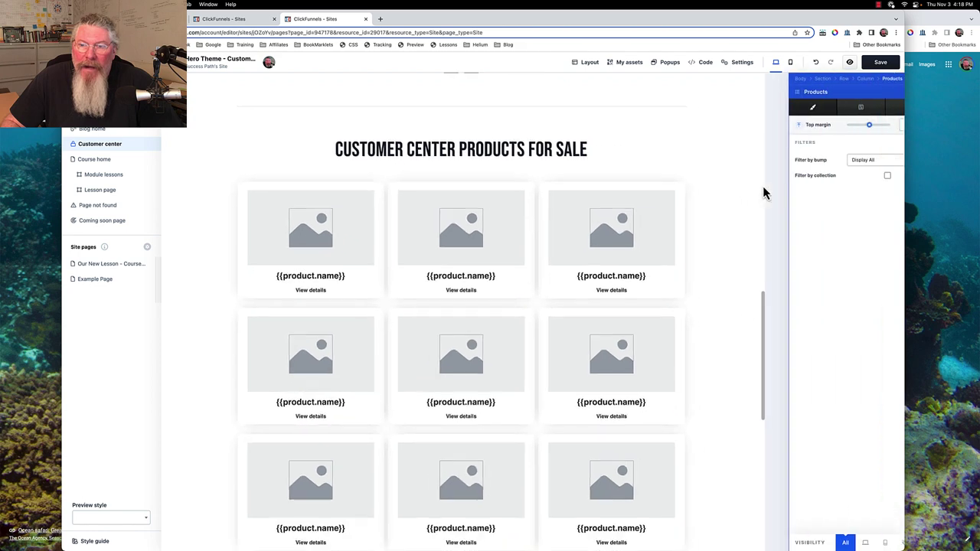
pyautogui.click(730, 158)
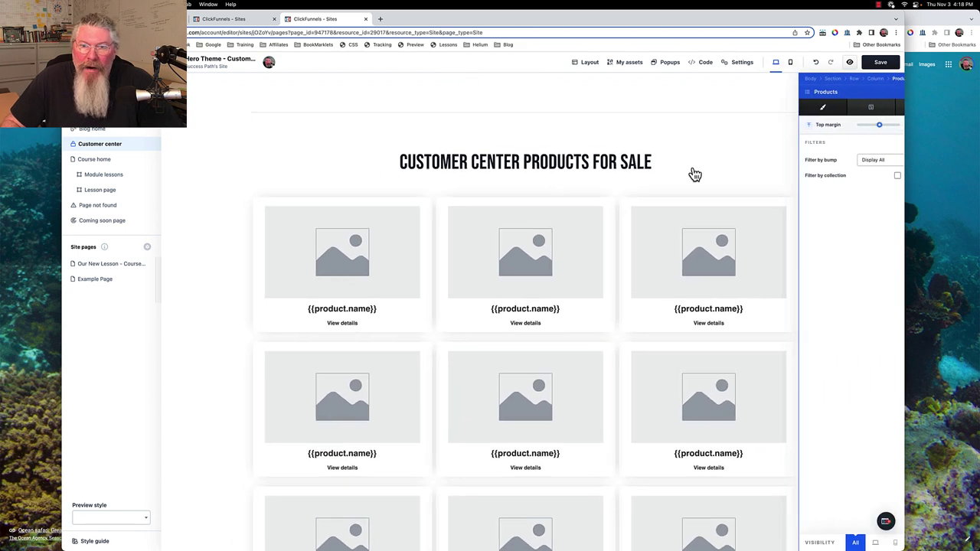
pyautogui.click(539, 171)
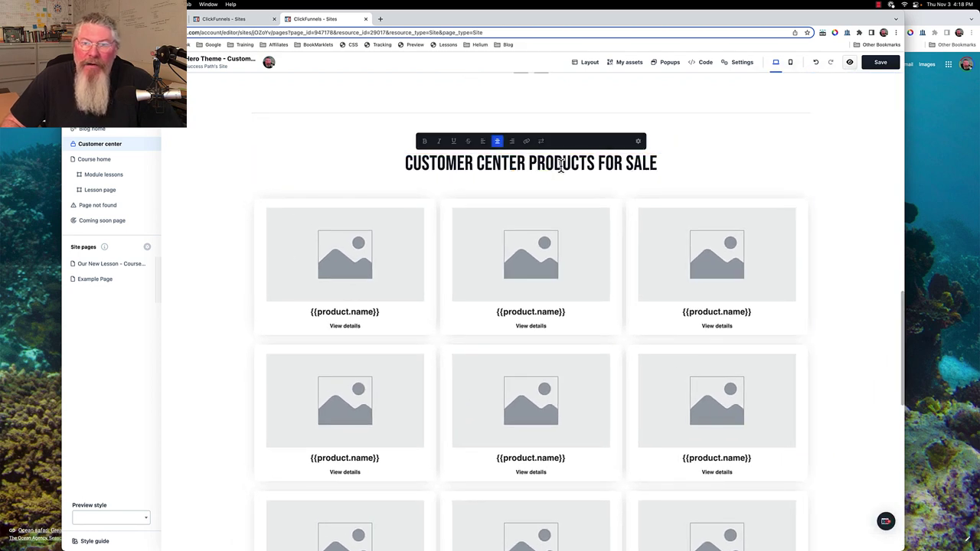
pyautogui.click(621, 197)
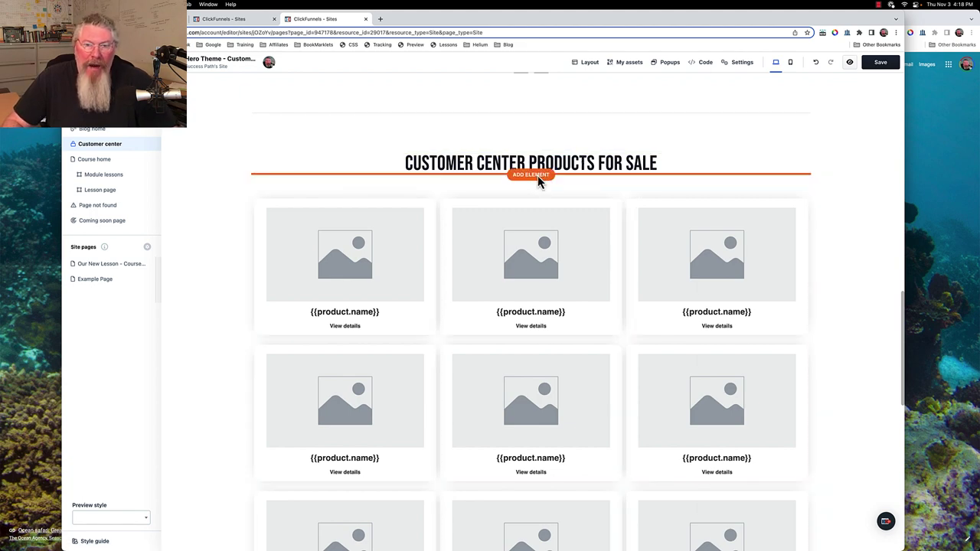
# Step: Try adding a product collection below the CUSTOMER CENTER PRODUCTS FOR SALE headline, and delete that empty collection again
pyautogui.click(538, 177)
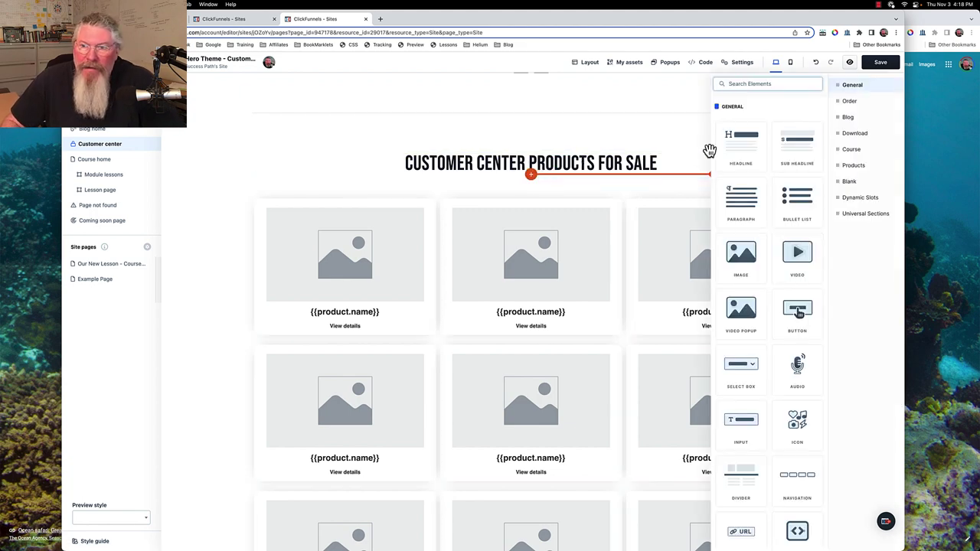
pyautogui.click(853, 169)
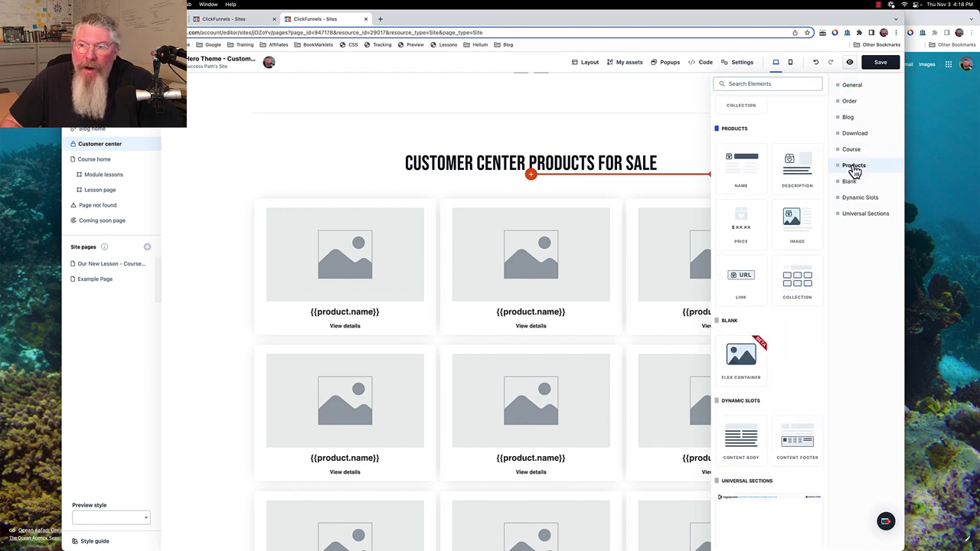
pyautogui.click(801, 260)
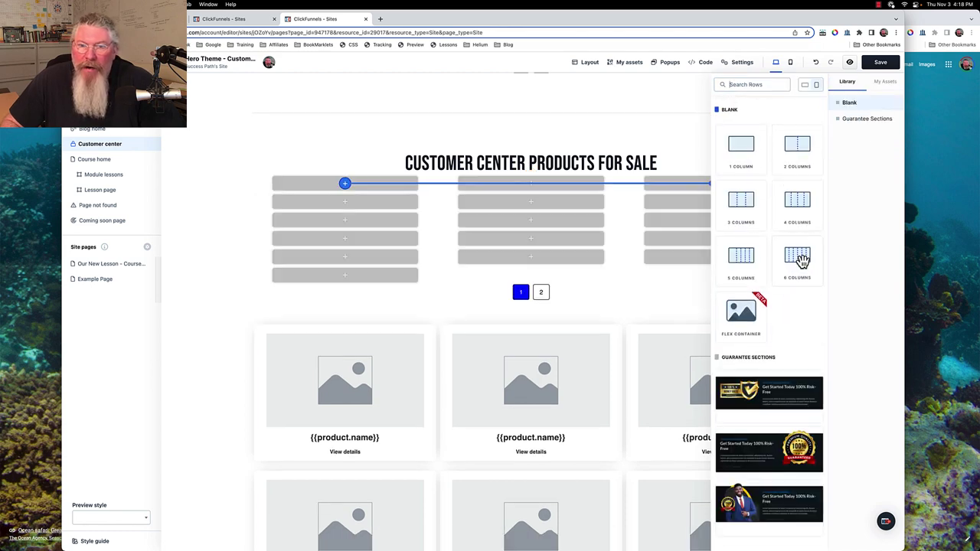
pyautogui.click(611, 274)
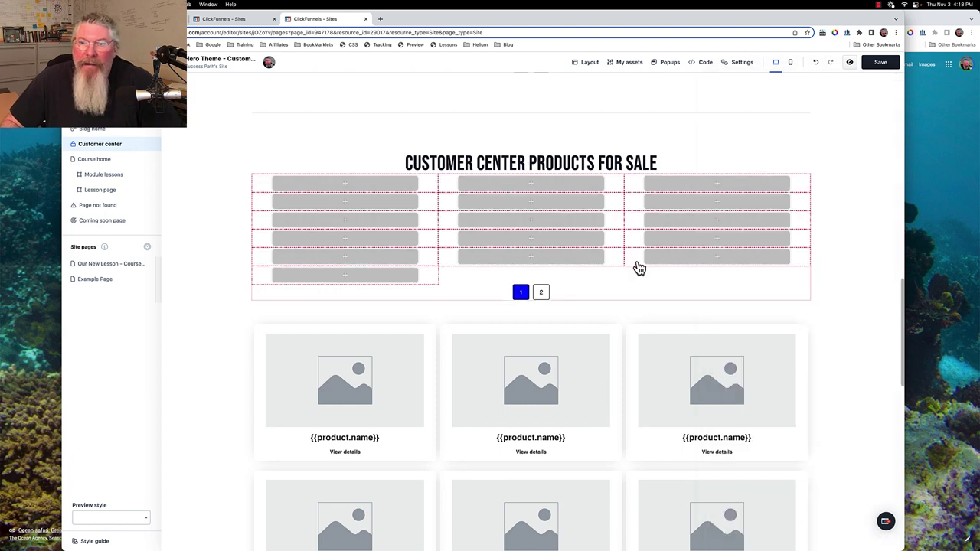
pyautogui.click(807, 174)
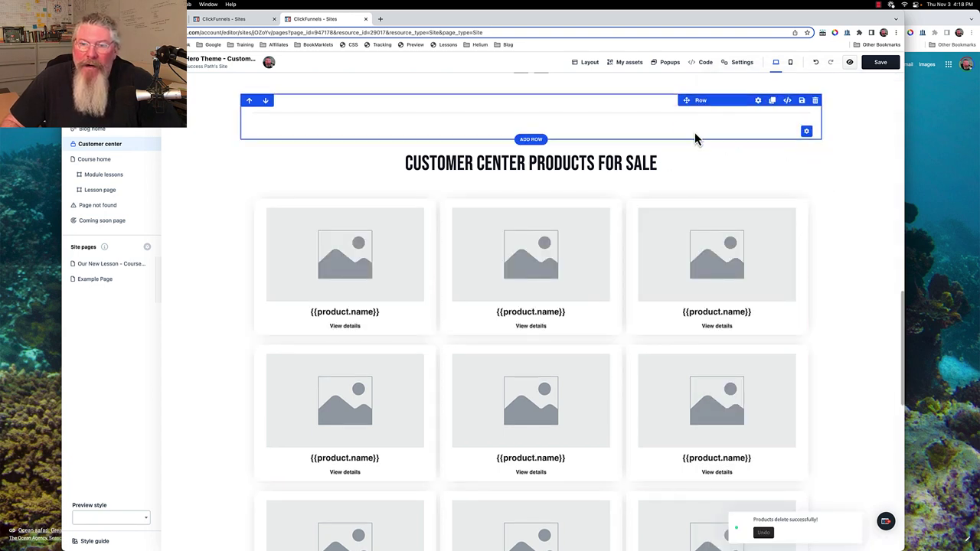
# Step: Set the Courses collection under the CUSTOMER CENTER headline to 3 items per page and save the page
pyautogui.scroll(5, 656, 195)
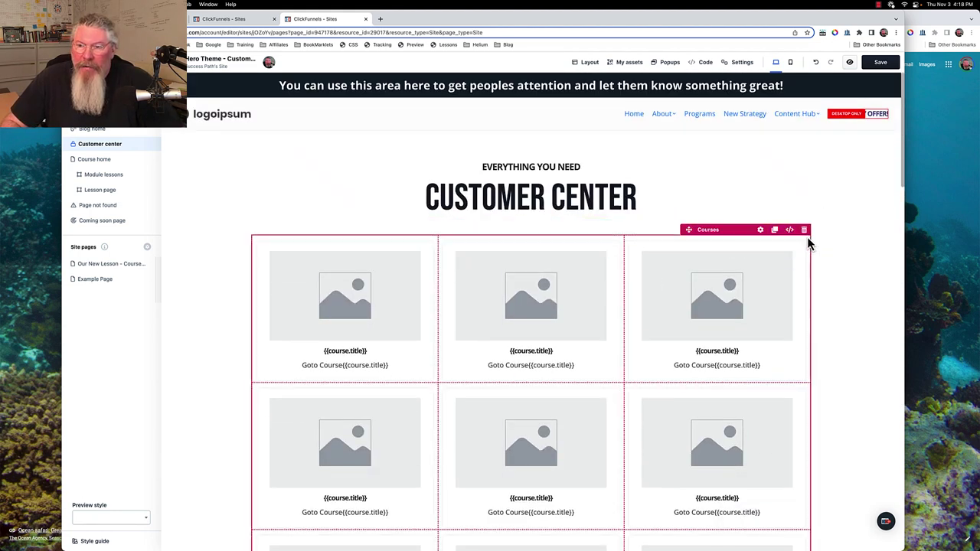
pyautogui.click(762, 232)
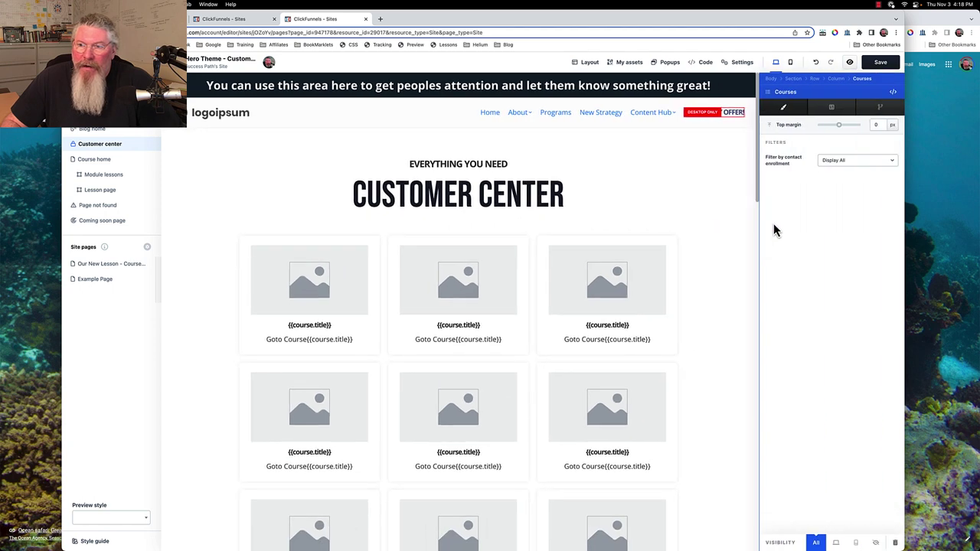
pyautogui.click(834, 111)
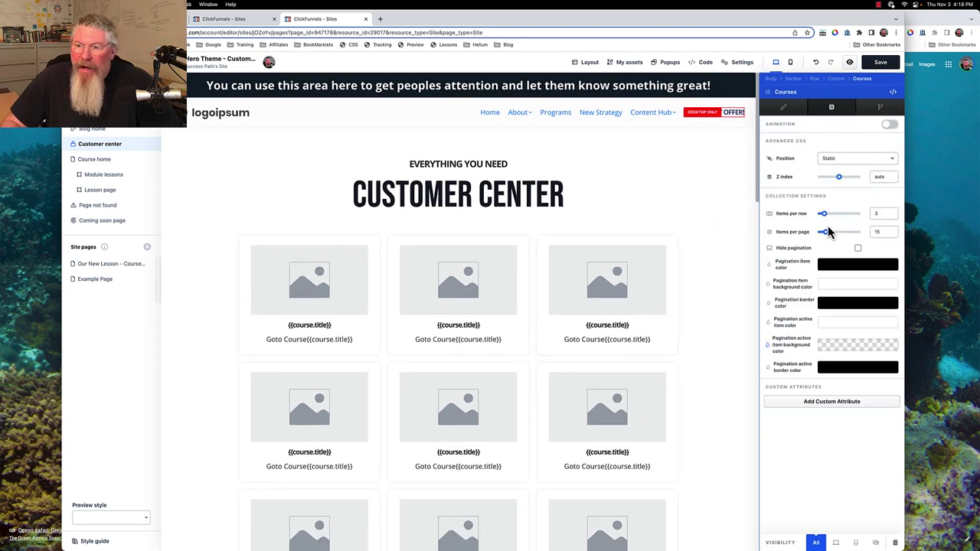
pyautogui.doubleClick(874, 231)
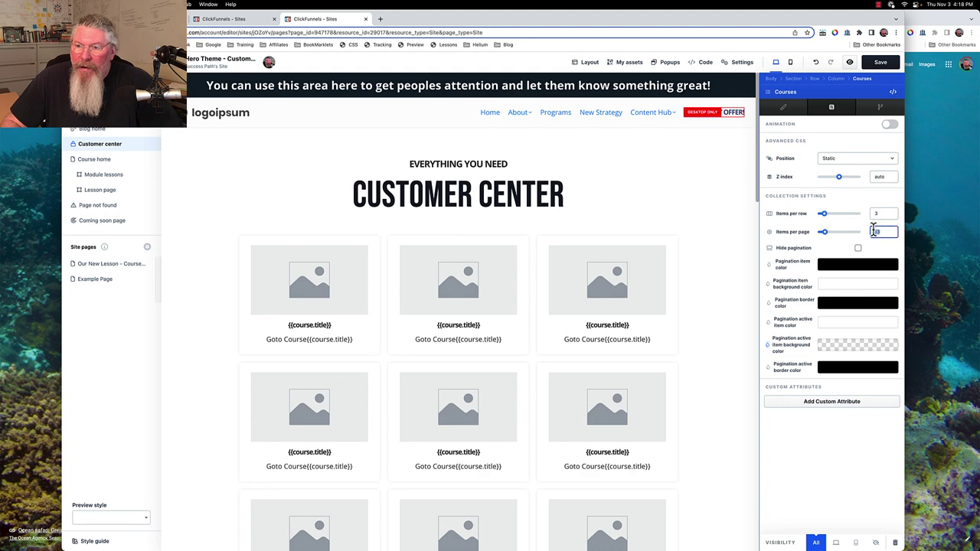
pyautogui.write('3')
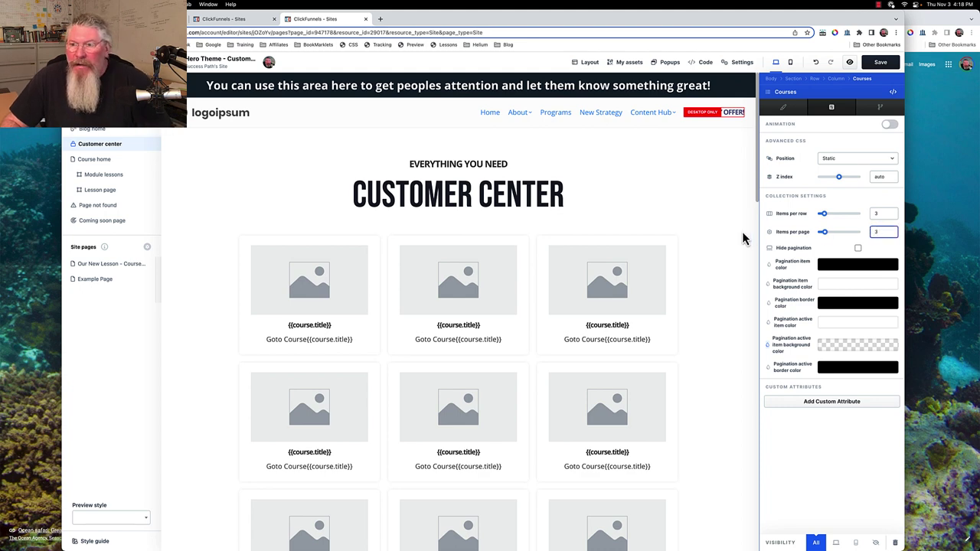
pyautogui.click(742, 231)
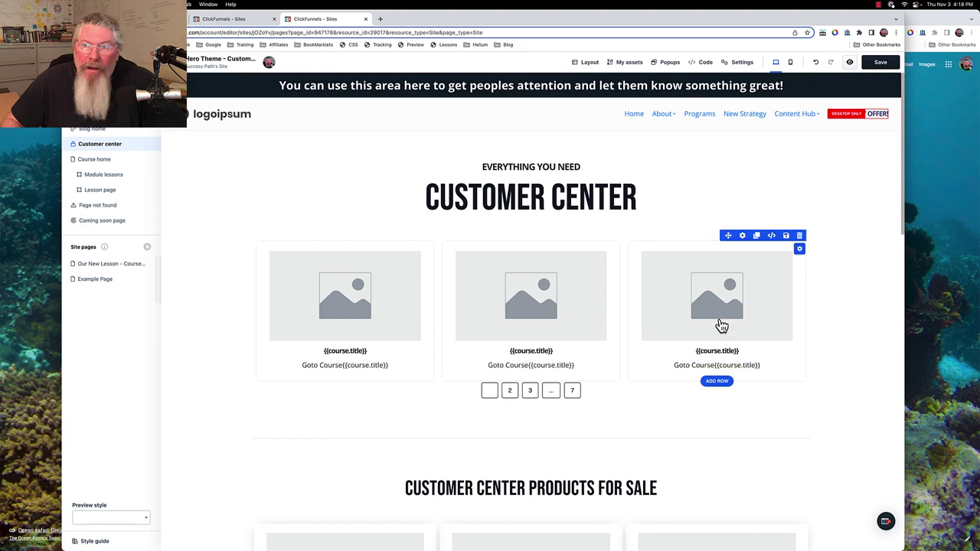
pyautogui.click(877, 63)
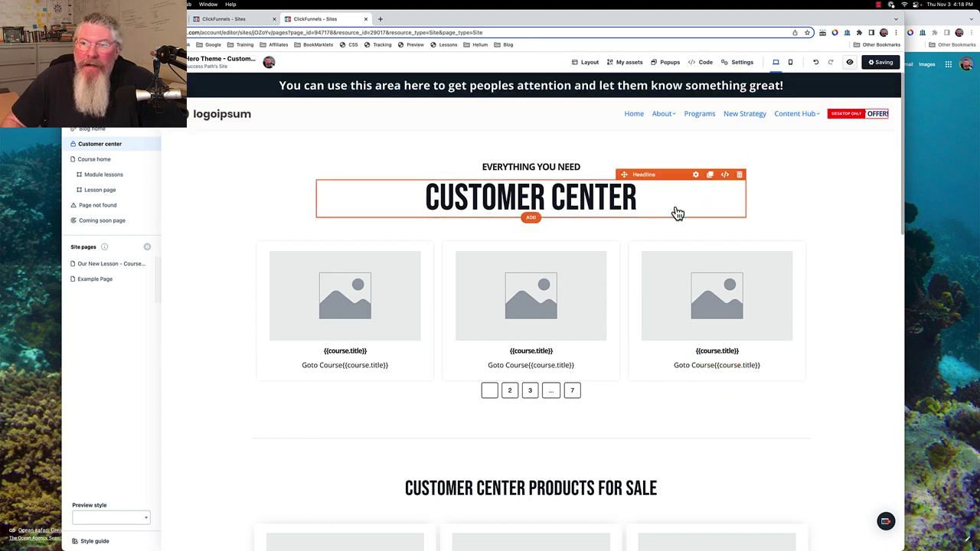
# Step: Open the Course home template page in the editor
pyautogui.click(94, 160)
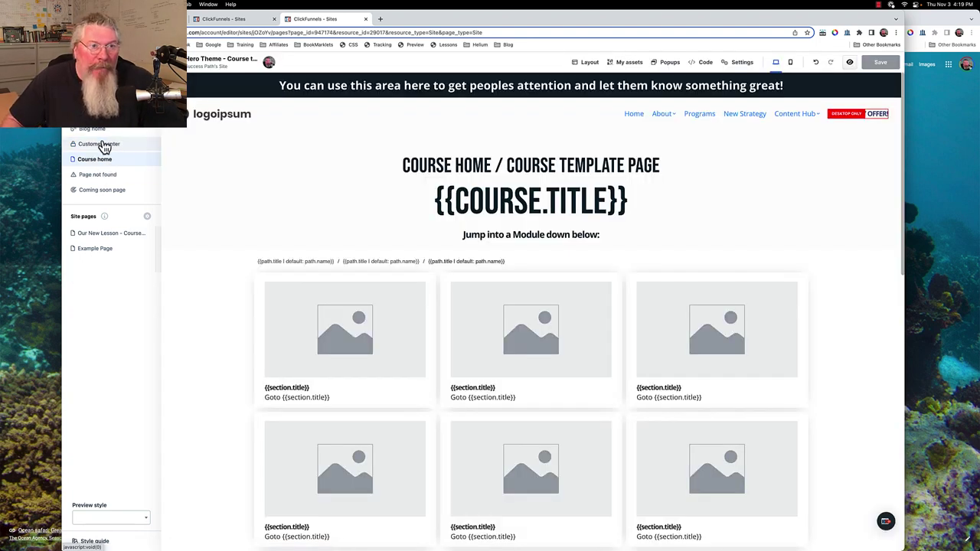
pyautogui.click(90, 147)
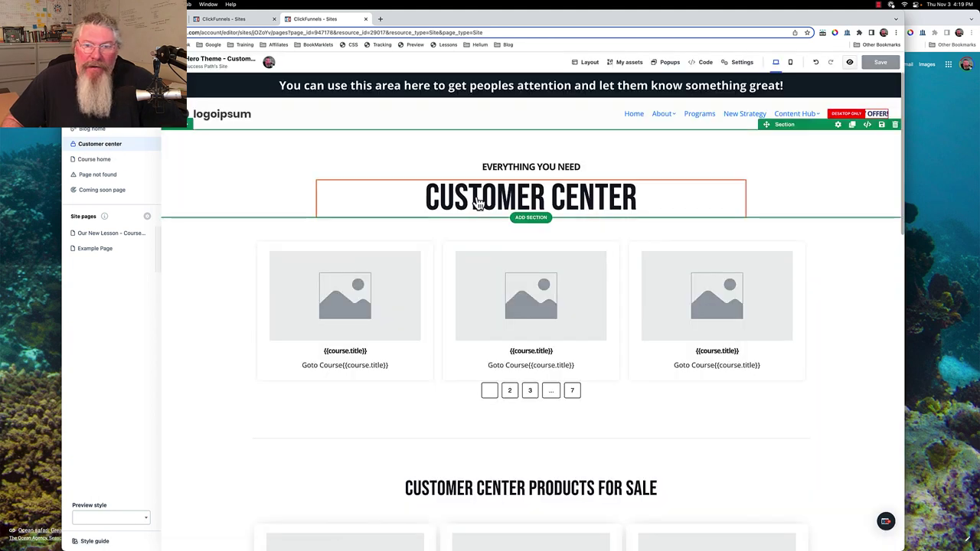
pyautogui.click(95, 161)
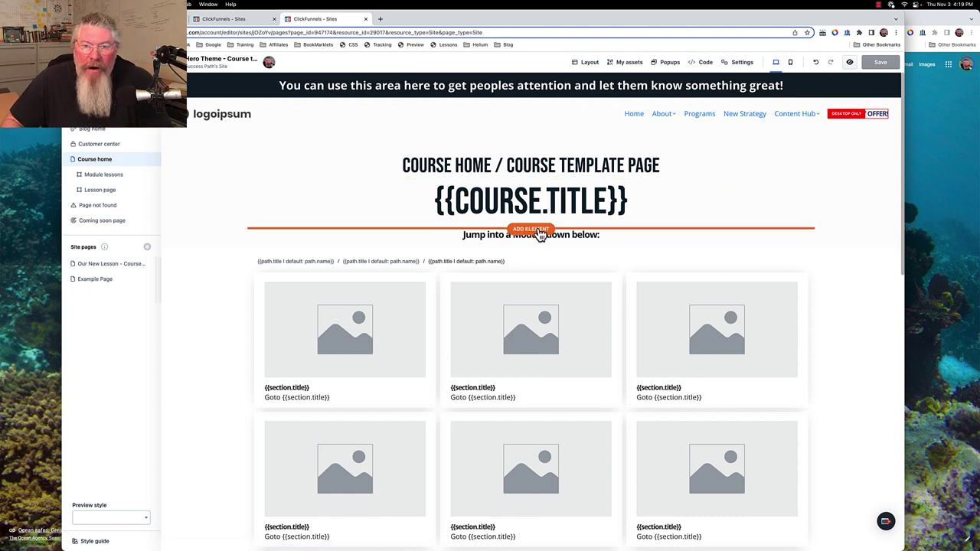
# Step: Try a Course link element below the {{course.title}} heading, view its link name setting, and delete the link
pyautogui.click(536, 229)
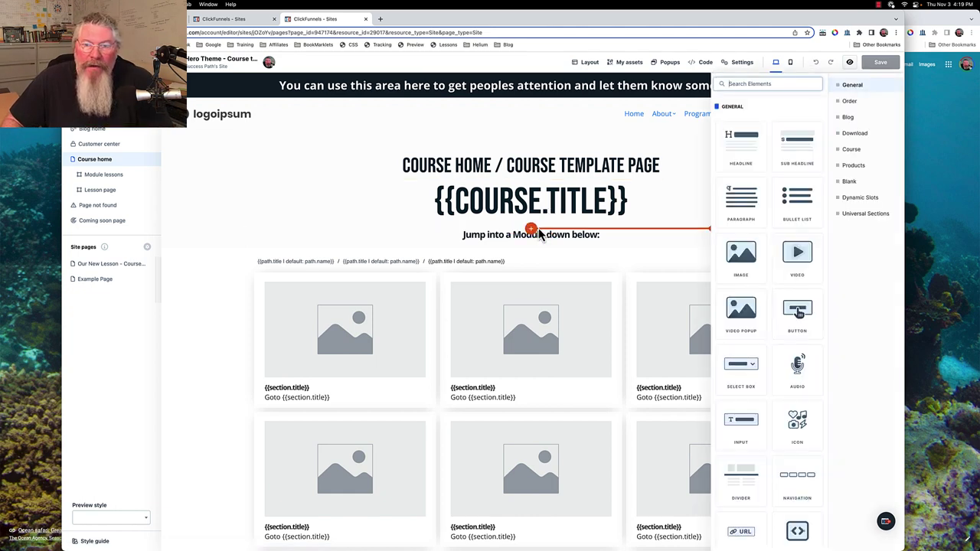
pyautogui.click(853, 153)
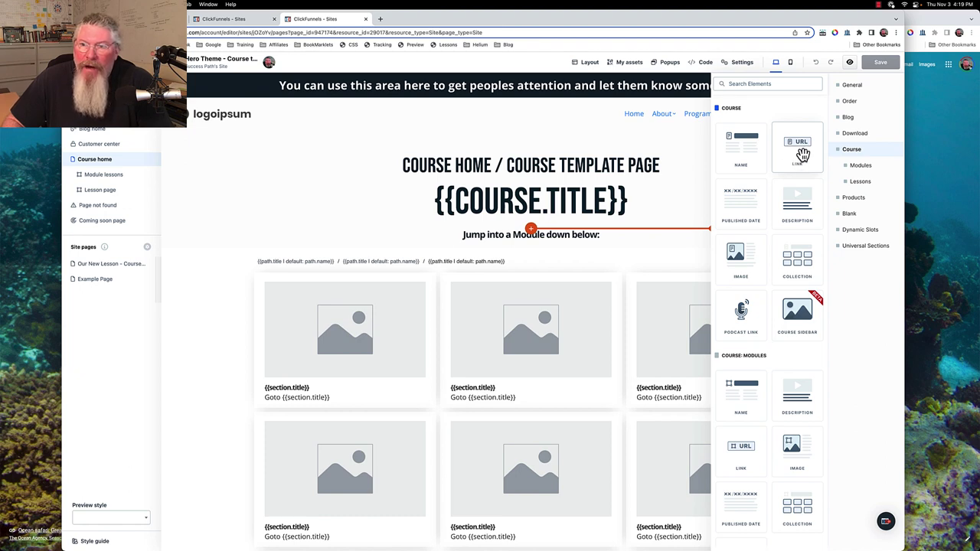
pyautogui.click(803, 155)
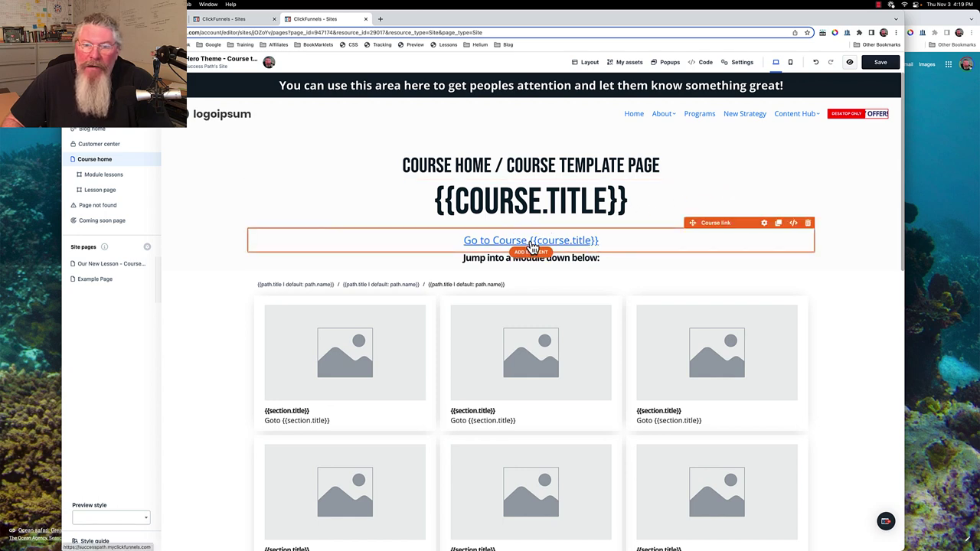
pyautogui.click(764, 224)
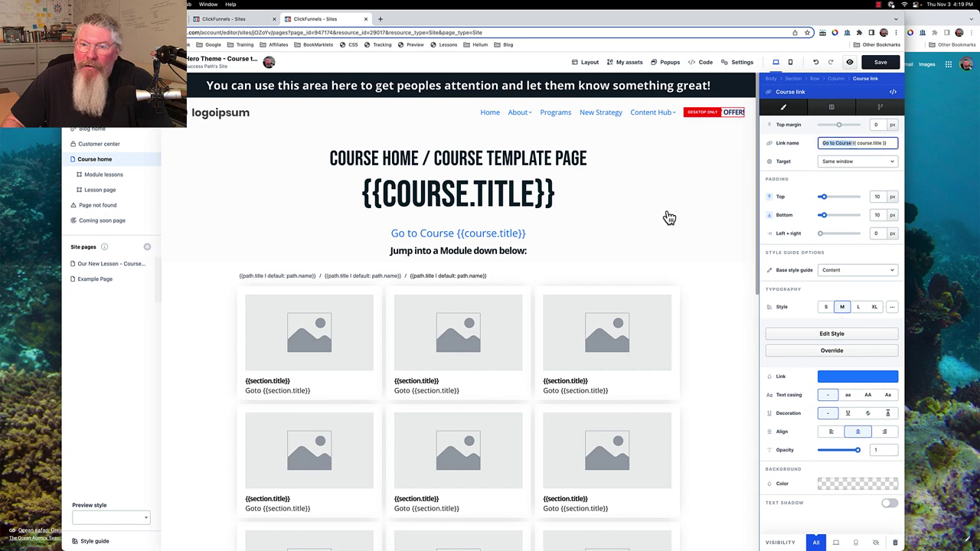
pyautogui.click(641, 228)
pyautogui.moveTo(731, 249)
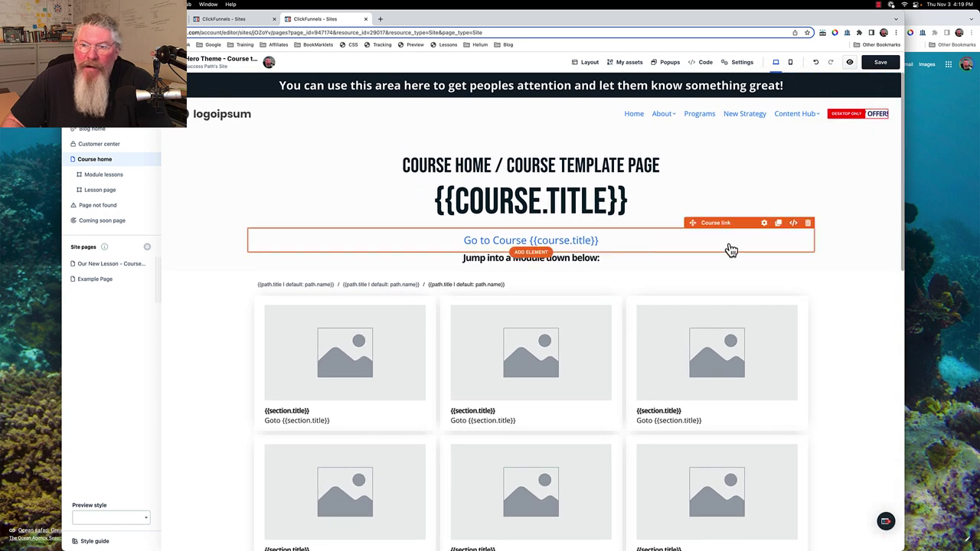
pyautogui.click(809, 223)
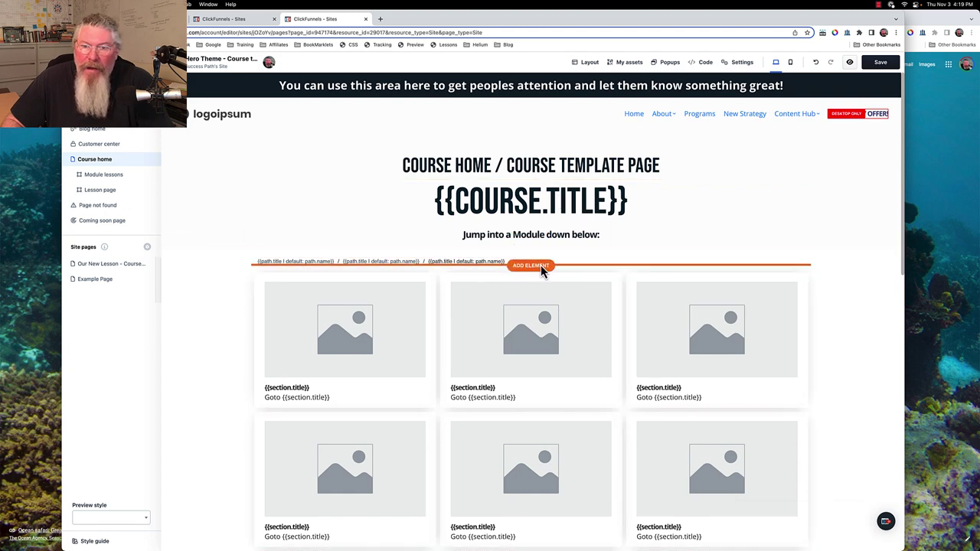
# Step: Add a second Breadcrumbs element between the existing breadcrumbs and the module cards
pyautogui.click(540, 265)
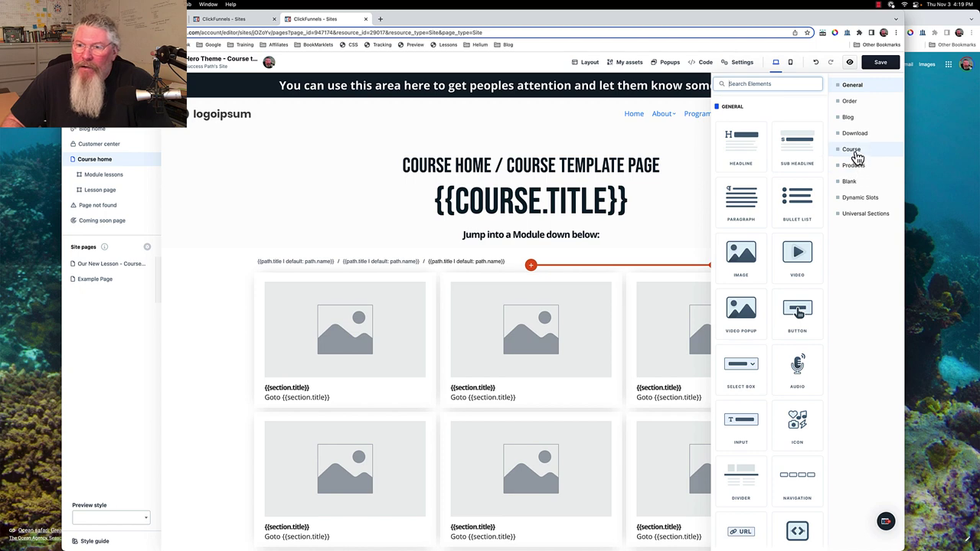
pyautogui.scroll(-2, 797, 196)
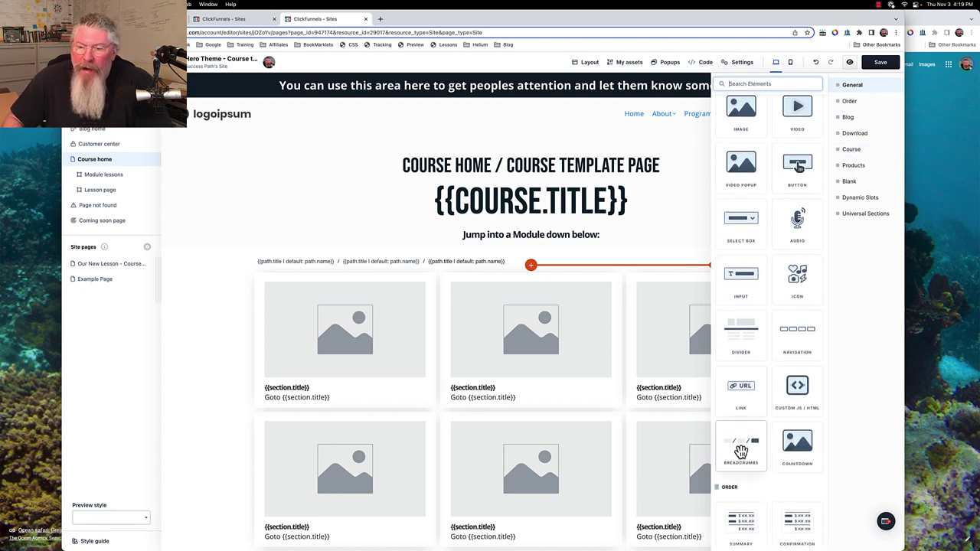
pyautogui.scroll(-1, 741, 452)
pyautogui.scroll(3, 747, 406)
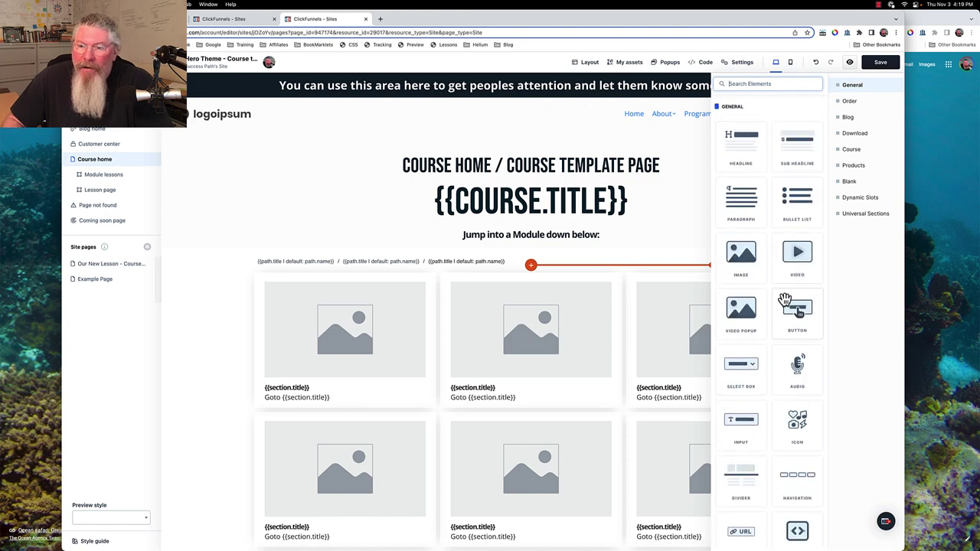
pyautogui.scroll(-3, 785, 301)
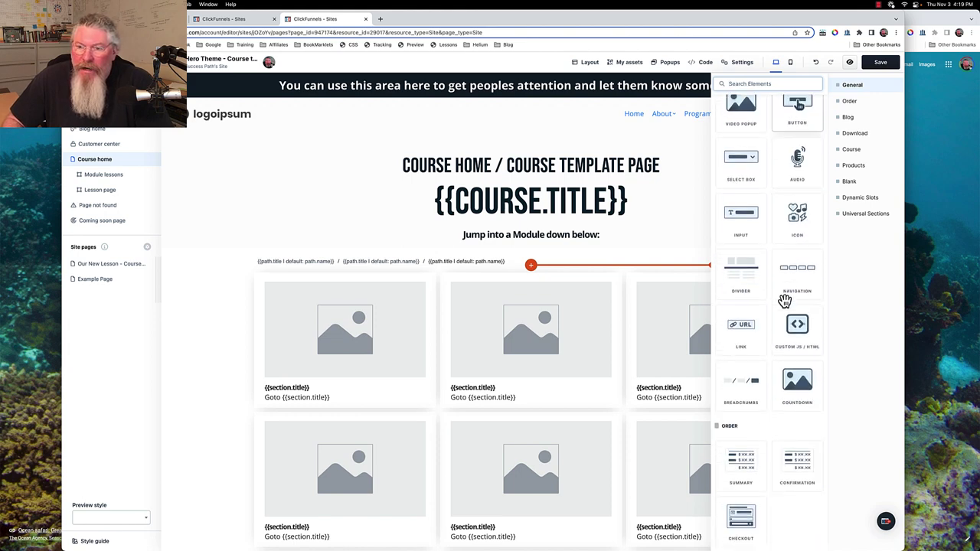
pyautogui.click(741, 400)
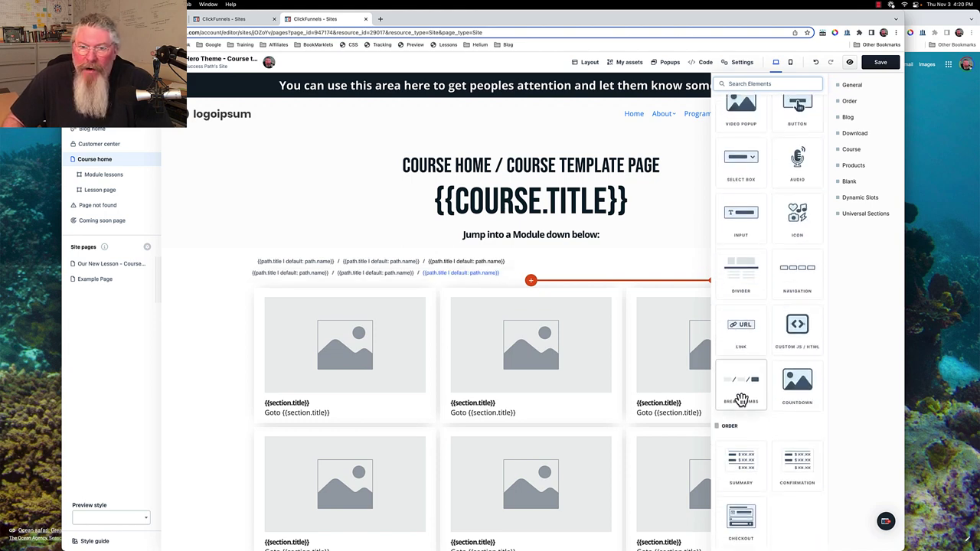
# Step: Review the new breadcrumbs' styling, advanced and render condition settings, and delete this second Breadcrumbs element
pyautogui.click(477, 277)
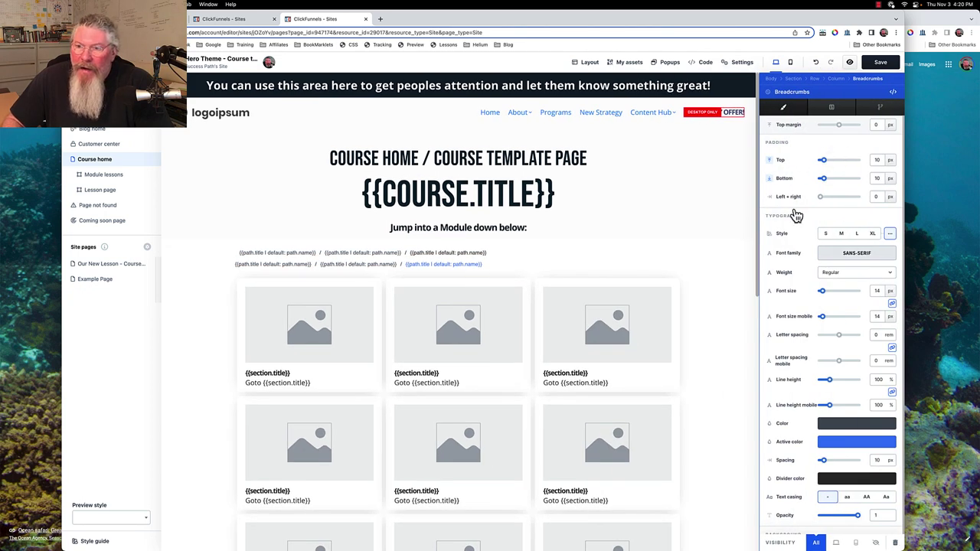
pyautogui.scroll(-1, 796, 284)
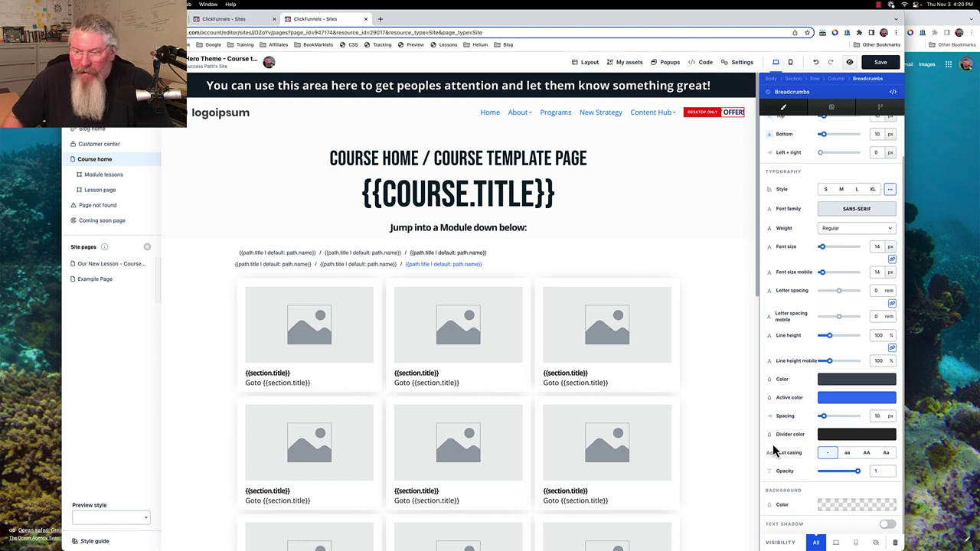
pyautogui.click(833, 111)
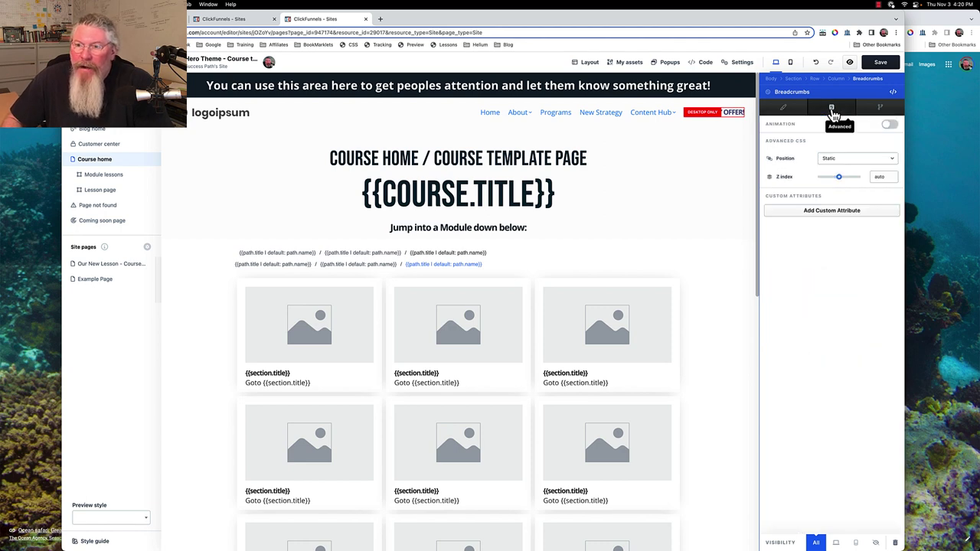
pyautogui.click(880, 108)
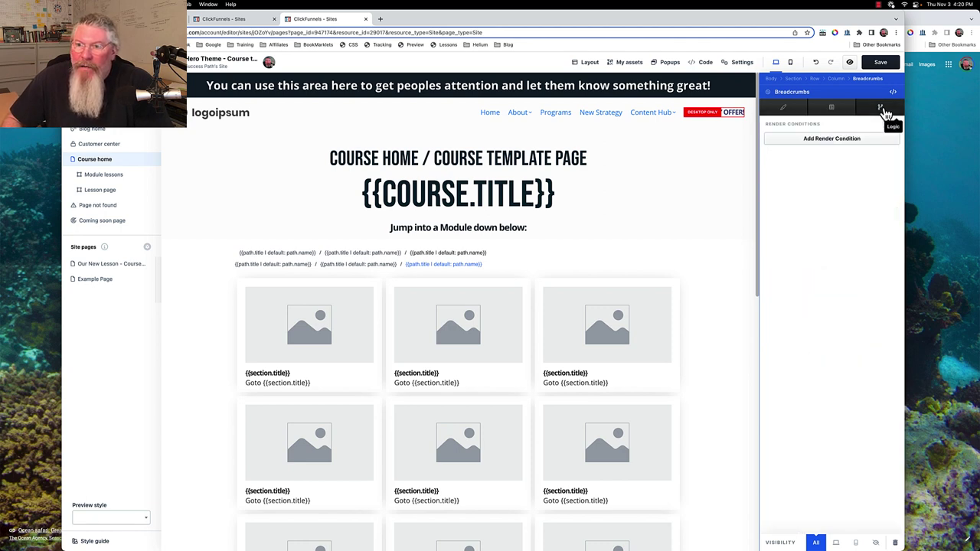
pyautogui.click(789, 111)
pyautogui.click(680, 221)
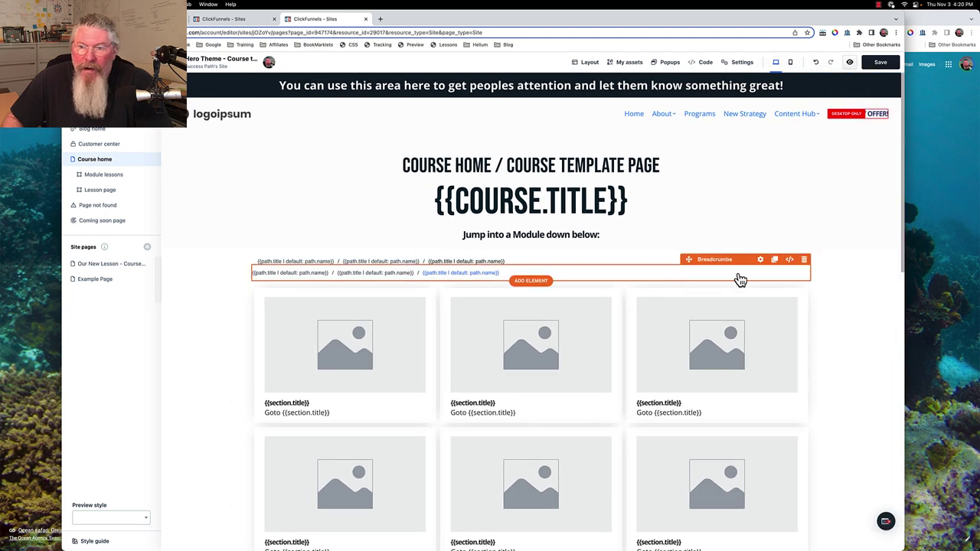
pyautogui.click(803, 268)
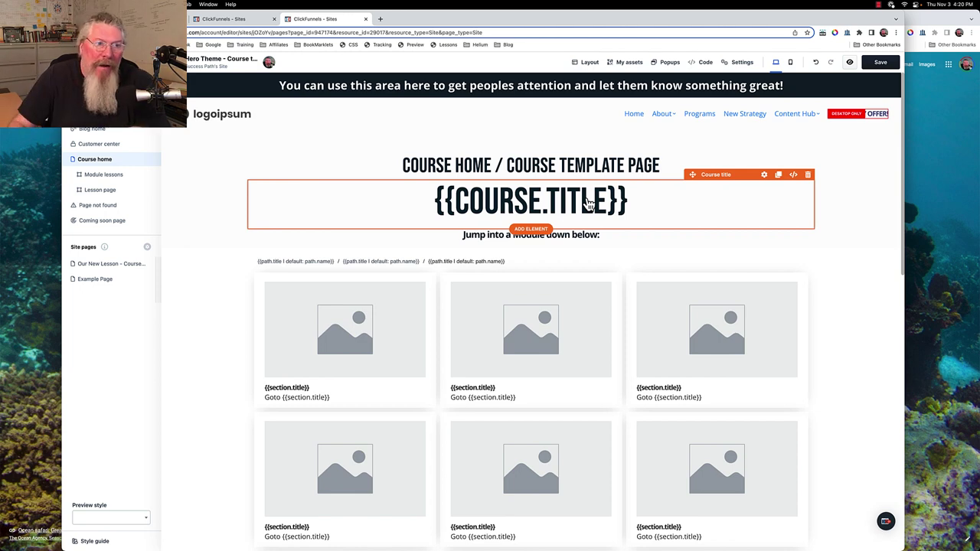
# Step: Try a Course Modules collection element below the "Jump into a Module down below:" text, and delete the collection
pyautogui.click(385, 360)
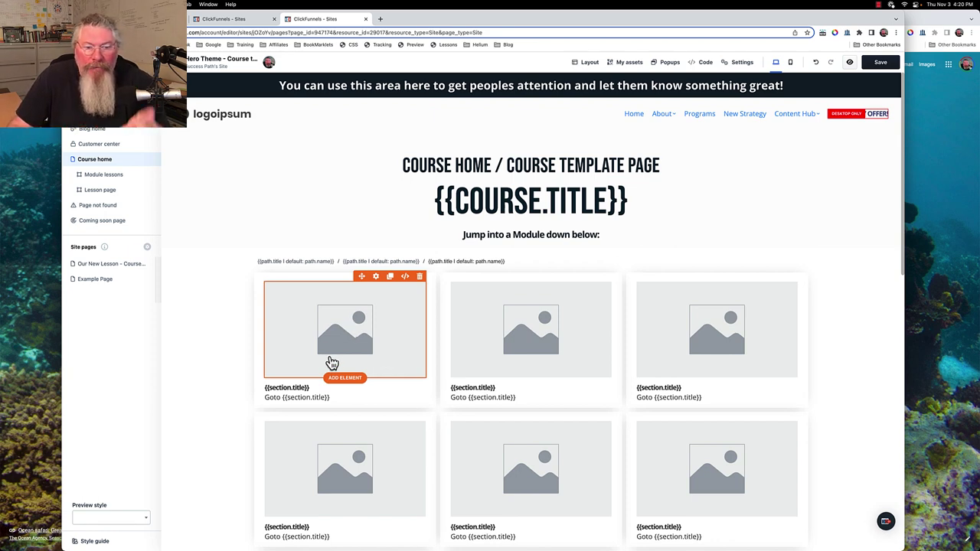
pyautogui.click(309, 392)
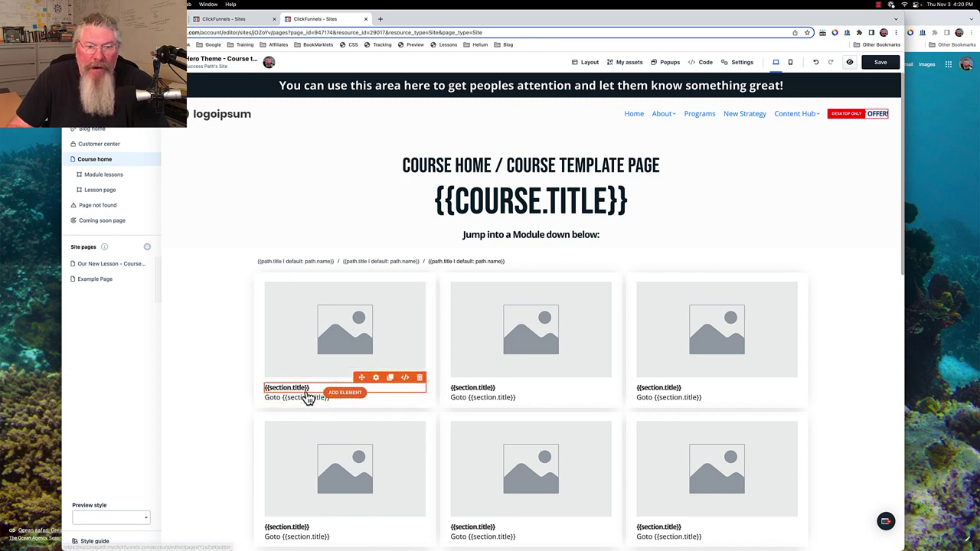
pyautogui.click(536, 264)
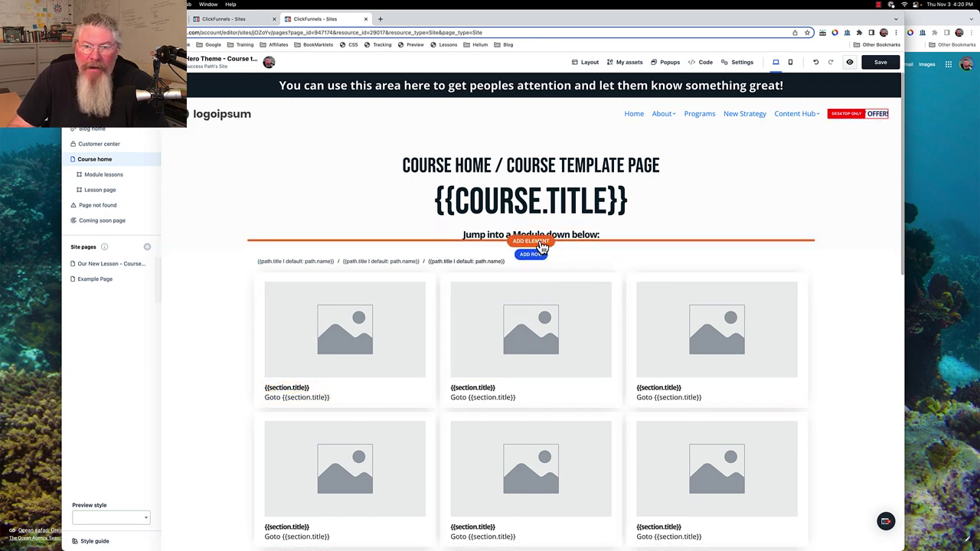
pyautogui.click(534, 241)
pyautogui.click(855, 151)
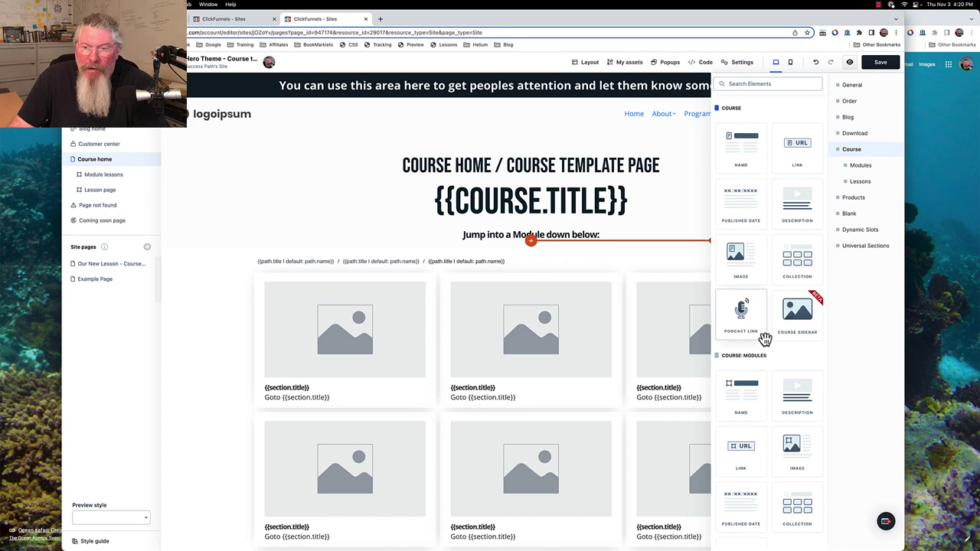
pyautogui.scroll(-3, 766, 322)
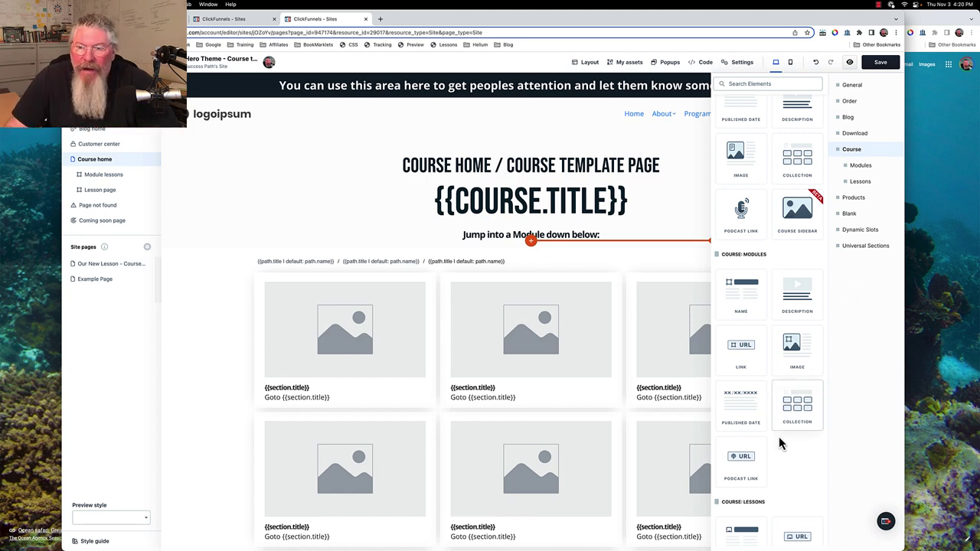
pyautogui.click(796, 413)
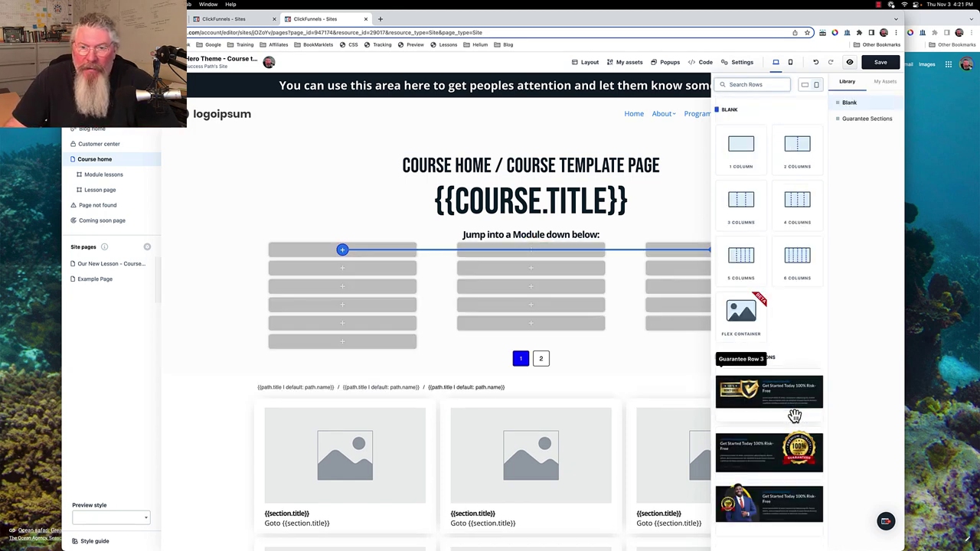
pyautogui.click(628, 290)
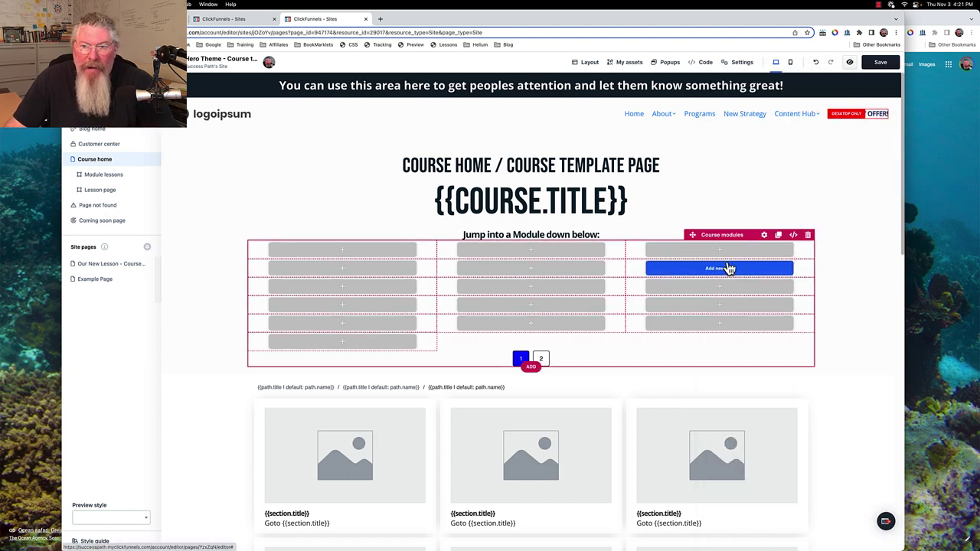
pyautogui.click(808, 237)
# Step: Look over the existing module cards and open the Module lessons template page, discarding the unsaved Course home changes
pyautogui.scroll(-5, 571, 258)
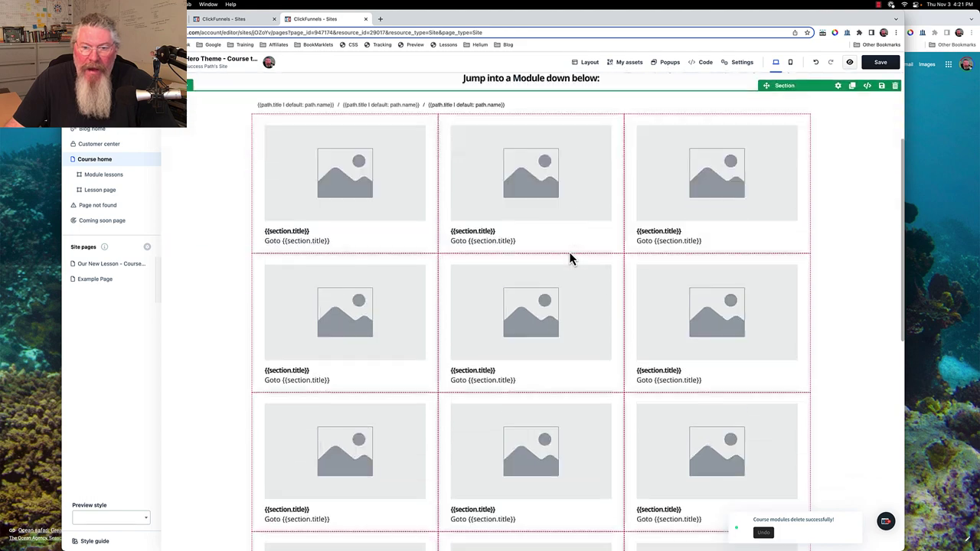
pyautogui.scroll(-5, 571, 258)
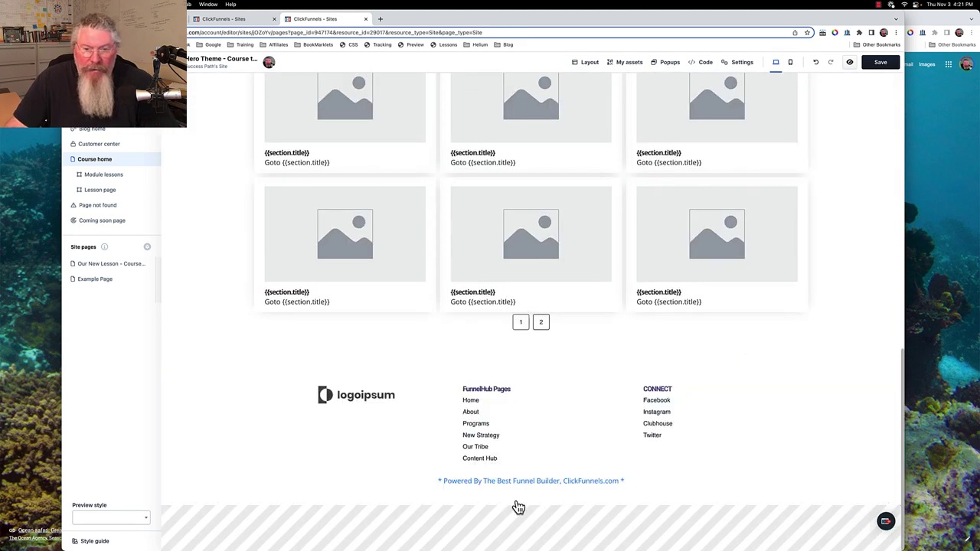
pyautogui.scroll(10, 722, 431)
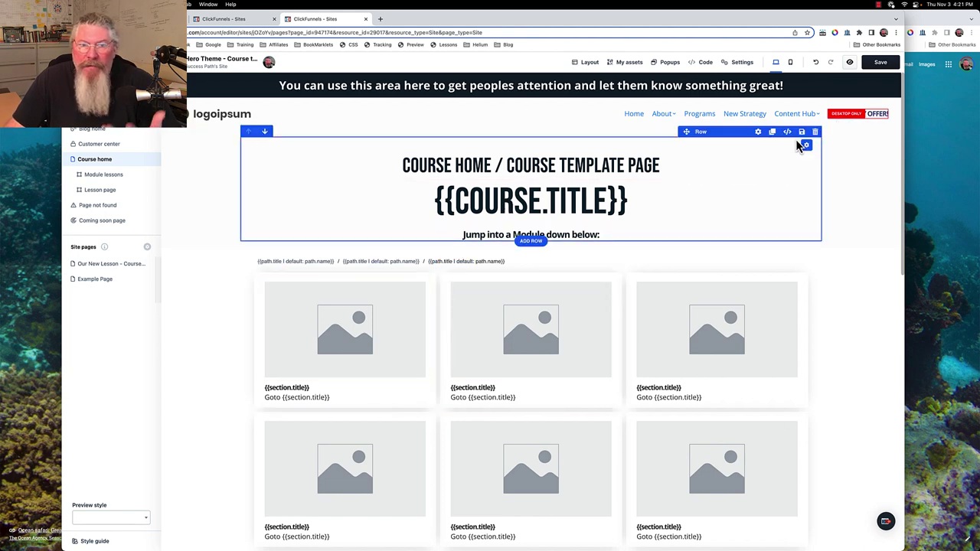
pyautogui.click(113, 181)
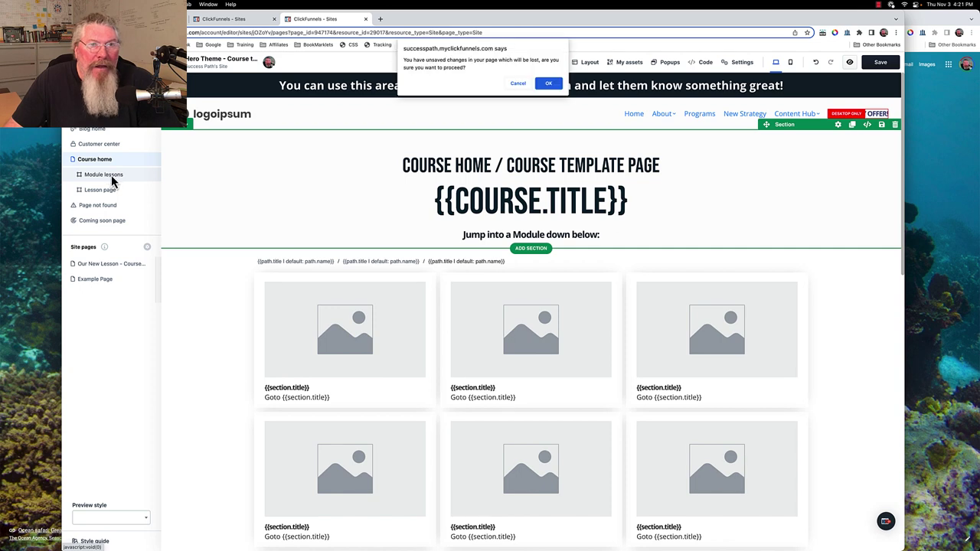
pyautogui.click(547, 83)
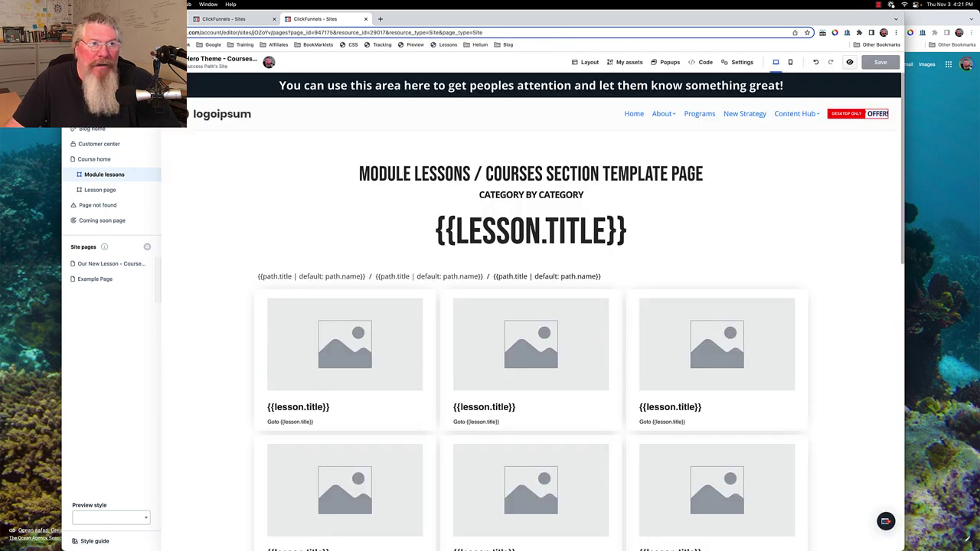
# Step: View the Agora Financial Media Buying and Software Secrets course pages from the live ClickFunnels customer center, returning to the course overview
pyautogui.click(223, 18)
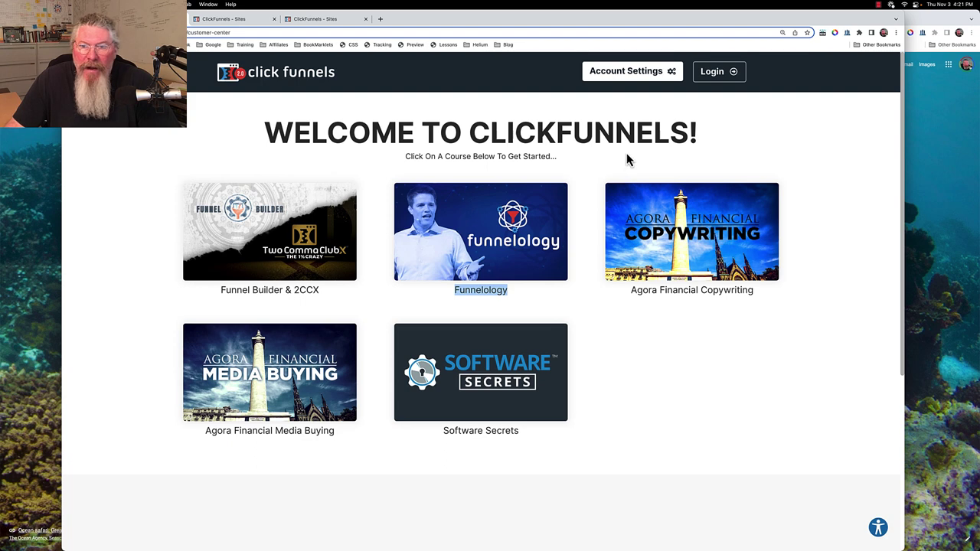
pyautogui.click(303, 380)
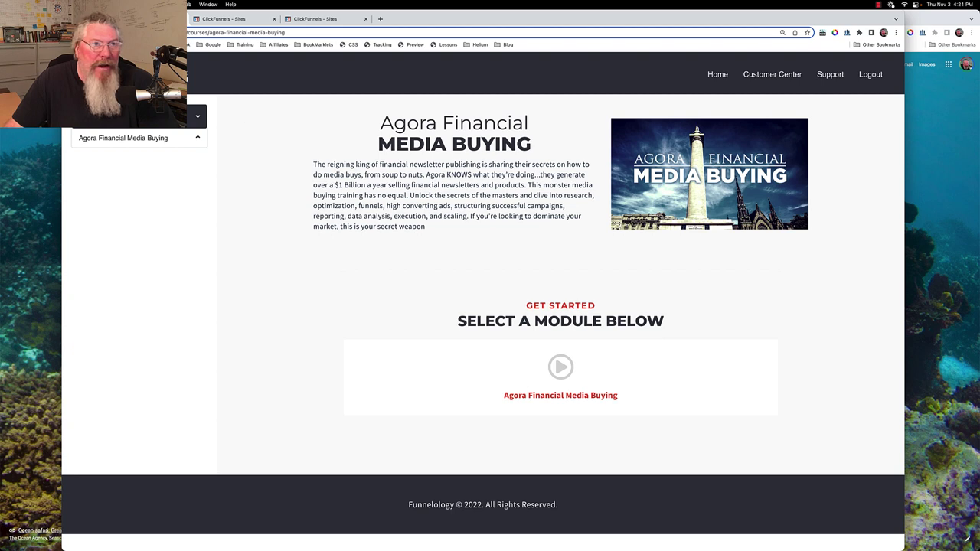
pyautogui.press('super+Left')
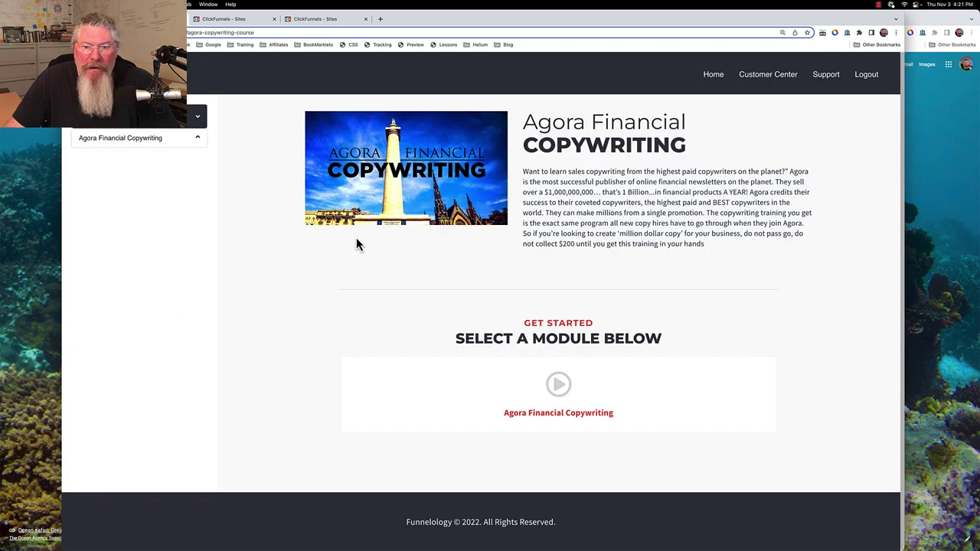
pyautogui.press('super+bracketleft')
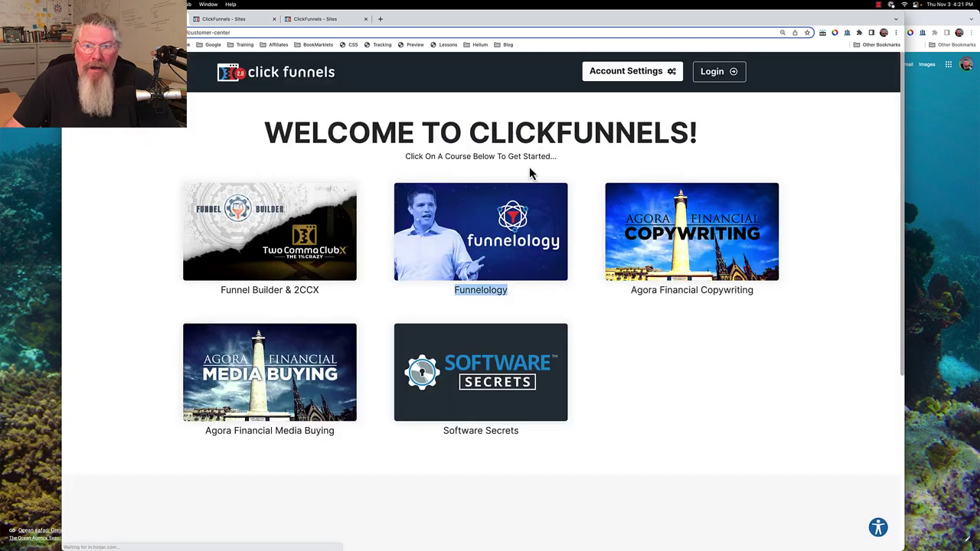
pyautogui.click(502, 386)
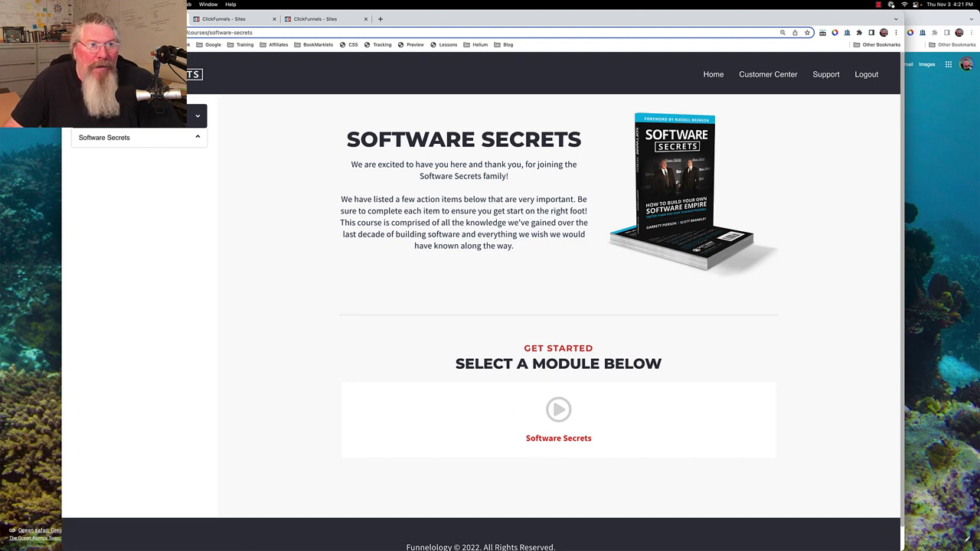
pyautogui.click(194, 74)
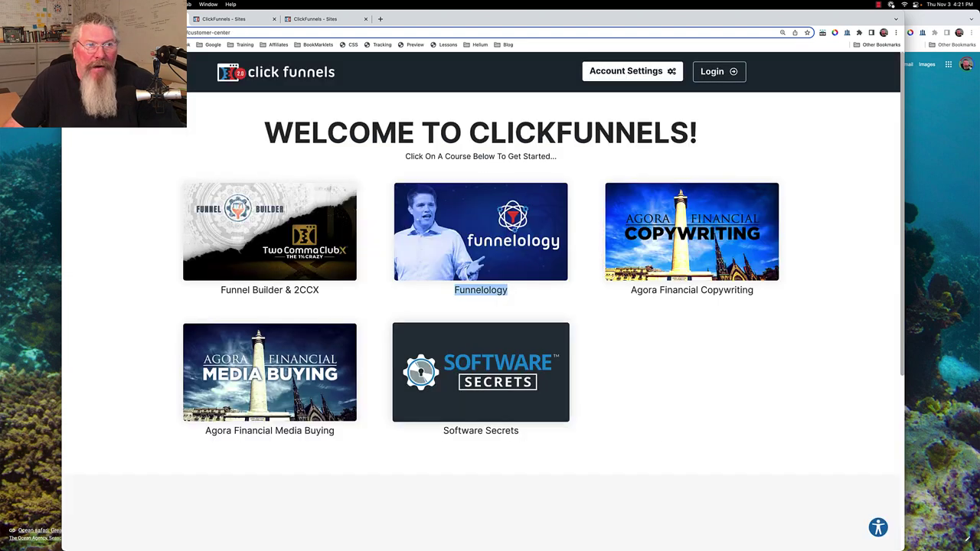
# Step: Compare the live Software Secrets course page with the Course home template page in the editor
pyautogui.click(345, 22)
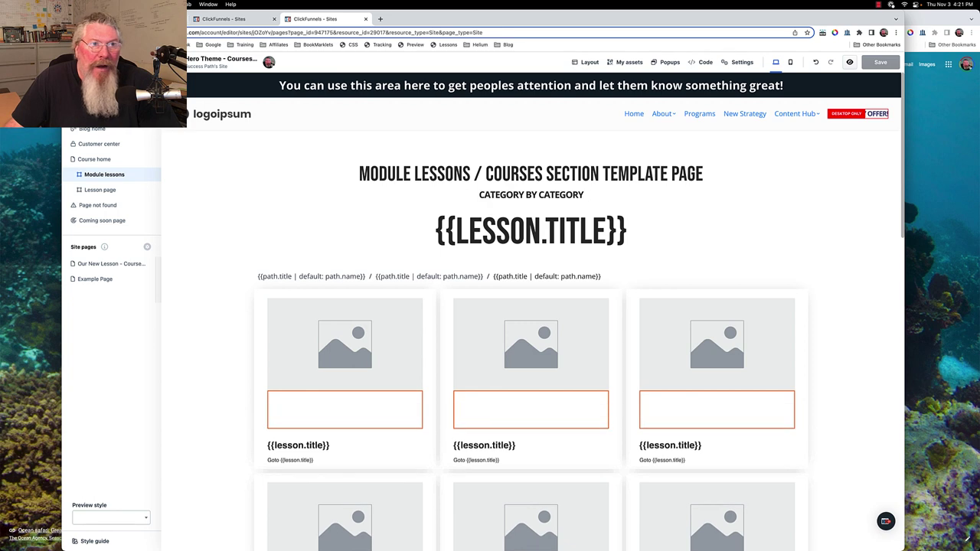
pyautogui.hotkey('ctrl', 'shift', 'Tab')
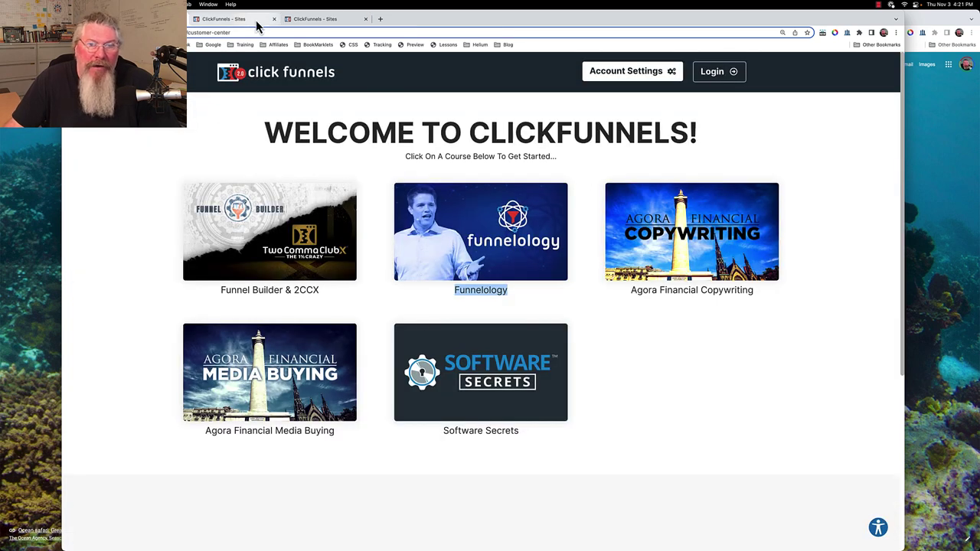
pyautogui.click(453, 333)
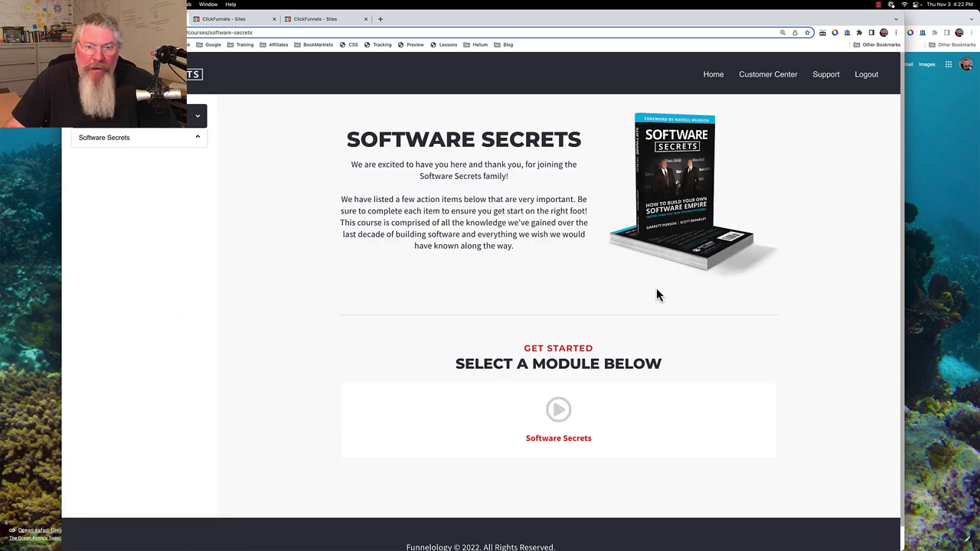
pyautogui.click(345, 20)
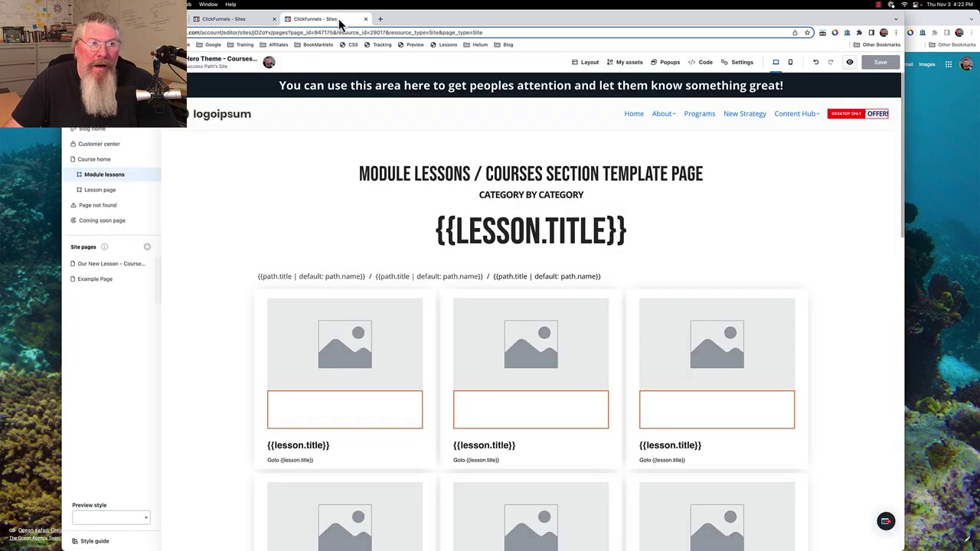
pyautogui.click(106, 162)
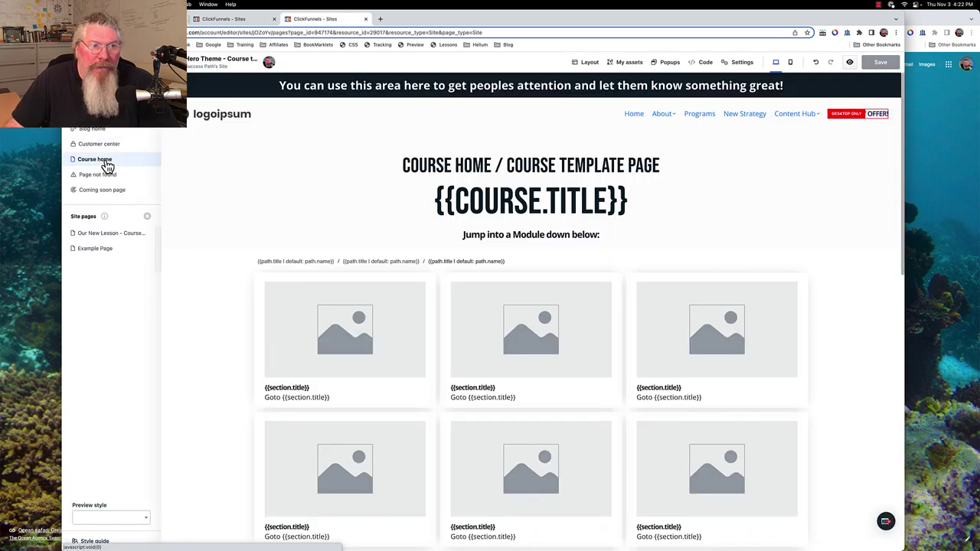
pyautogui.click(107, 163)
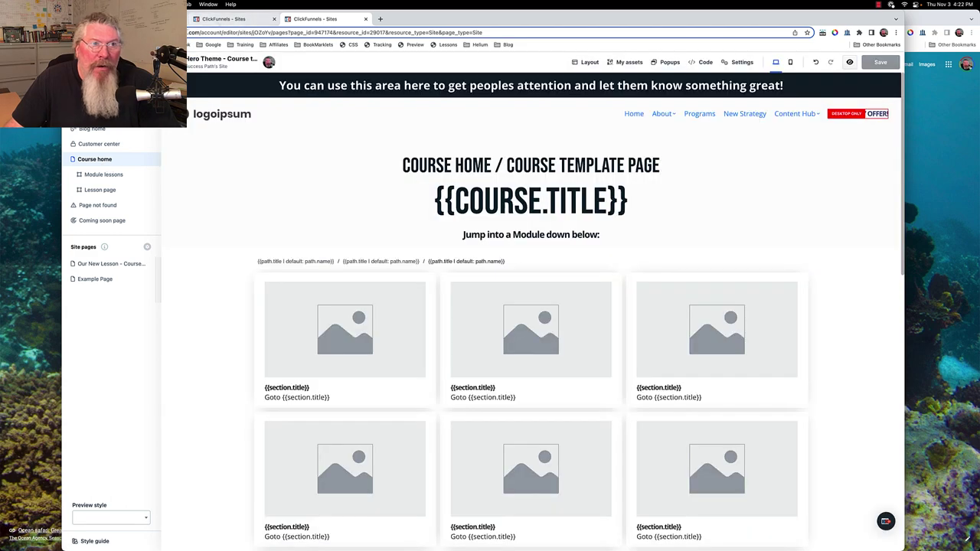
pyautogui.click(204, 21)
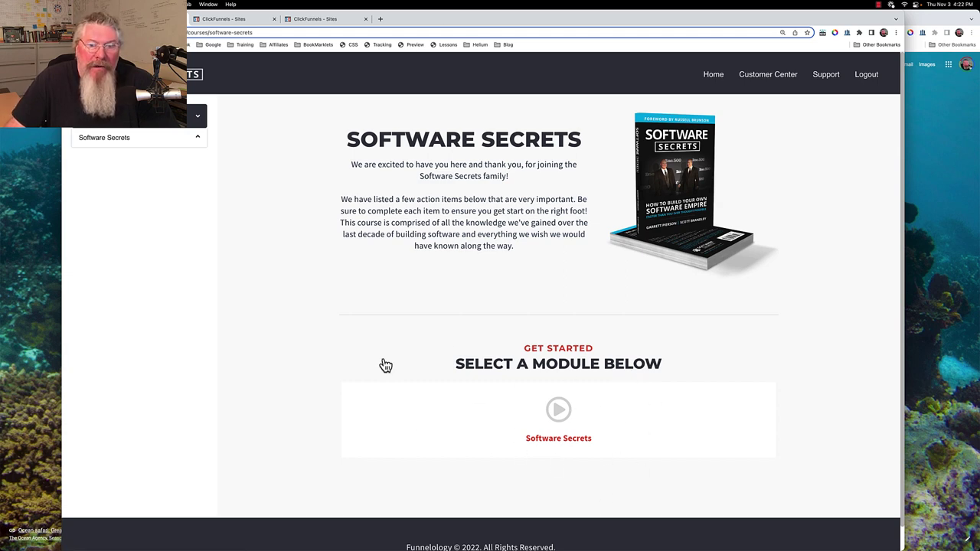
pyautogui.click(331, 20)
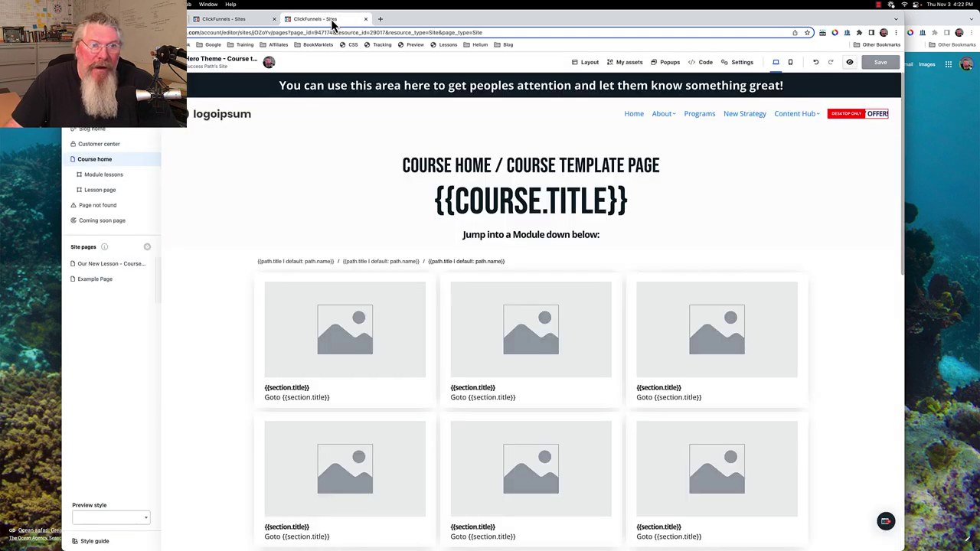
# Step: Open the Module lessons template page in the editor and look over its lesson cards
pyautogui.click(105, 176)
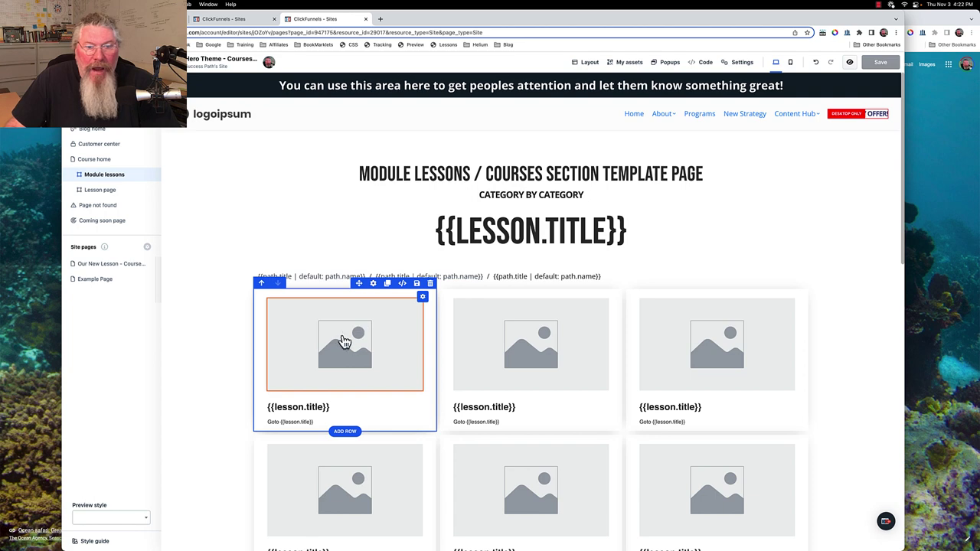
pyautogui.click(334, 346)
pyautogui.click(695, 330)
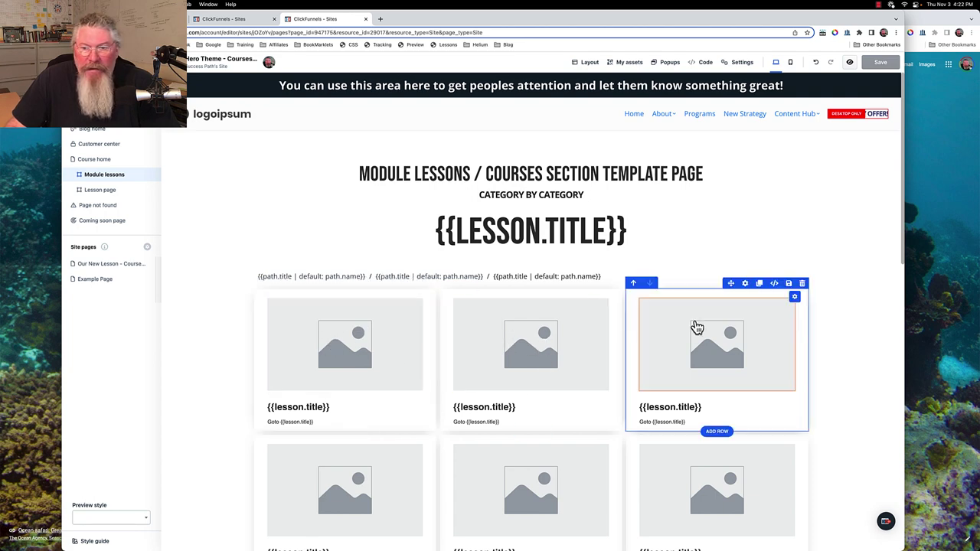
pyautogui.click(556, 375)
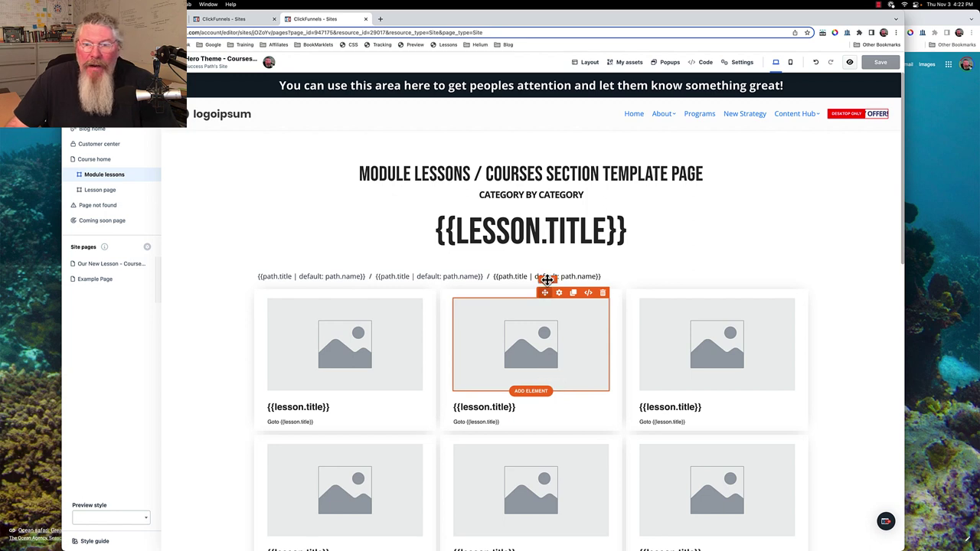
# Step: Review the Course, Modules and Lessons elements available for insertion below the {{lesson.title}} heading, without adding any
pyautogui.click(550, 254)
pyautogui.click(550, 252)
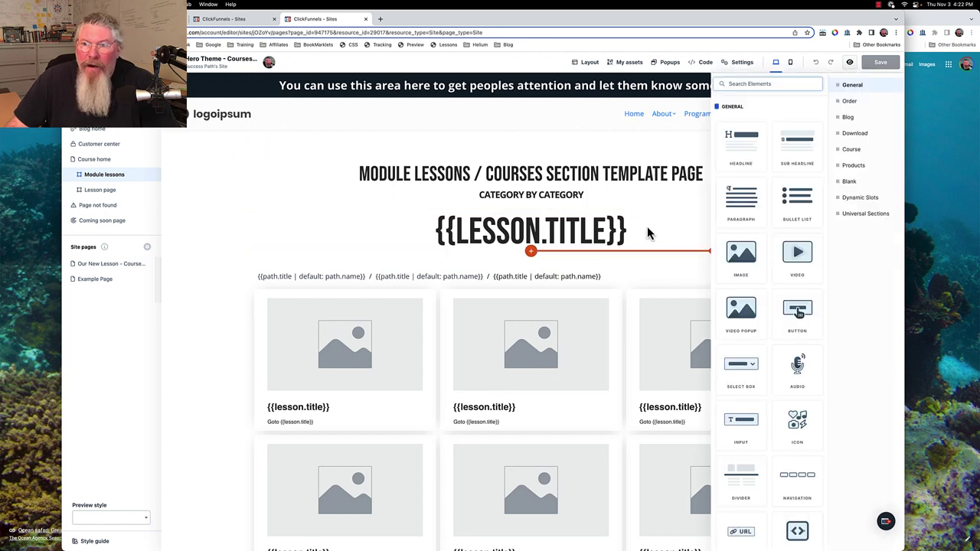
pyautogui.click(853, 151)
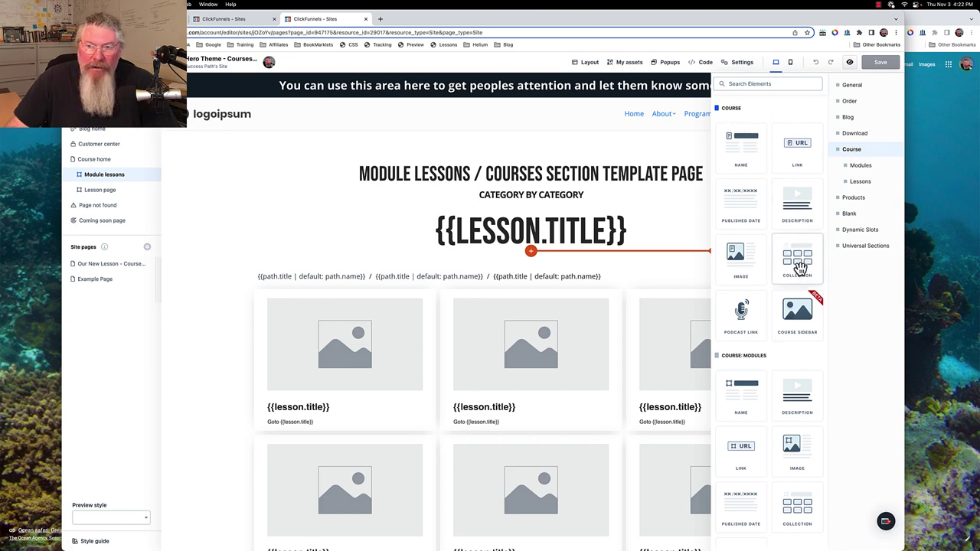
pyautogui.scroll(-3, 798, 267)
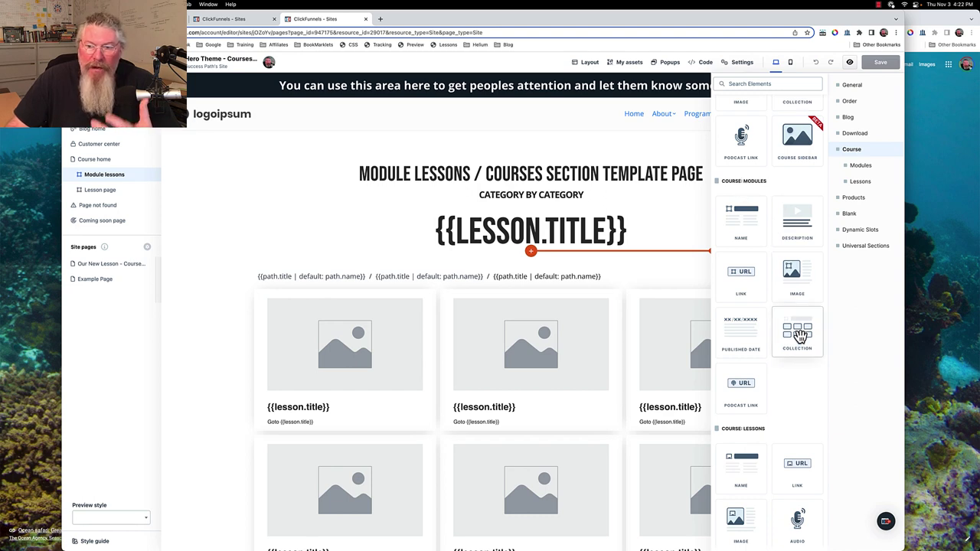
pyautogui.scroll(-5, 799, 335)
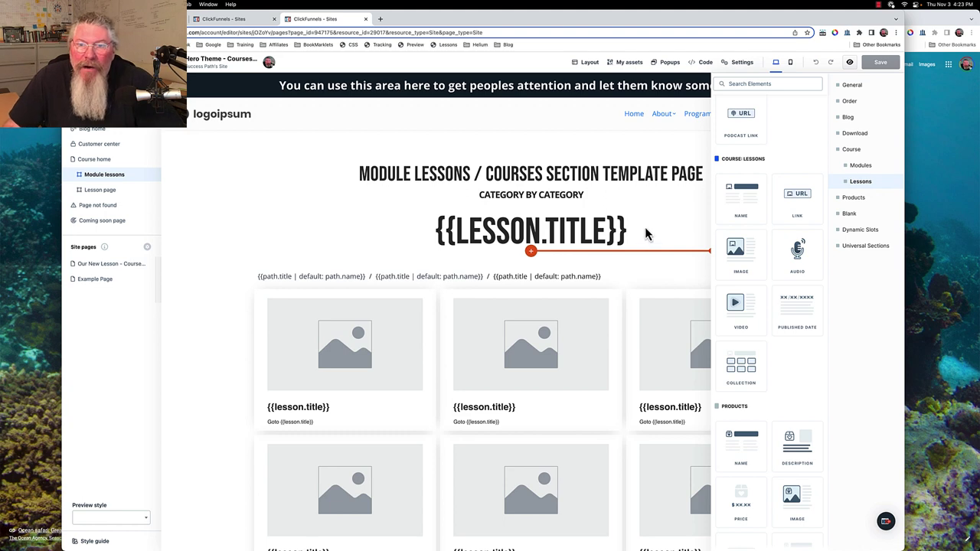
pyautogui.click(105, 180)
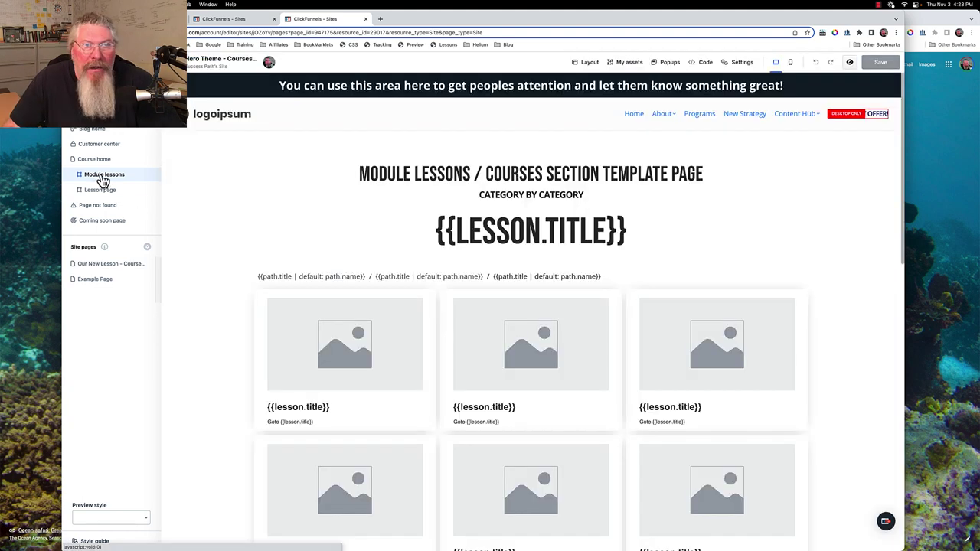
# Step: View the live Software Secrets module page, then open the Lessons module of the Funnelology course from the customer center
pyautogui.click(192, 58)
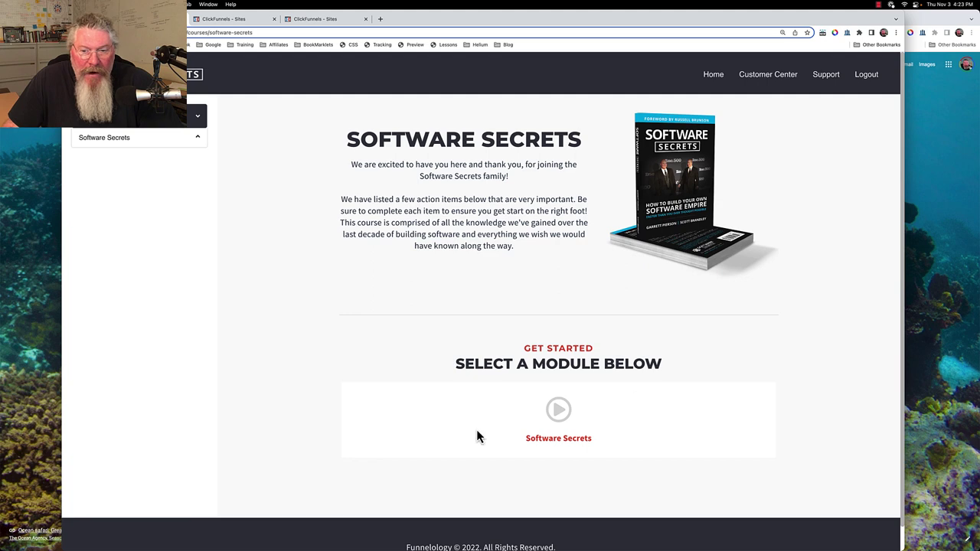
pyautogui.click(543, 444)
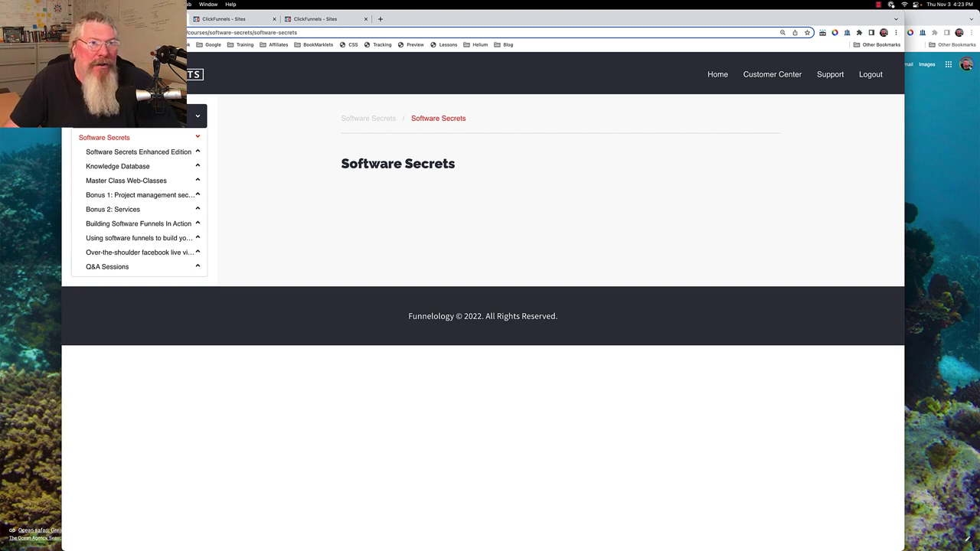
pyautogui.press('super+bracketleft')
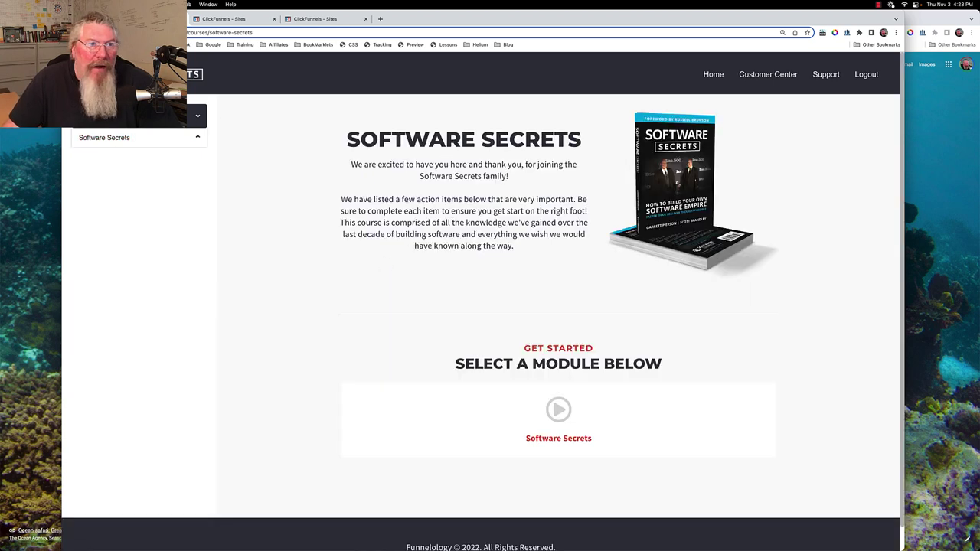
pyautogui.press('super+bracketleft')
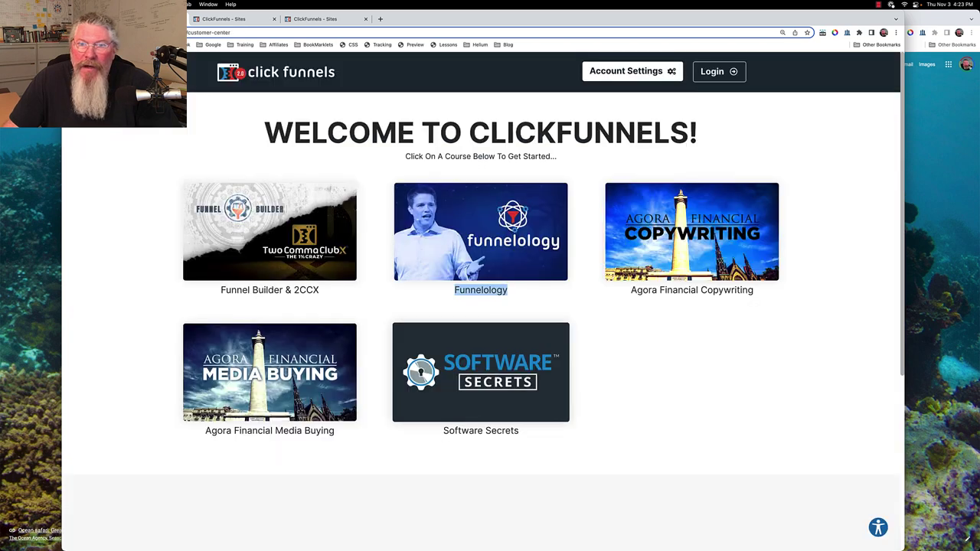
pyautogui.click(496, 222)
pyautogui.click(556, 412)
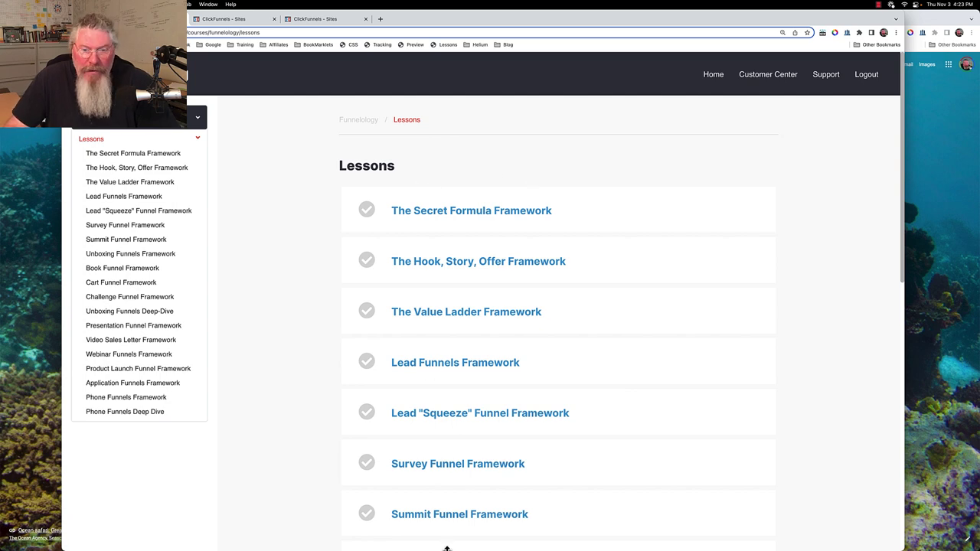
# Step: Return to the Module lessons template and check the {{lesson.title}} heading's font size in pixels in its element settings
pyautogui.click(324, 19)
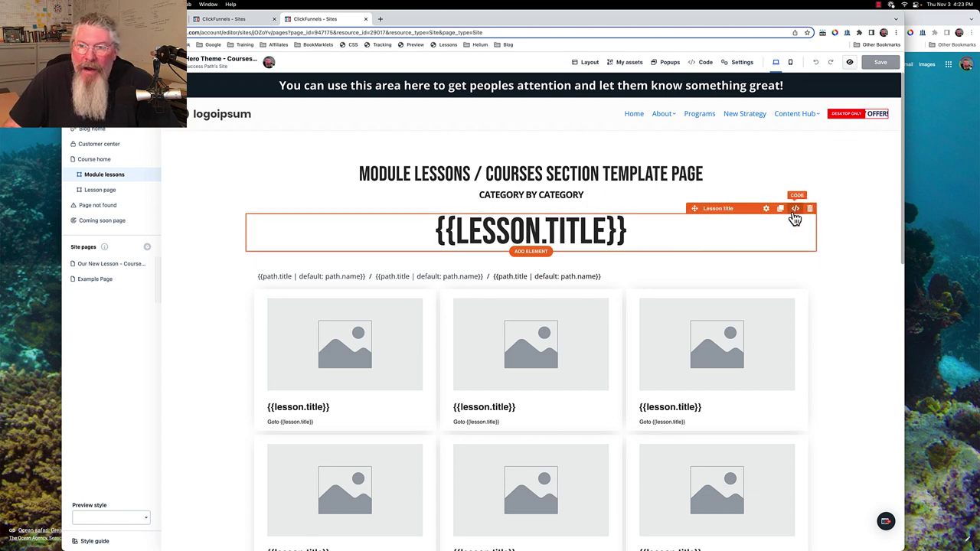
pyautogui.click(765, 209)
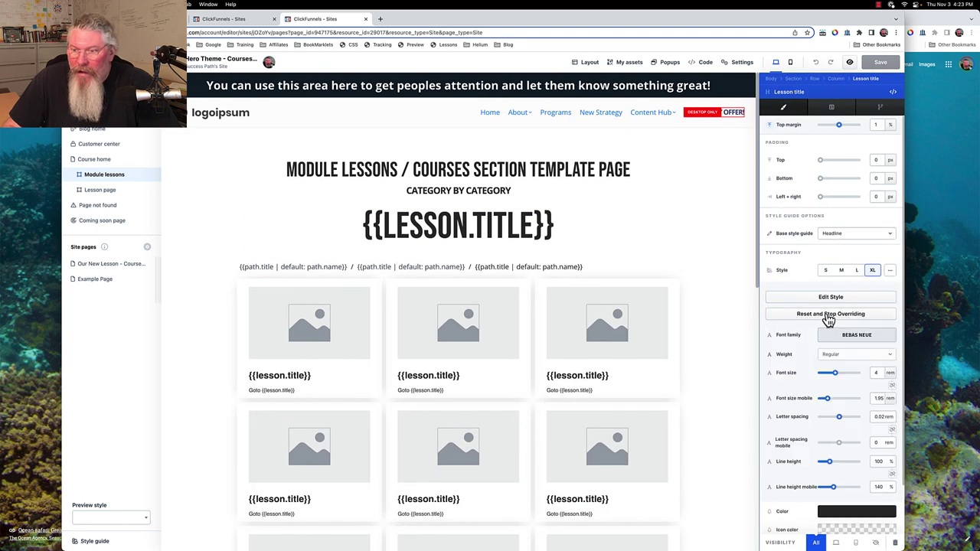
pyautogui.click(891, 373)
pyautogui.click(893, 366)
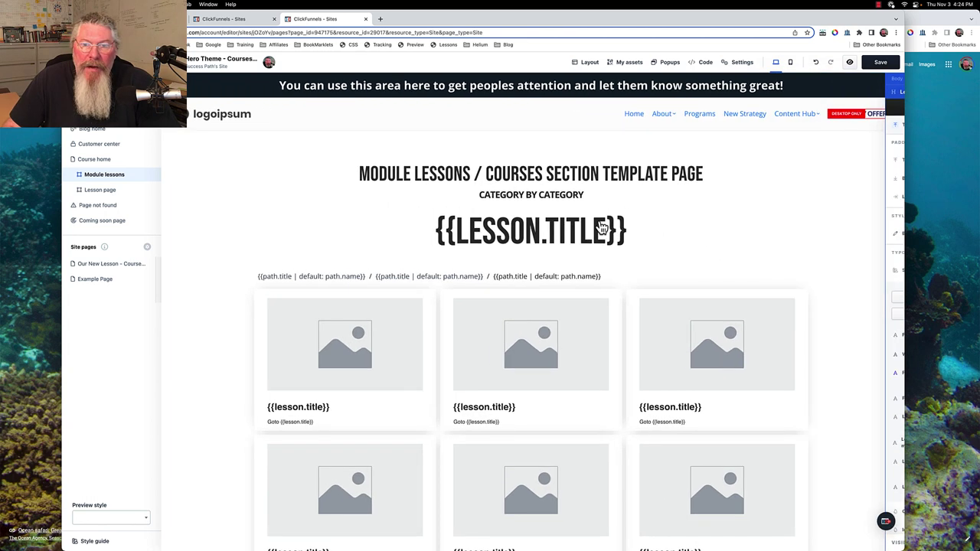
pyautogui.click(586, 223)
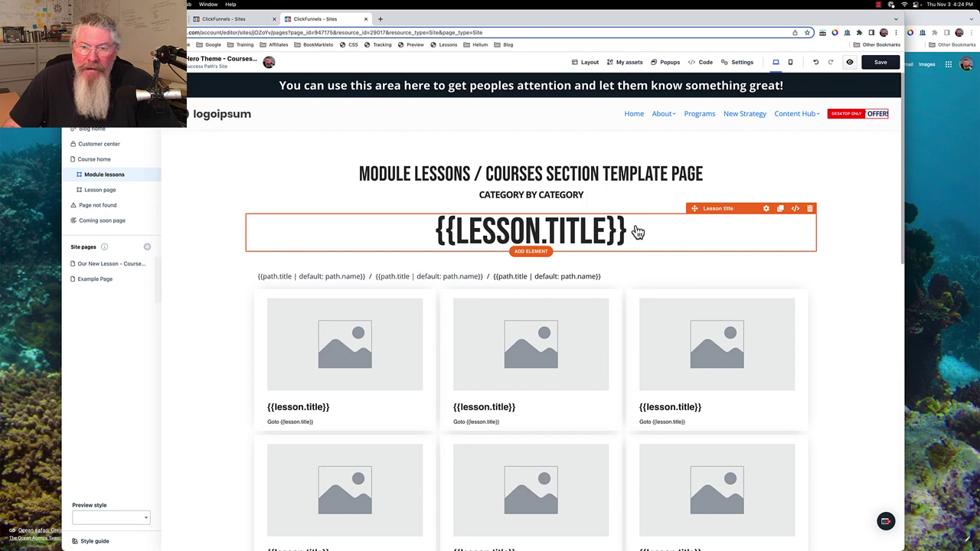
# Step: Add the Link element from the Course: Modules group directly below the {{lesson.title}} heading
pyautogui.click(530, 252)
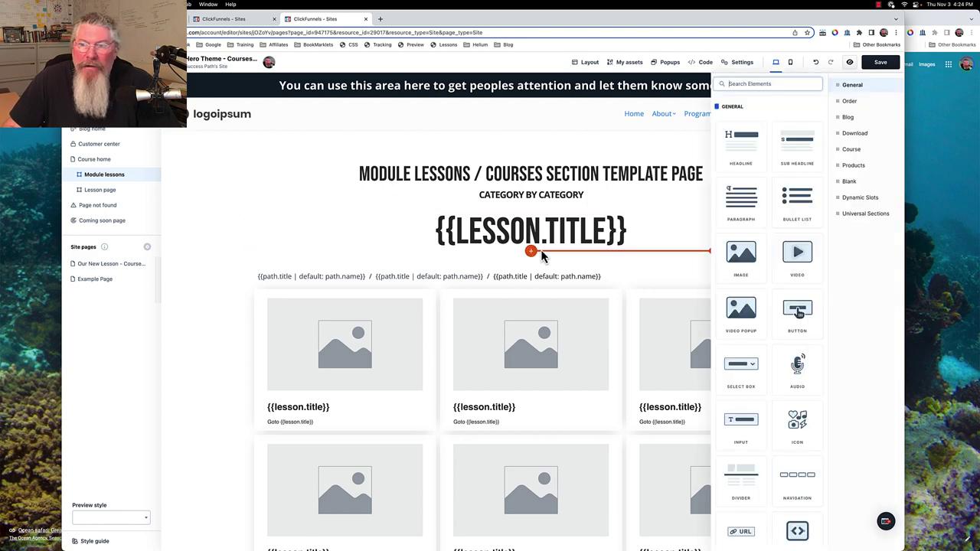
pyautogui.click(857, 156)
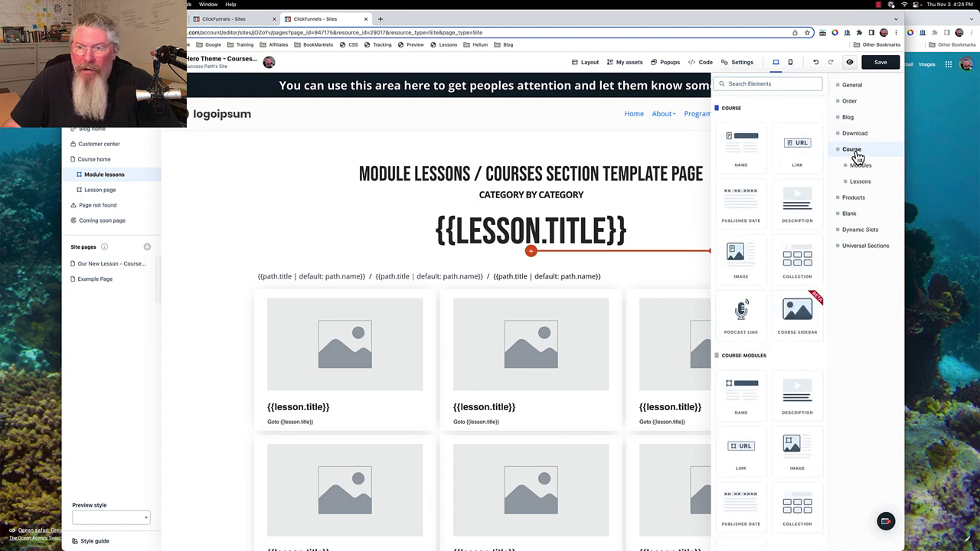
pyautogui.scroll(-3, 788, 253)
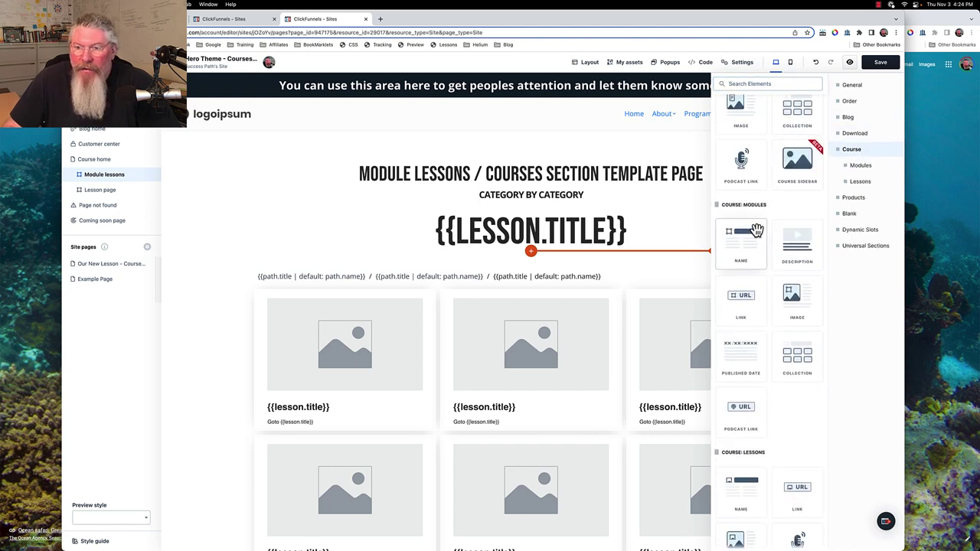
pyautogui.click(741, 301)
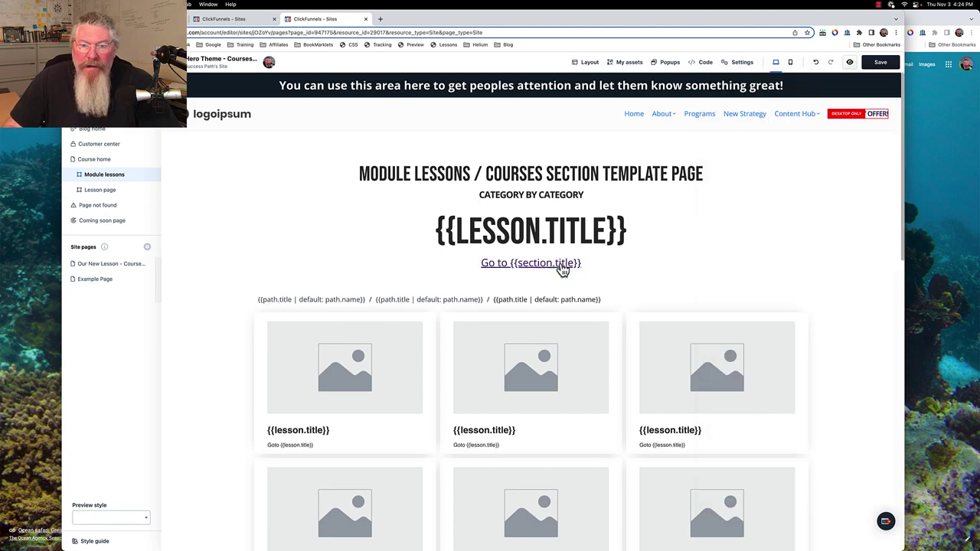
# Step: Override the module link's typography with a 72 px font size and shorten its link name to {{ section.title }}
pyautogui.click(766, 247)
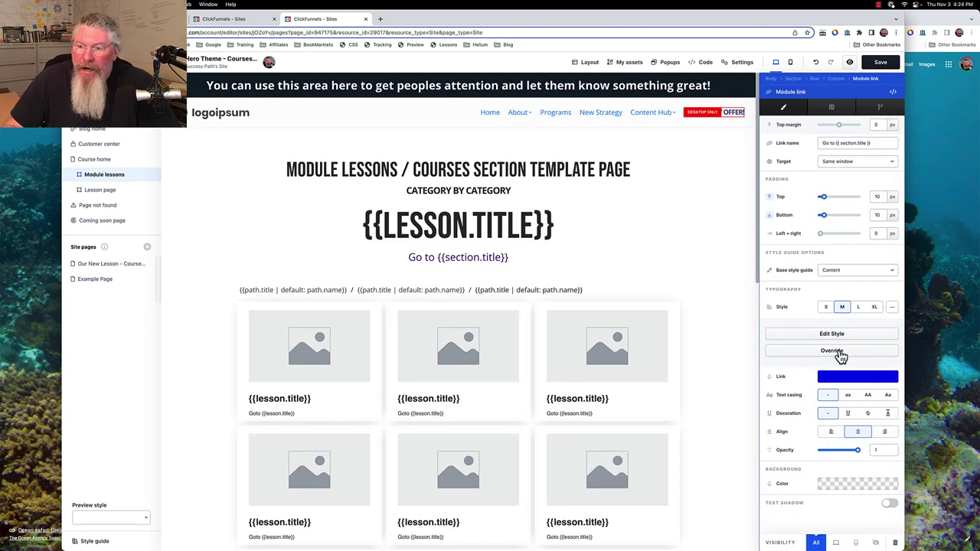
pyautogui.click(841, 356)
pyautogui.click(890, 410)
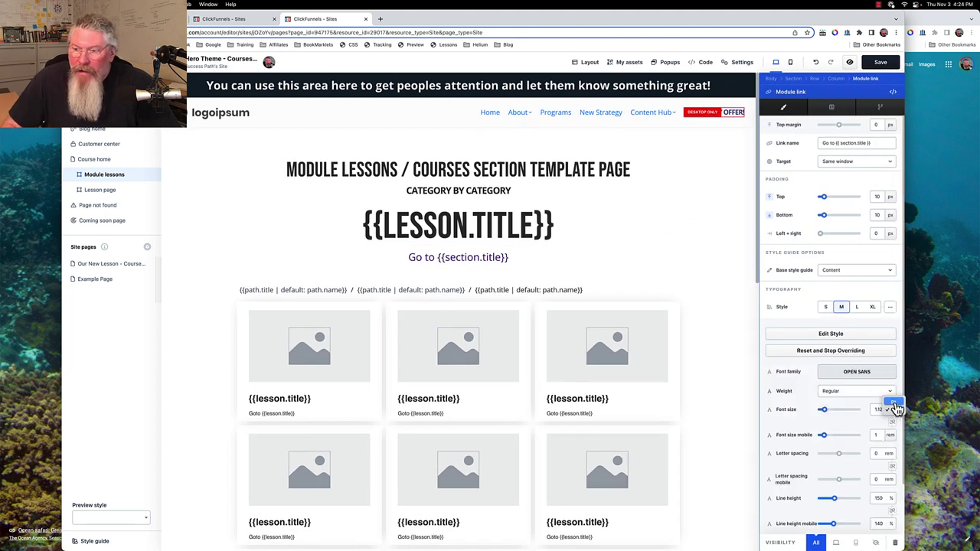
pyautogui.click(897, 408)
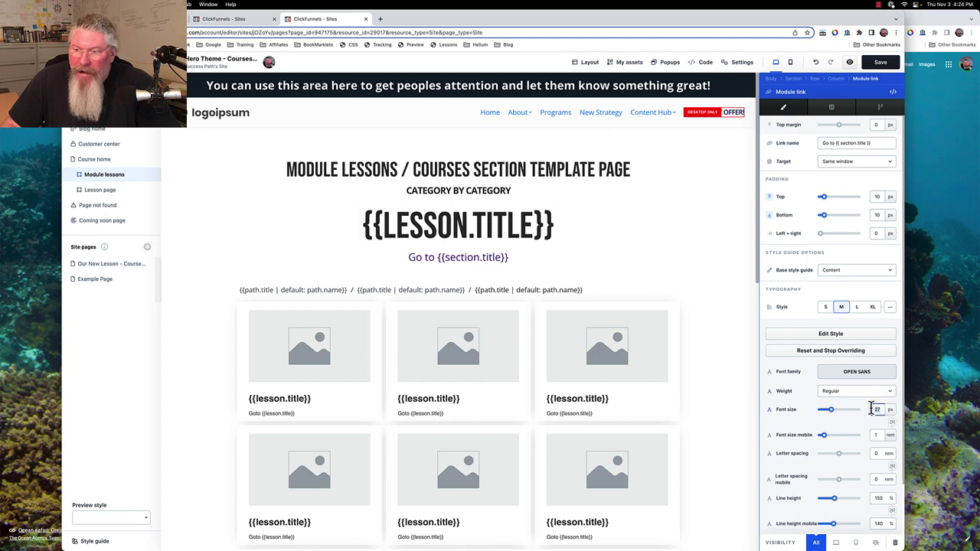
pyautogui.doubleClick(870, 410)
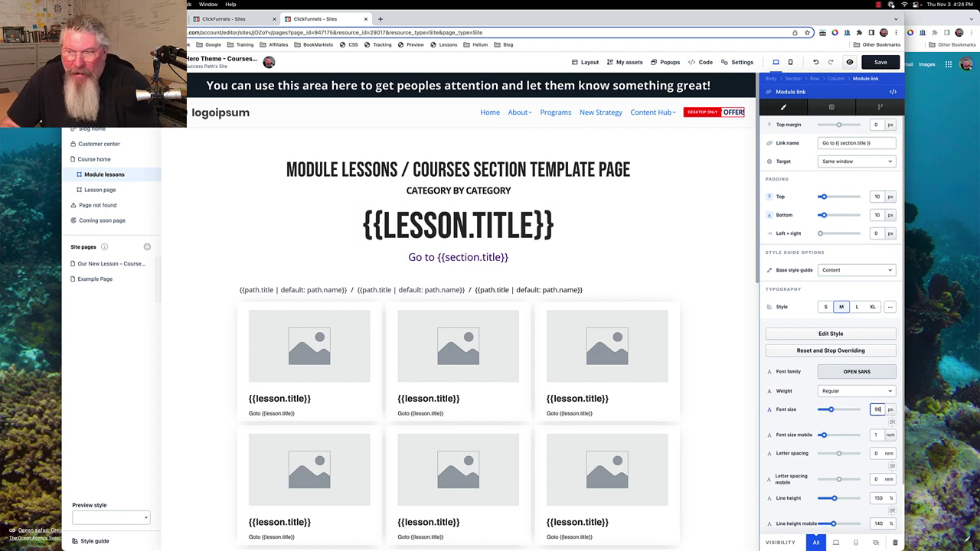
pyautogui.click(803, 428)
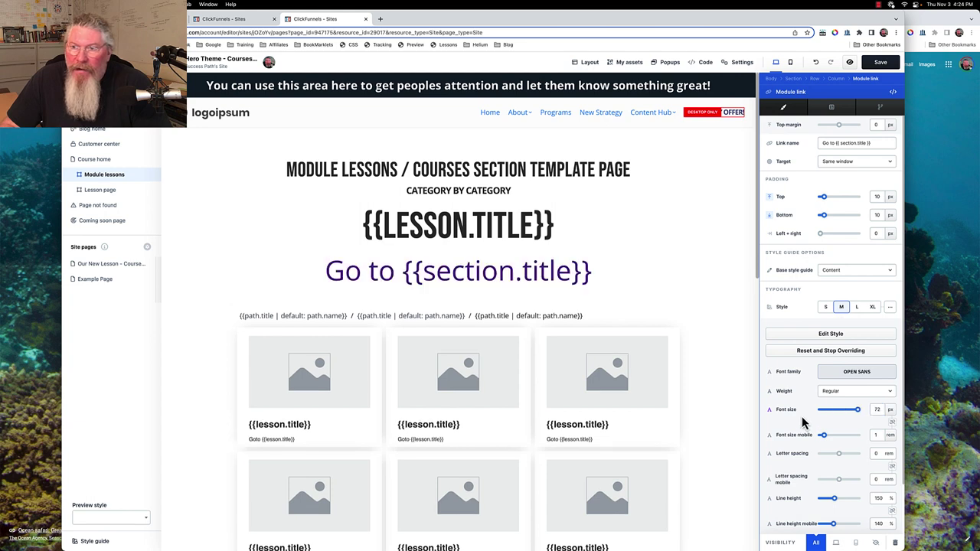
pyautogui.doubleClick(834, 145)
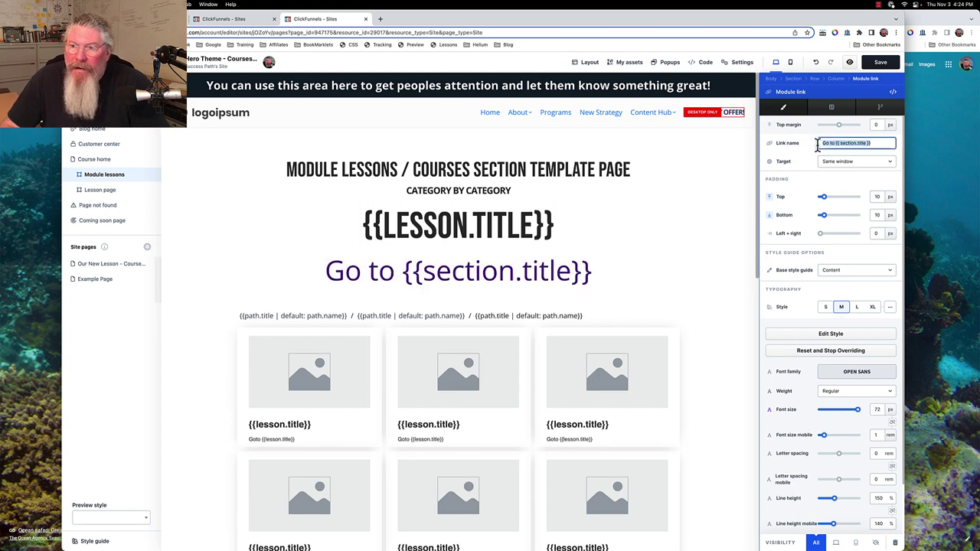
pyautogui.click(821, 144)
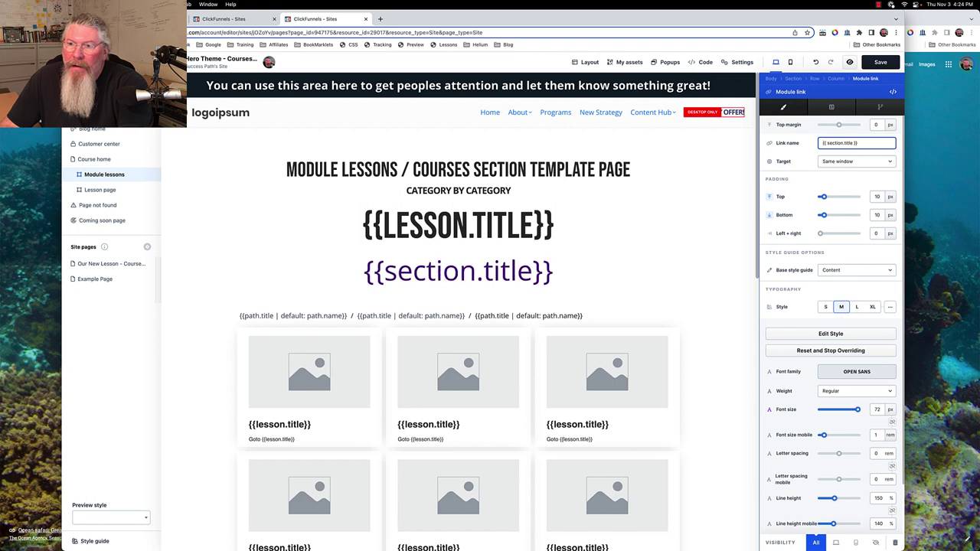
# Step: Set the module link's color to black (000000) and its font weight to Bold
pyautogui.scroll(-3, 843, 452)
pyautogui.click(845, 429)
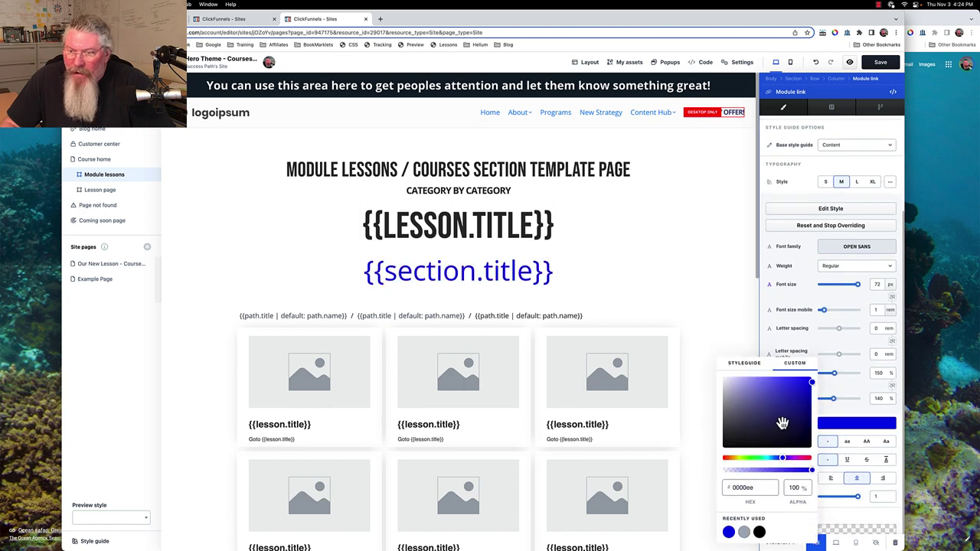
pyautogui.moveTo(784, 424); pyautogui.dragTo(784, 450)
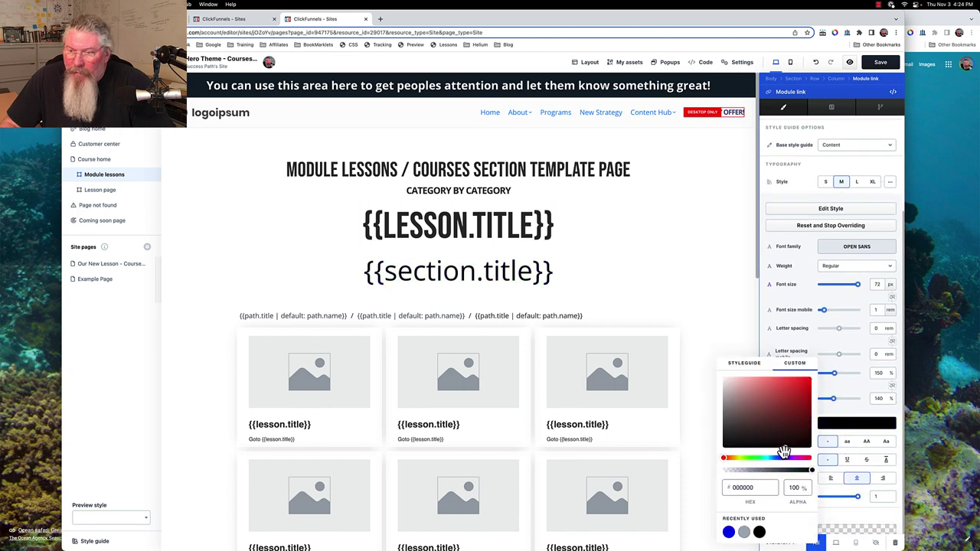
pyautogui.click(852, 267)
pyautogui.click(839, 291)
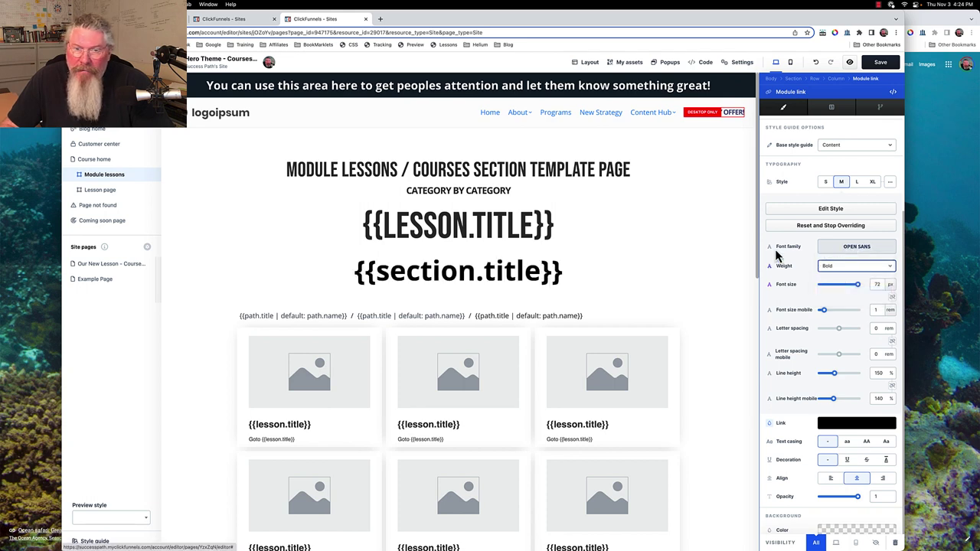
pyautogui.click(693, 260)
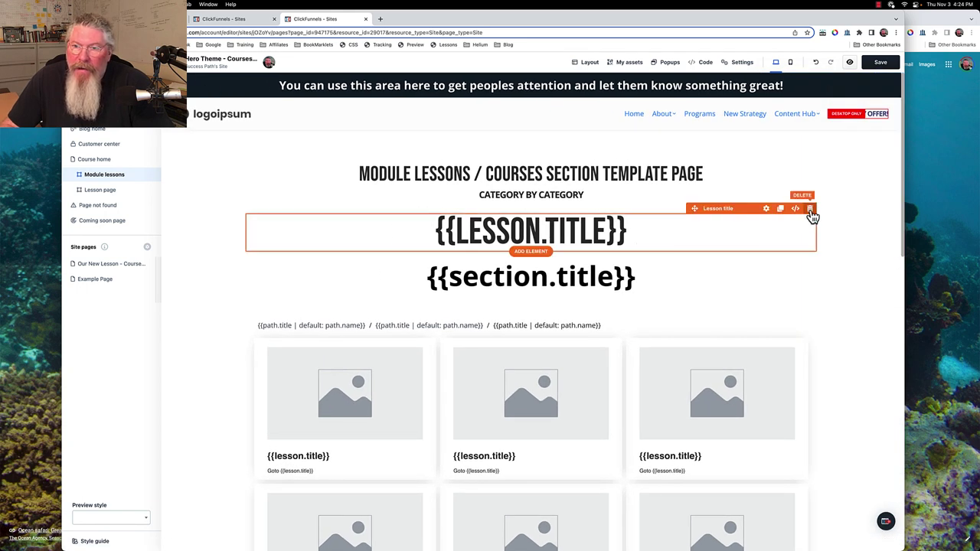
# Step: Delete the {{lesson.title}} heading above the {{section.title}} module link and save the Module lessons template
pyautogui.click(810, 209)
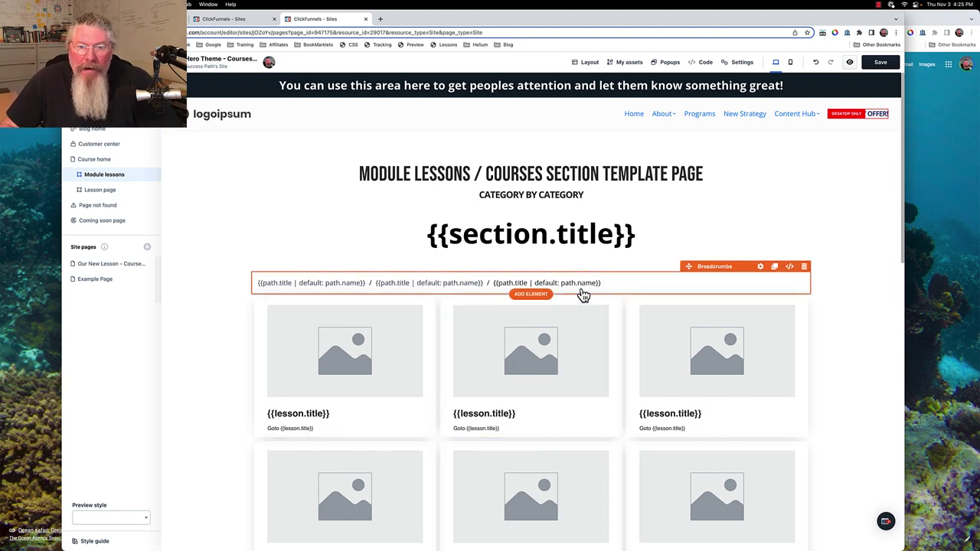
pyautogui.scroll(-10, 683, 412)
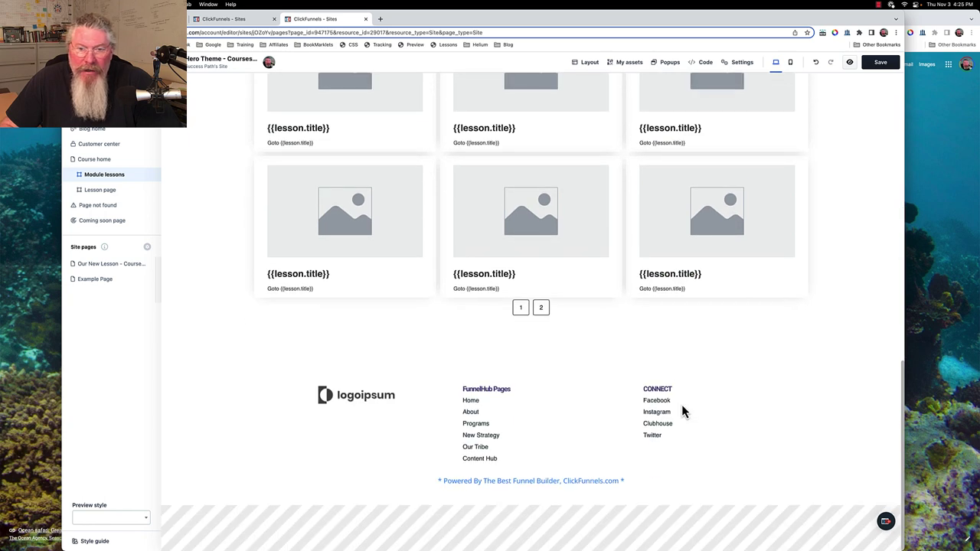
pyautogui.scroll(10, 681, 407)
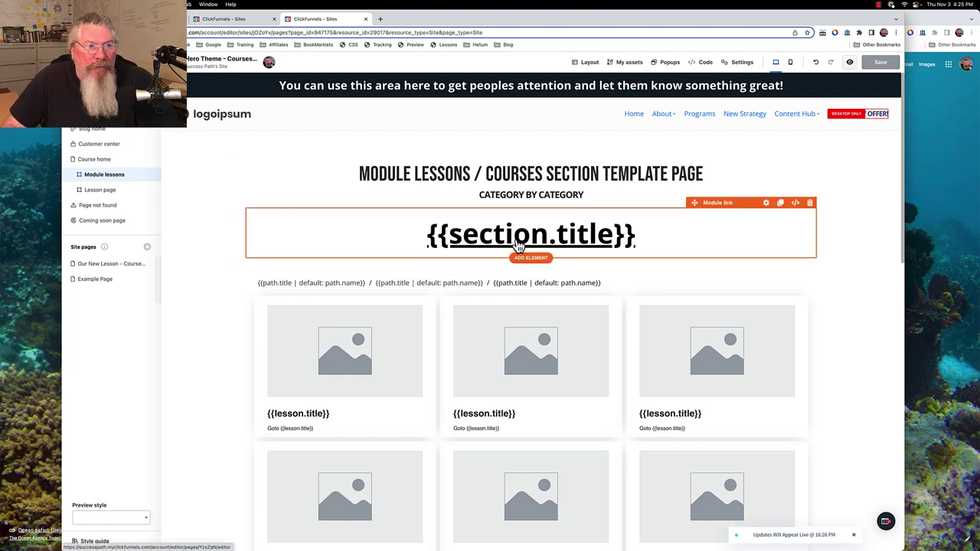
# Step: Open the Lesson page template and look over its breadcrumbs, lesson title, video, call to action and dynamic content section
pyautogui.click(99, 196)
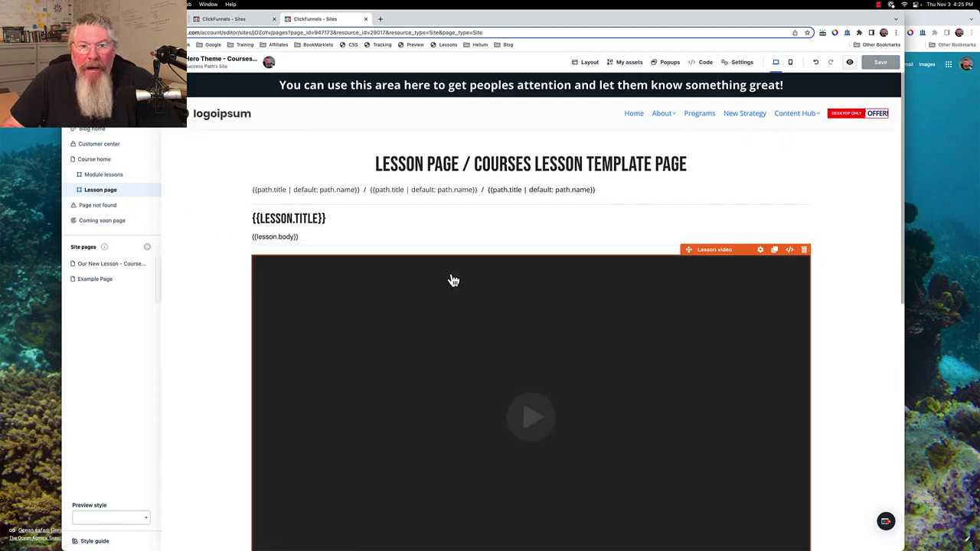
pyautogui.scroll(-3, 452, 278)
pyautogui.scroll(-3, 452, 280)
pyautogui.scroll(4, 452, 277)
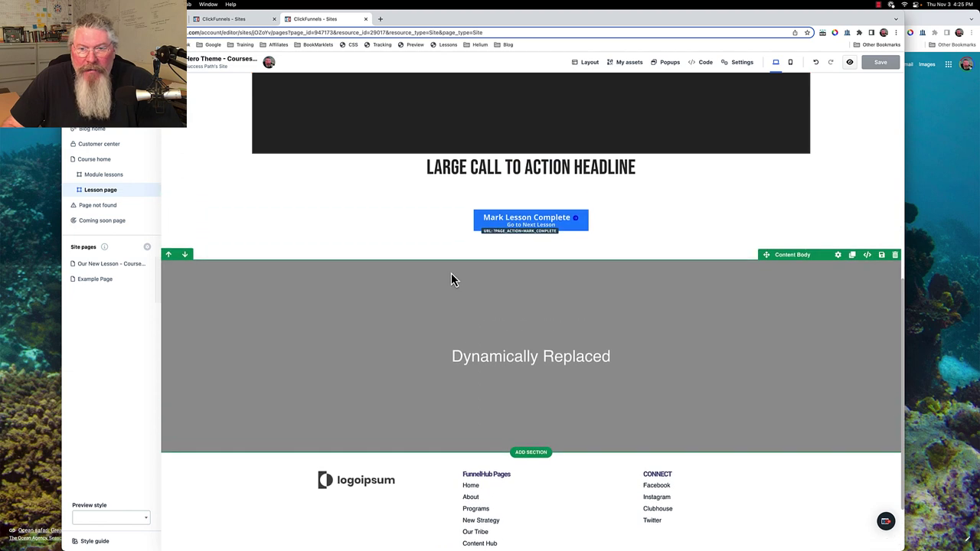
pyautogui.scroll(5, 459, 261)
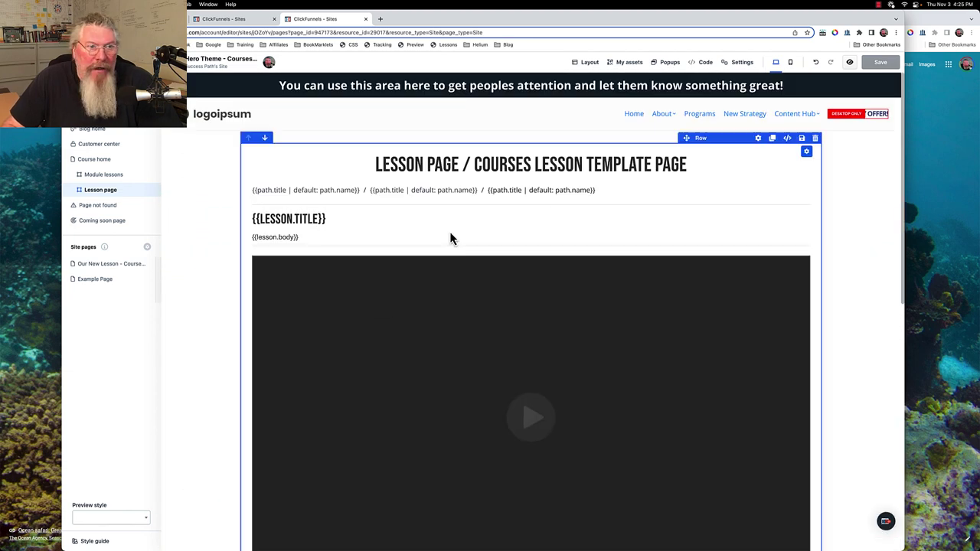
# Step: Compare the Module lessons template with the live Funnelology course home and its Lessons module page, returning to the editor
pyautogui.click(105, 177)
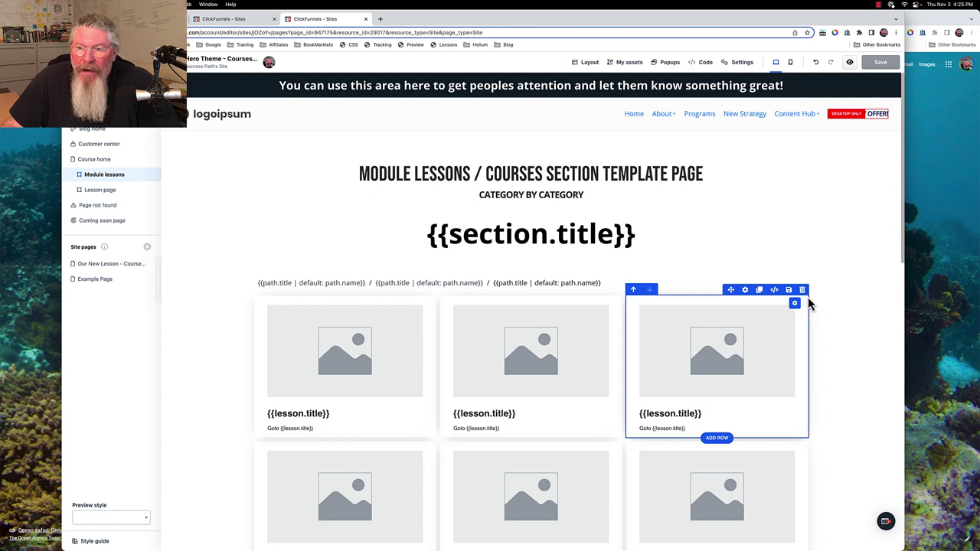
pyautogui.click(229, 19)
pyautogui.click(445, 45)
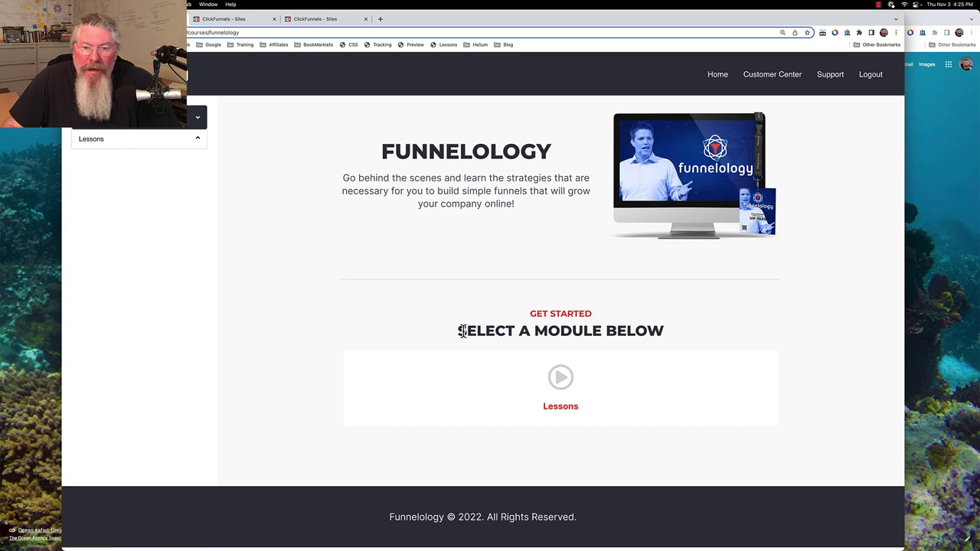
pyautogui.moveTo(461, 330); pyautogui.dragTo(651, 329)
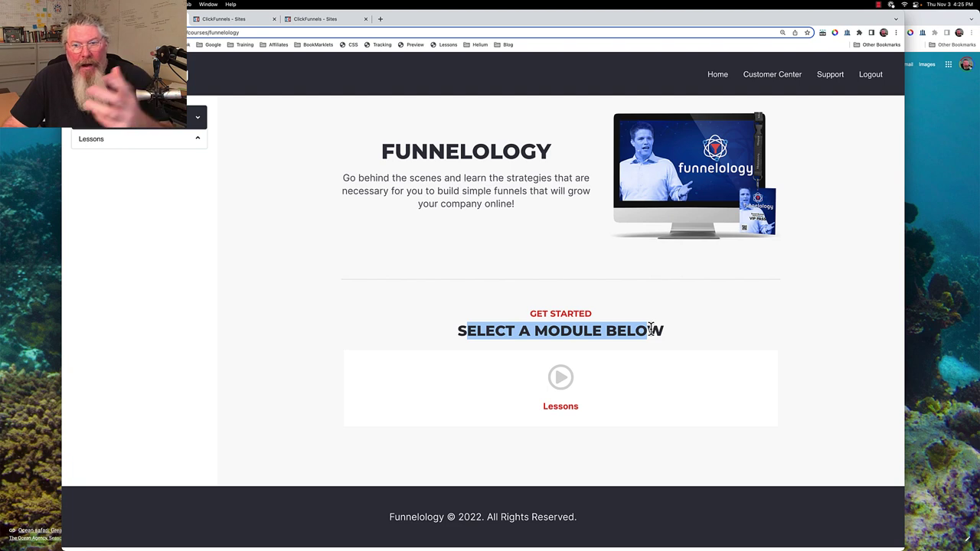
pyautogui.click(568, 412)
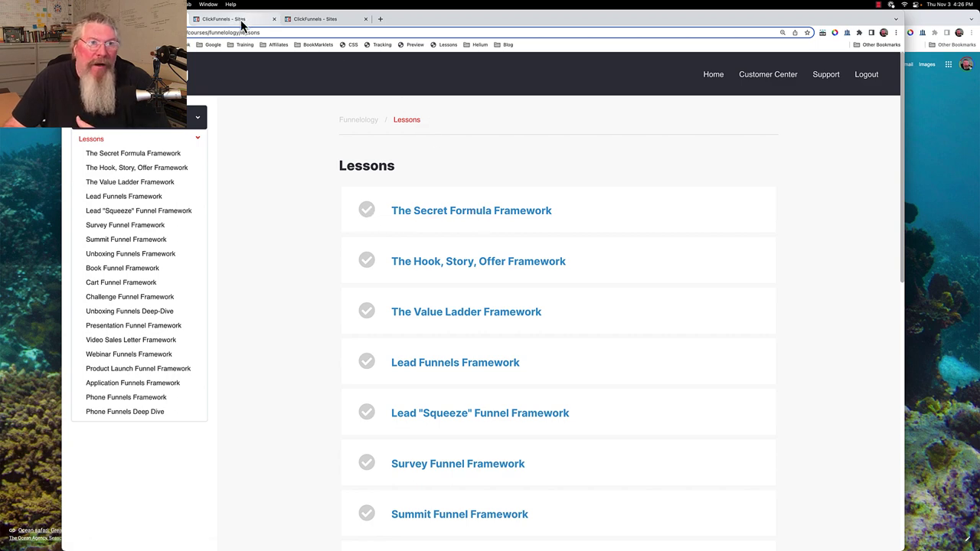
pyautogui.click(307, 19)
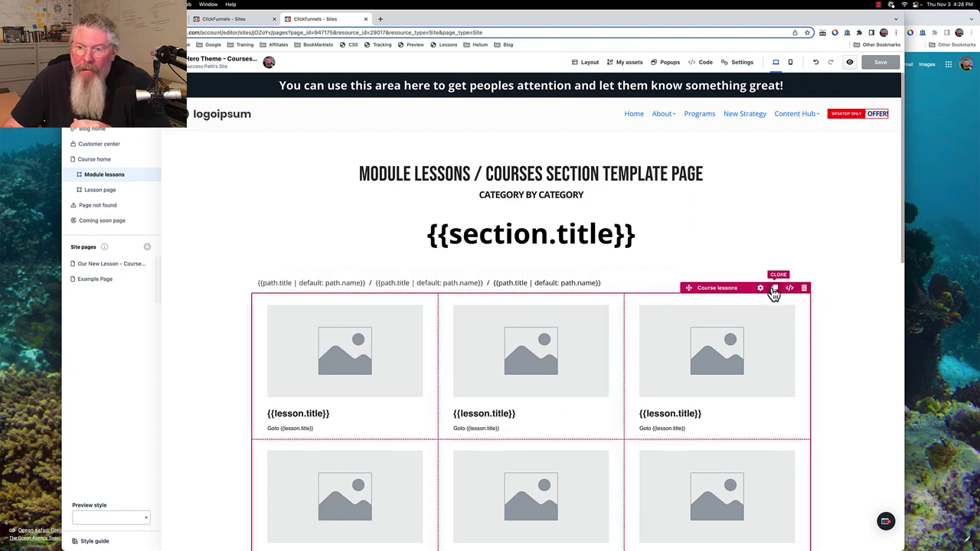
# Step: Set the Course lessons collection on the Module lessons template to 1 item per row
pyautogui.click(764, 294)
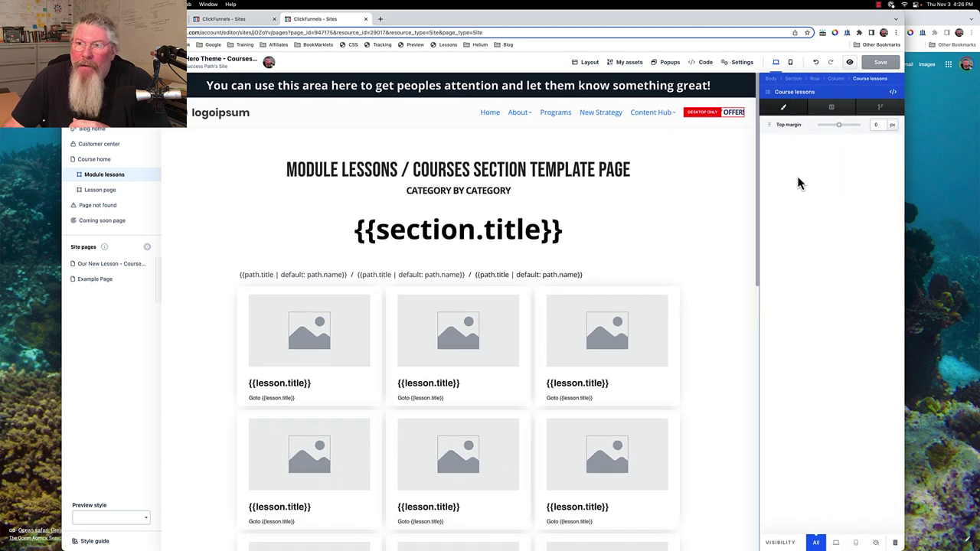
pyautogui.click(826, 111)
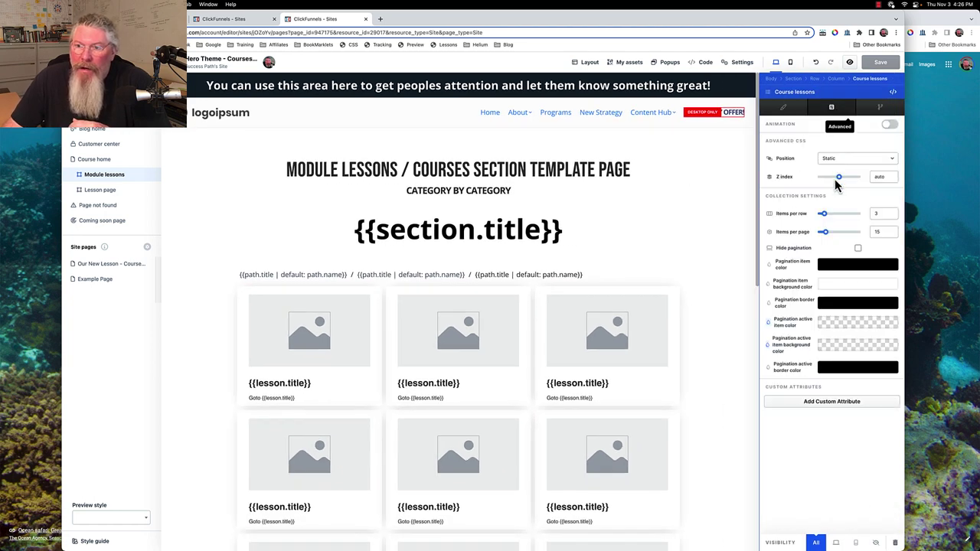
pyautogui.moveTo(821, 219); pyautogui.dragTo(809, 219)
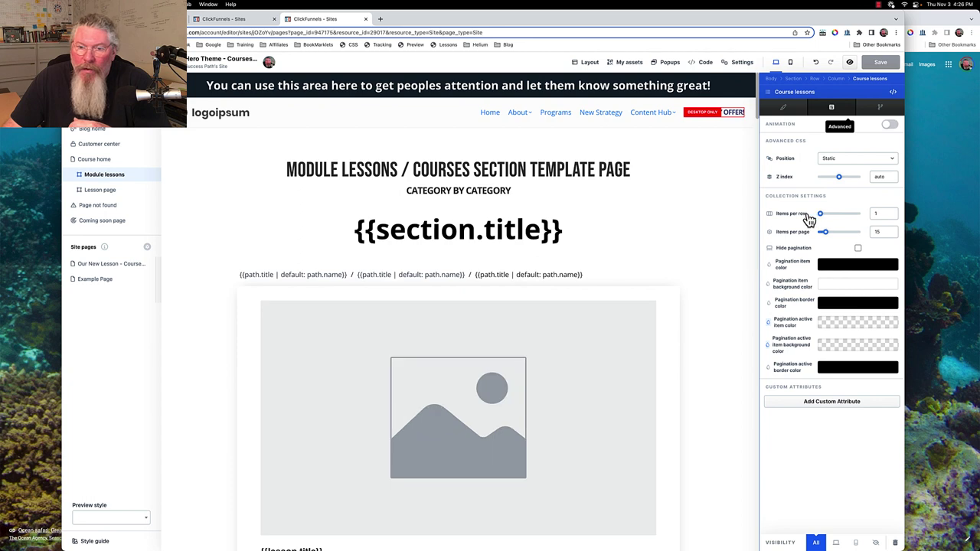
pyautogui.click(644, 298)
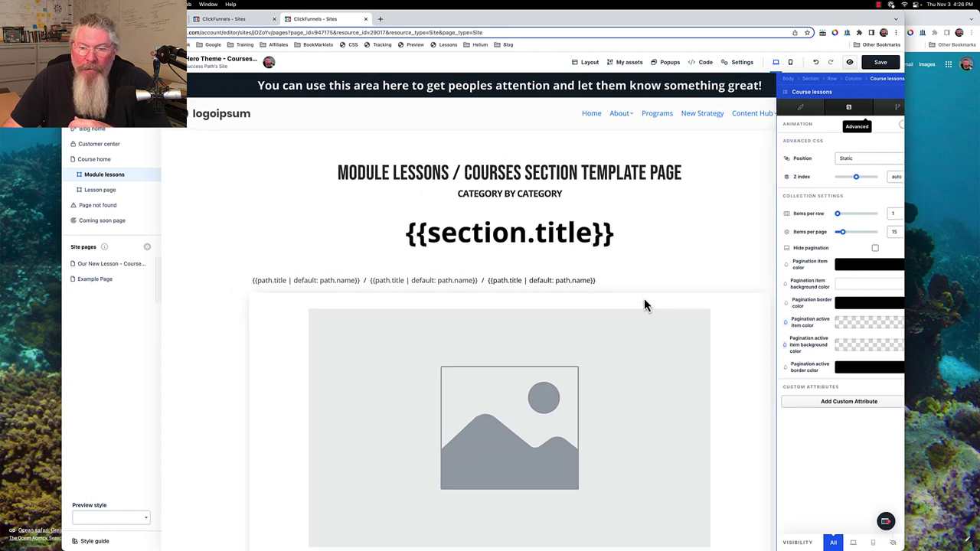
# Step: Add a two-column row beneath the first lesson row and move the lesson image into its first column
pyautogui.scroll(-5, 750, 306)
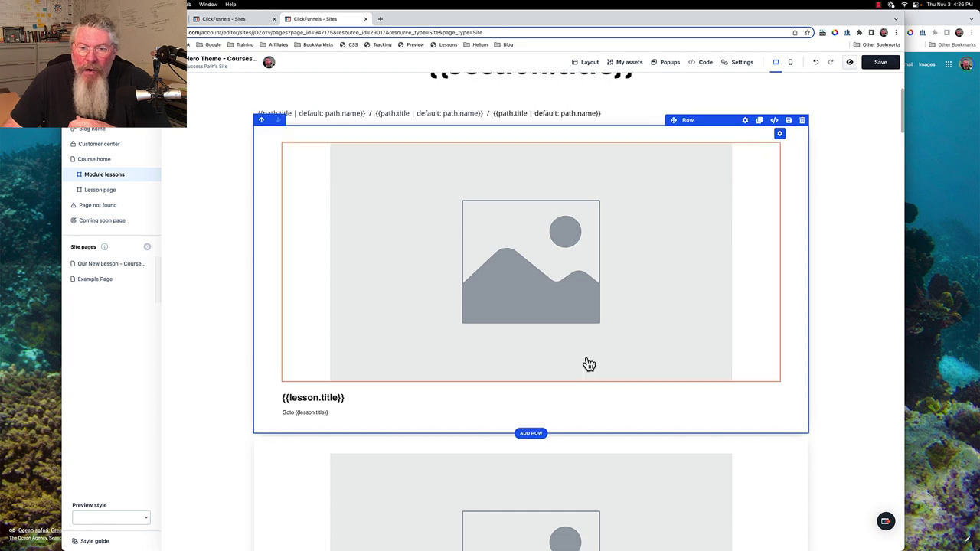
pyautogui.click(532, 434)
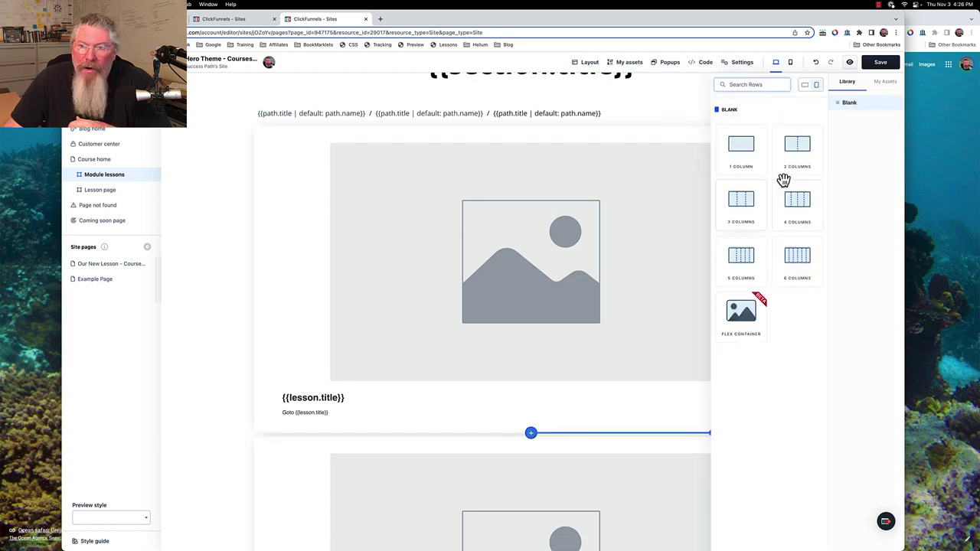
pyautogui.click(797, 146)
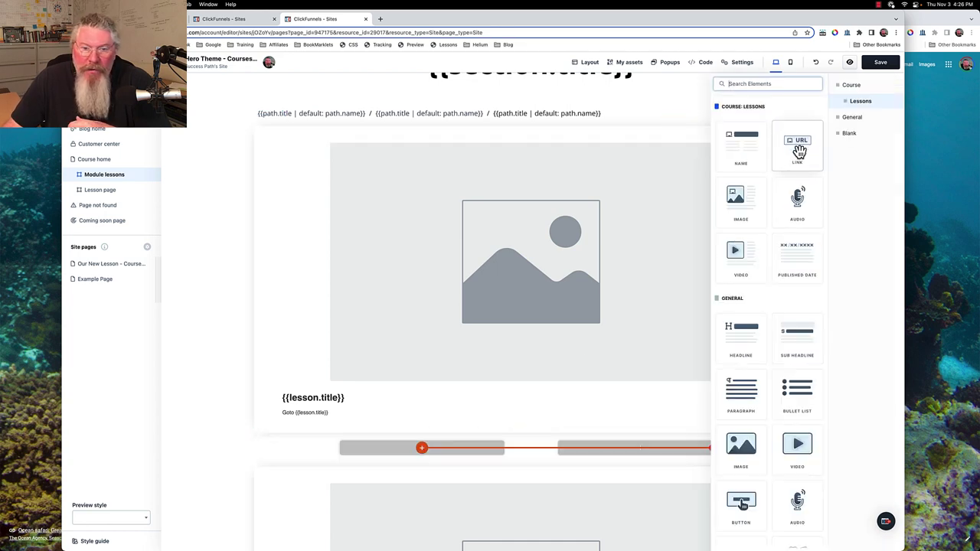
pyautogui.click(480, 414)
pyautogui.moveTo(474, 326); pyautogui.dragTo(411, 459)
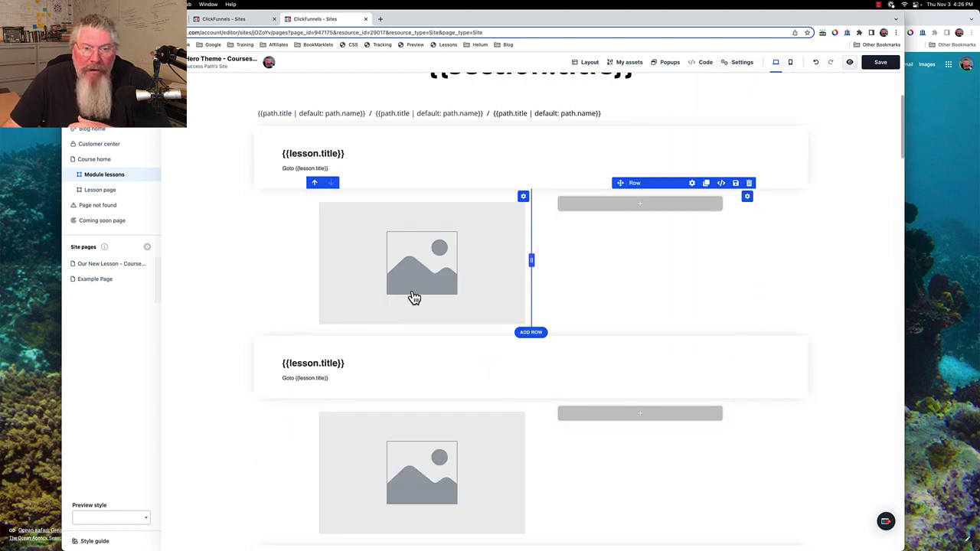
# Step: Move the lesson title and the Goto link into the second column beside the image, and delete the emptied original row
pyautogui.moveTo(328, 160); pyautogui.dragTo(623, 210)
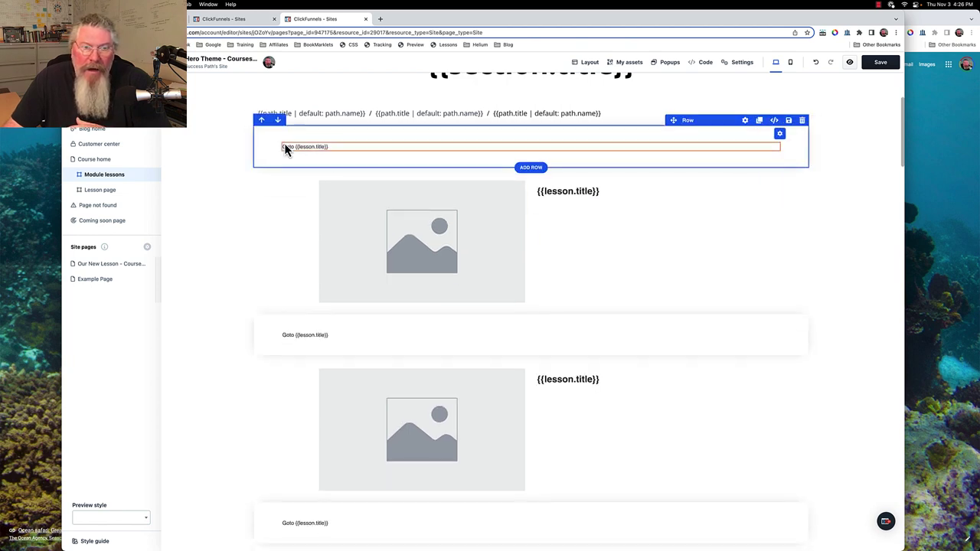
pyautogui.moveTo(286, 151); pyautogui.dragTo(567, 196)
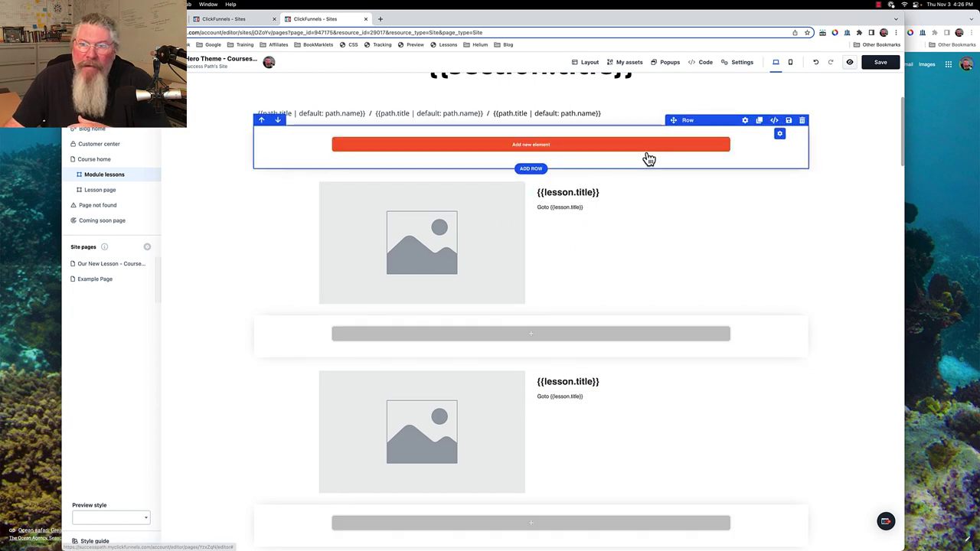
pyautogui.click(789, 146)
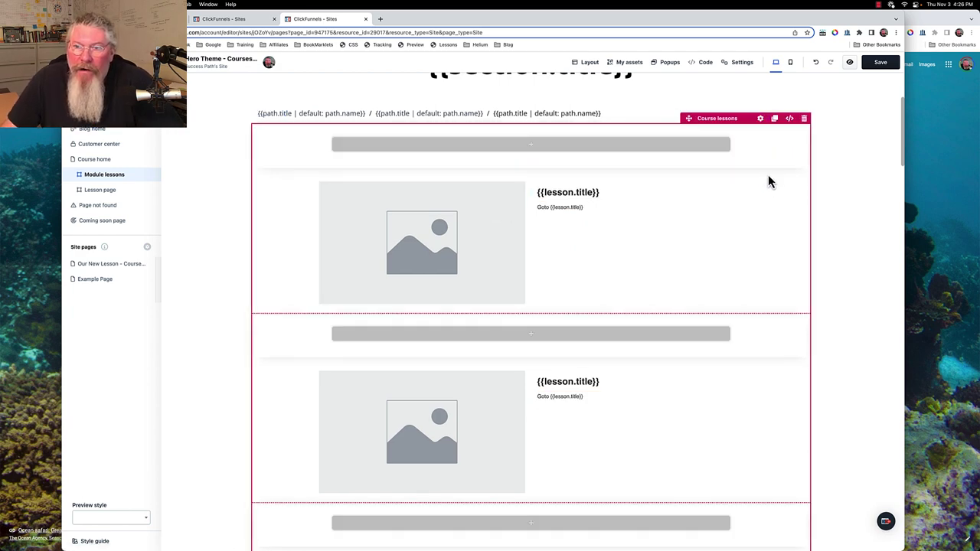
pyautogui.click(802, 121)
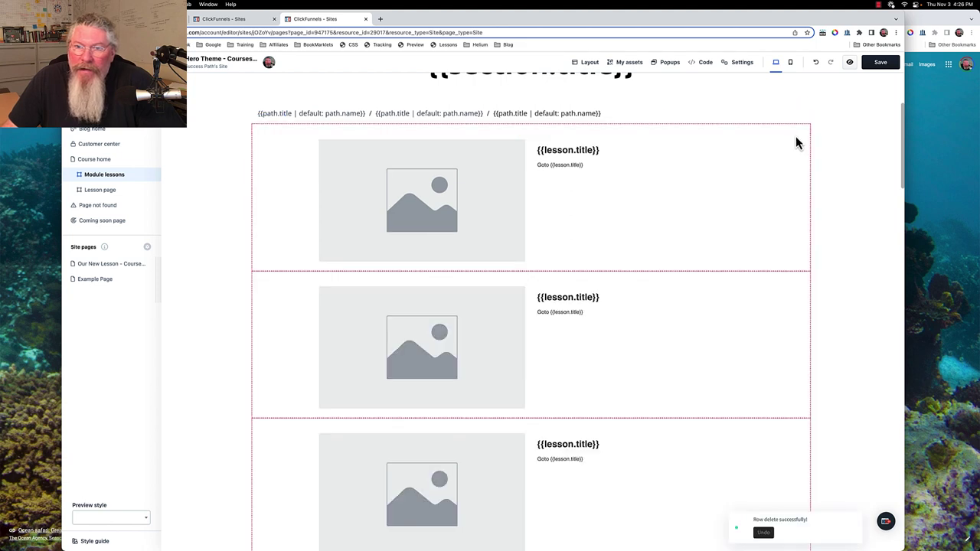
# Step: Narrow the image column of the lesson row and set the row's width to 80%
pyautogui.click(544, 177)
pyautogui.moveTo(532, 197); pyautogui.dragTo(445, 206)
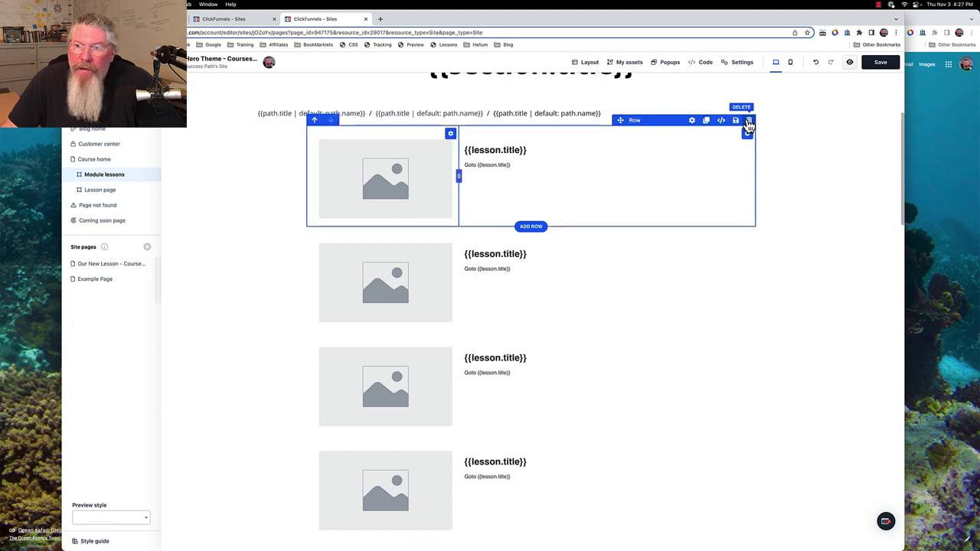
pyautogui.click(693, 126)
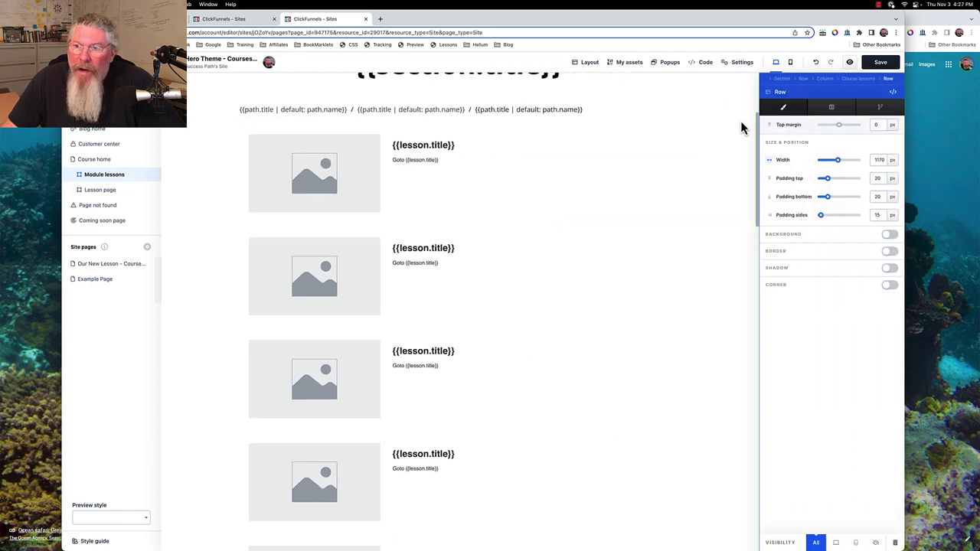
pyautogui.click(894, 162)
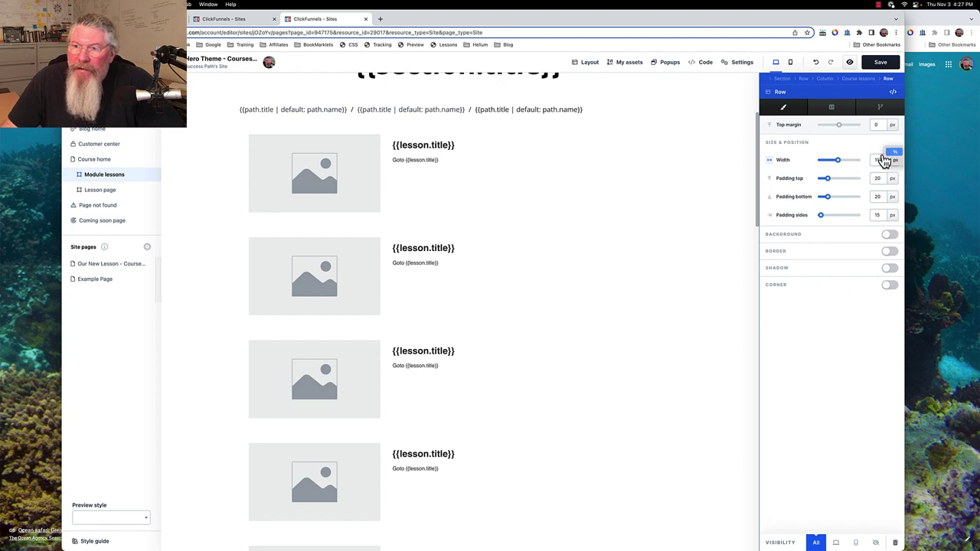
pyautogui.click(884, 158)
pyautogui.moveTo(857, 163); pyautogui.dragTo(852, 163)
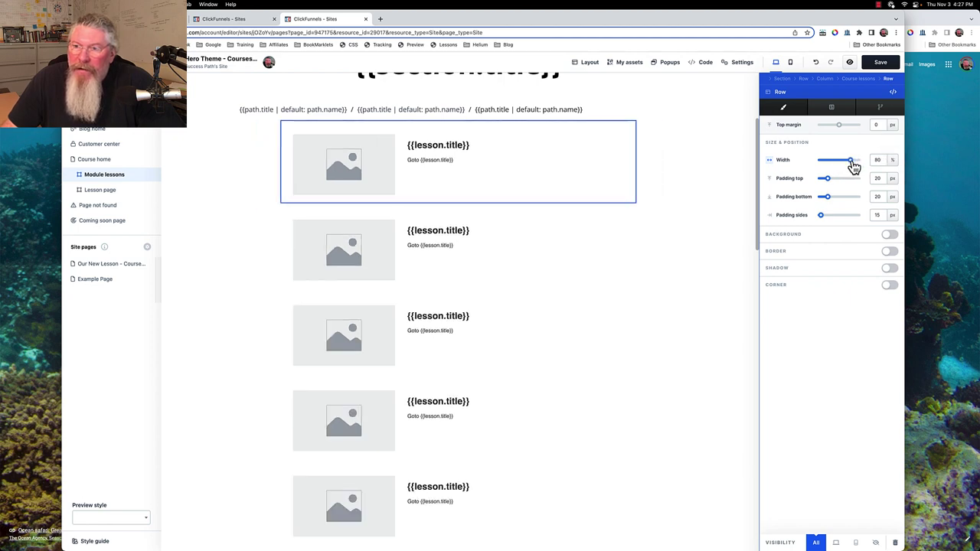
pyautogui.click(634, 187)
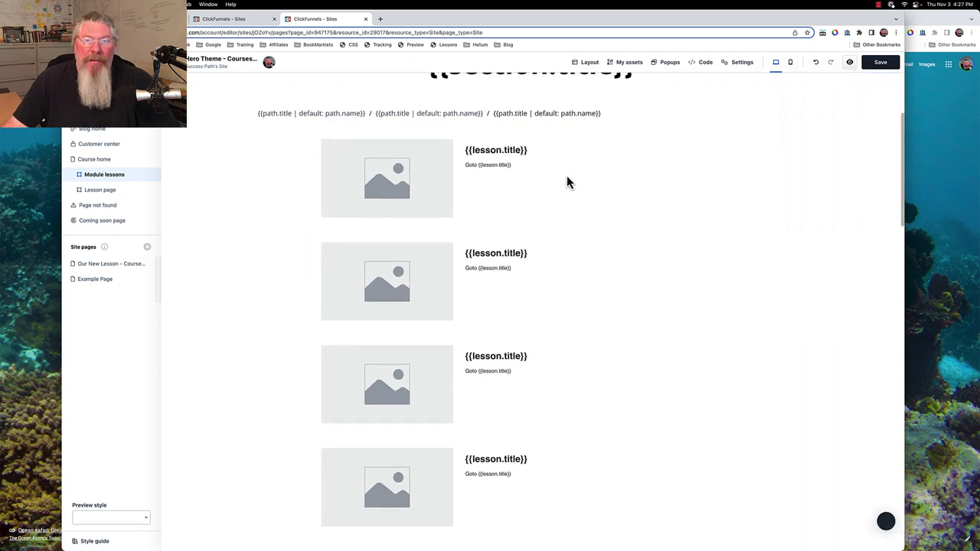
# Step: Give the lesson row an outset shadow with a blur of 11 px and a spread of 0 px
pyautogui.click(690, 121)
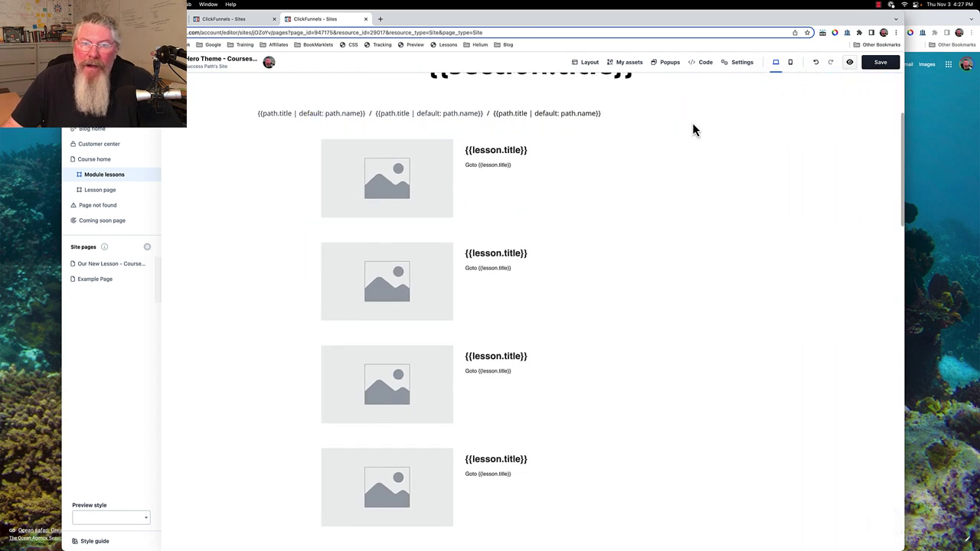
pyautogui.click(891, 269)
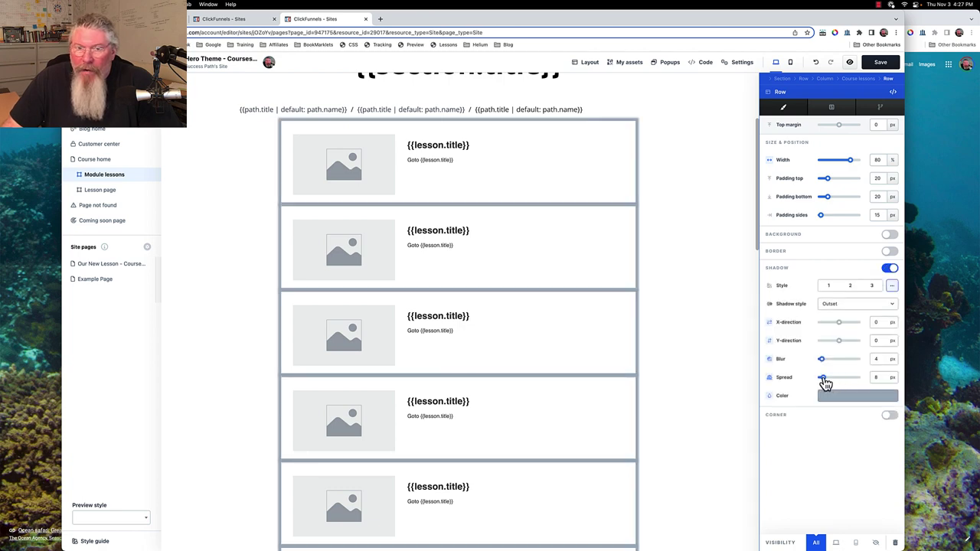
pyautogui.moveTo(824, 380)
pyautogui.mouseDown()
pyautogui.moveTo(803, 383)
pyautogui.moveTo(826, 365)
pyautogui.mouseUp()
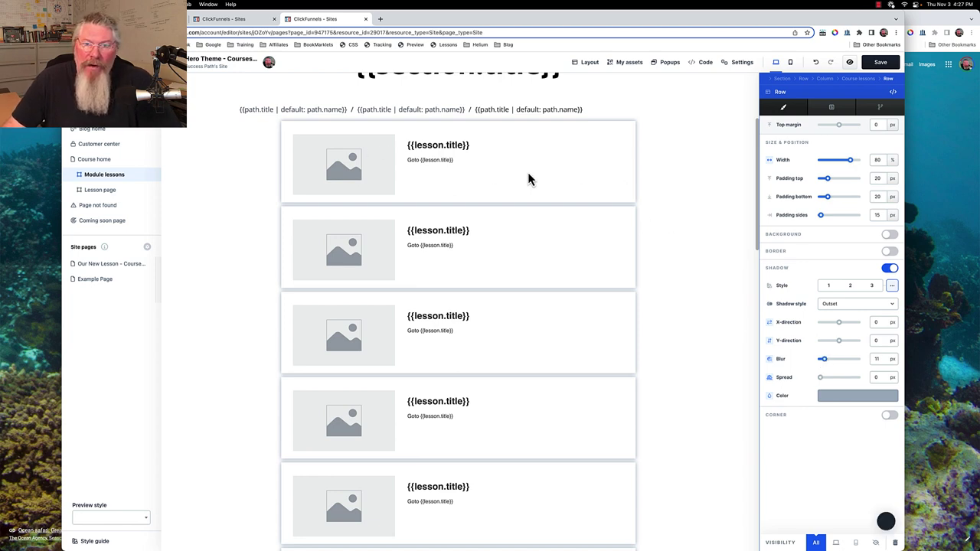
pyautogui.press('Escape')
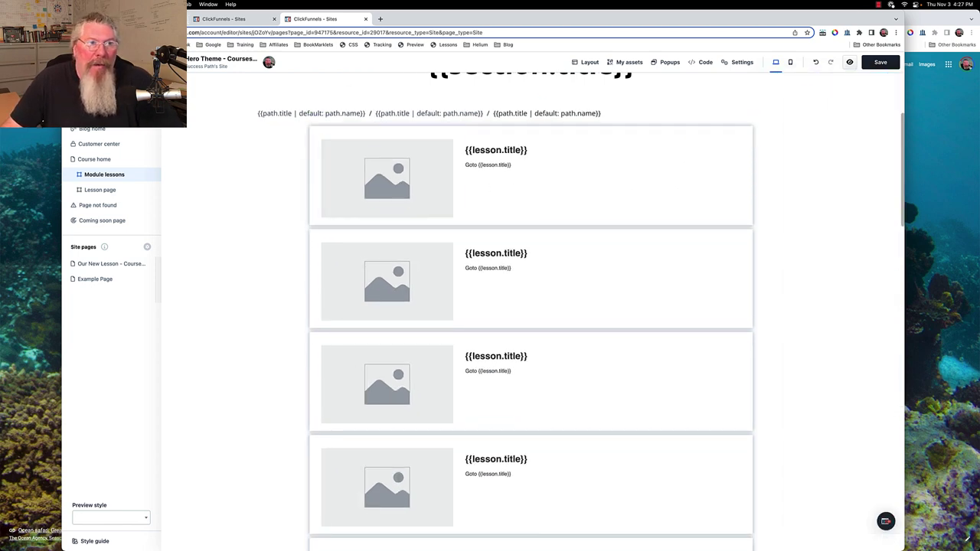
# Step: Compare the lesson rows with the live Funnelology Lessons page and review the lesson elements available for the text column
pyautogui.hotkey('ctrl', 'shift', 'Tab')
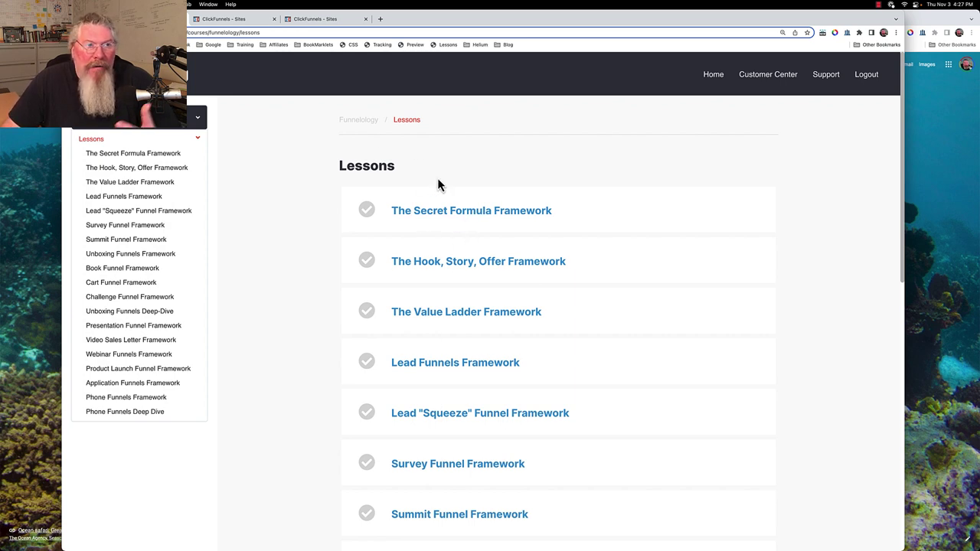
pyautogui.click(330, 25)
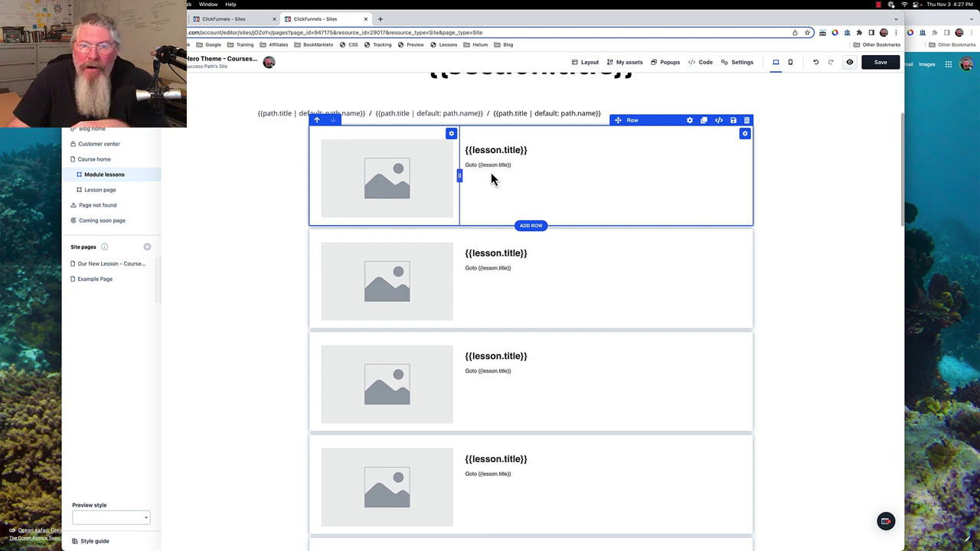
pyautogui.click(602, 170)
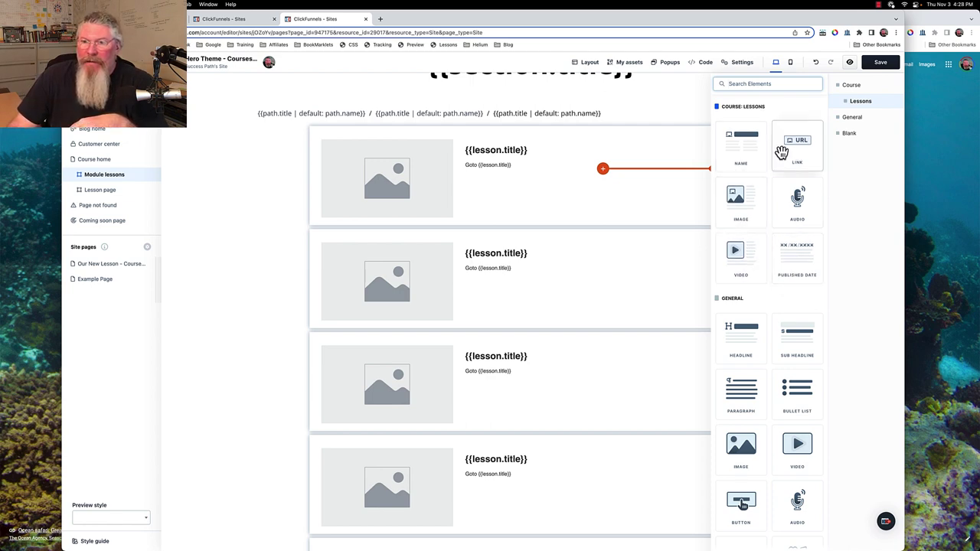
pyautogui.click(607, 223)
pyautogui.scroll(4, 607, 218)
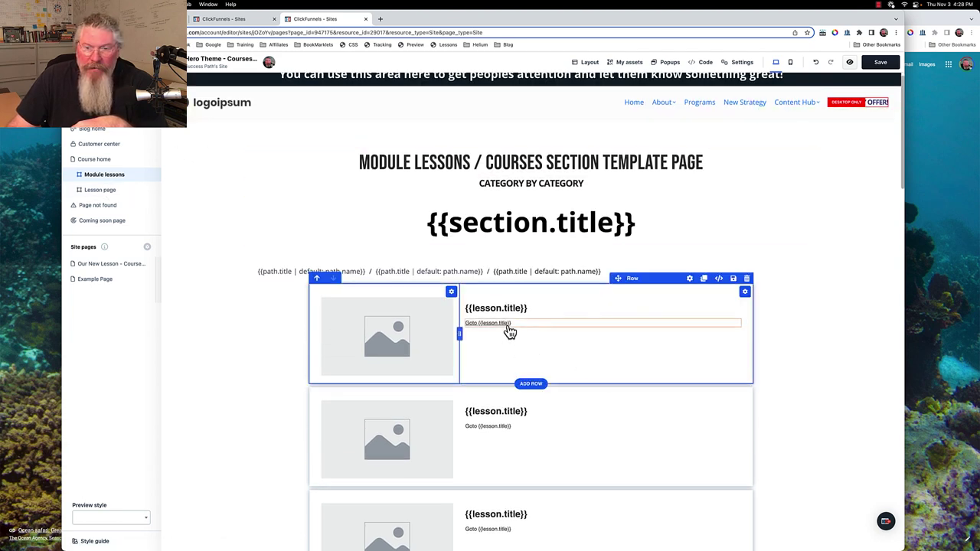
pyautogui.click(592, 327)
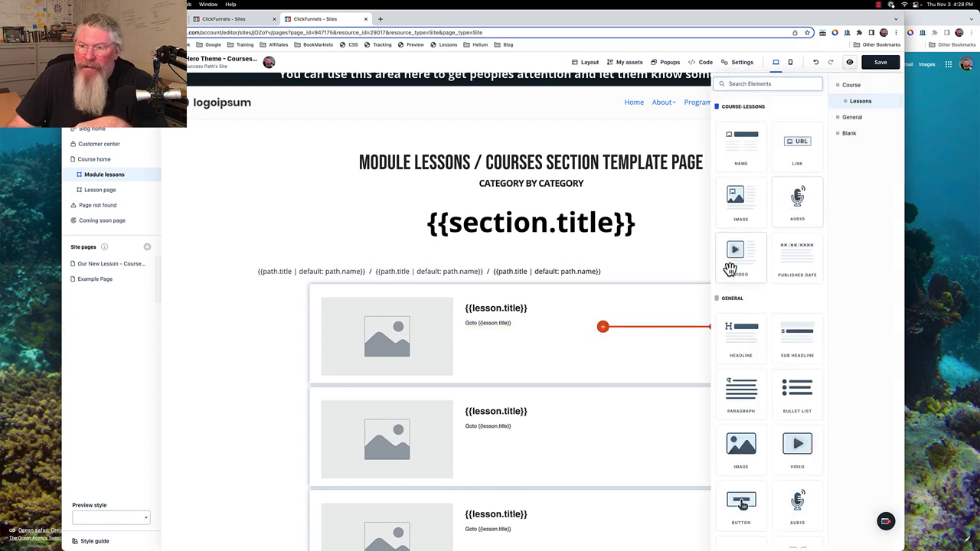
pyautogui.click(553, 379)
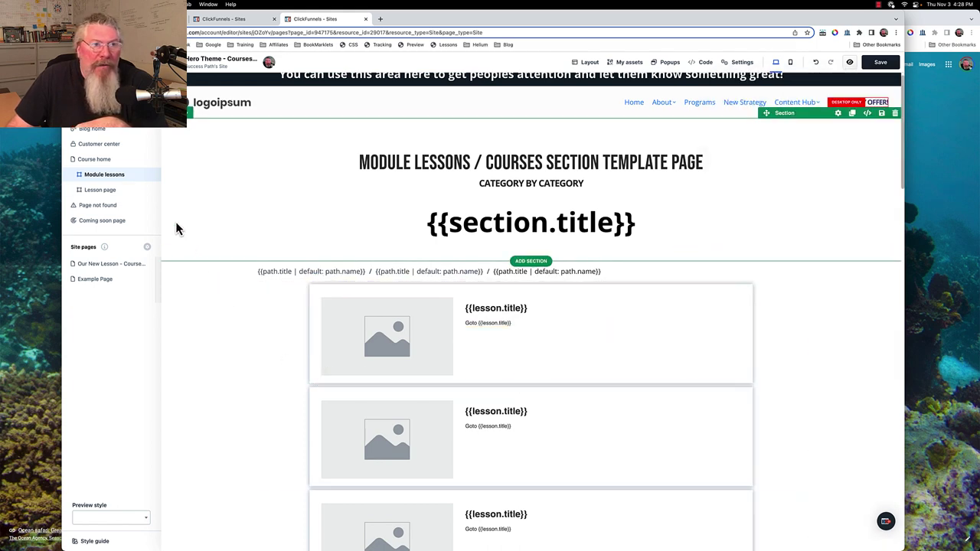
# Step: Open the Course home template, discarding the unsaved Module lessons changes, and add a module Description element below the Goto link
pyautogui.click(91, 160)
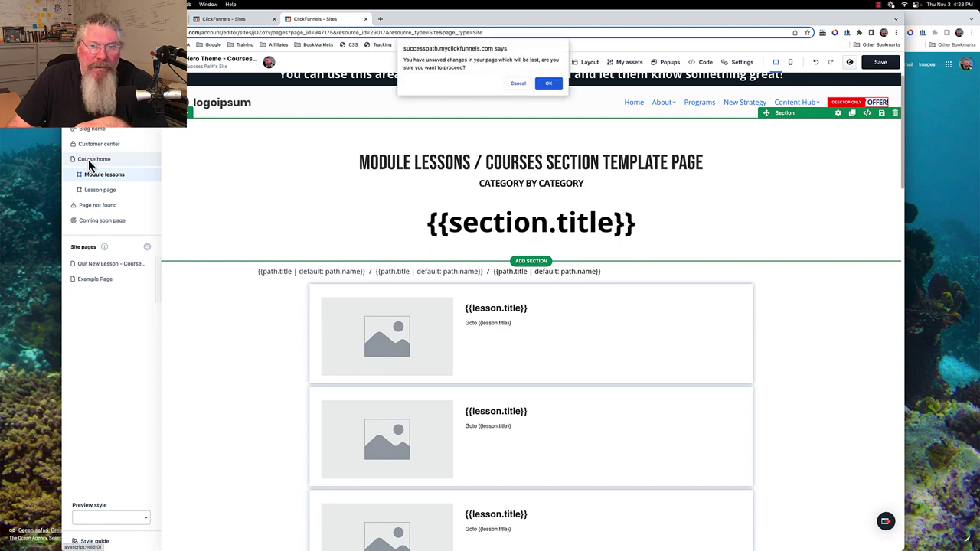
pyautogui.click(548, 85)
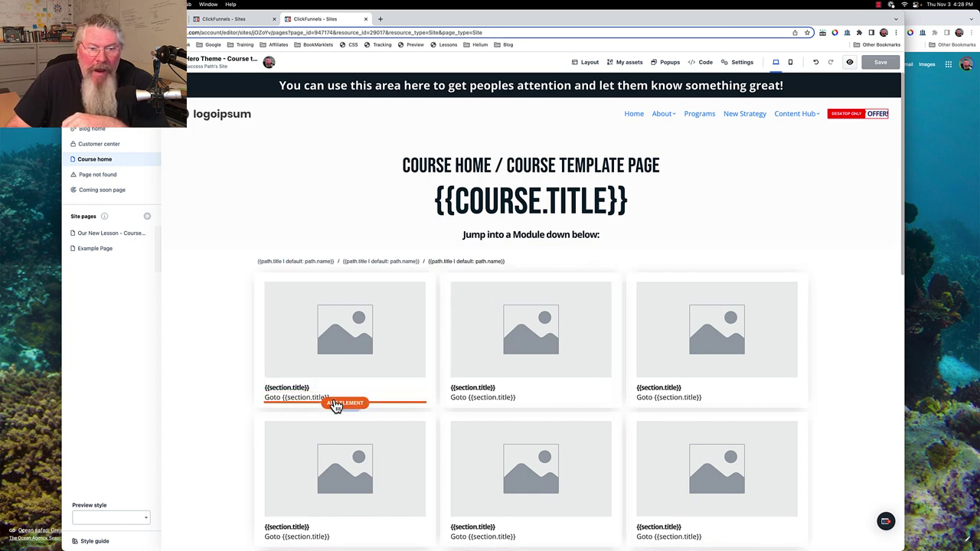
pyautogui.click(345, 402)
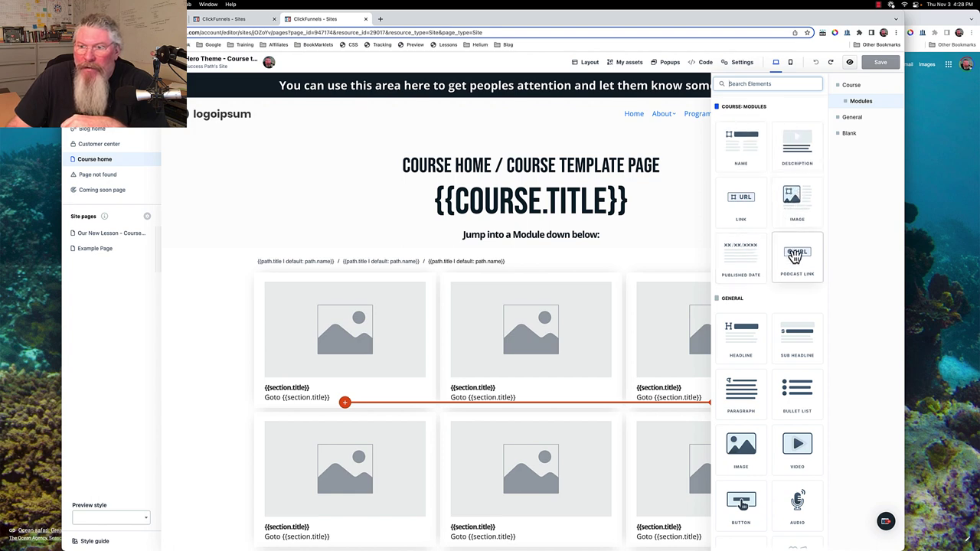
pyautogui.click(798, 143)
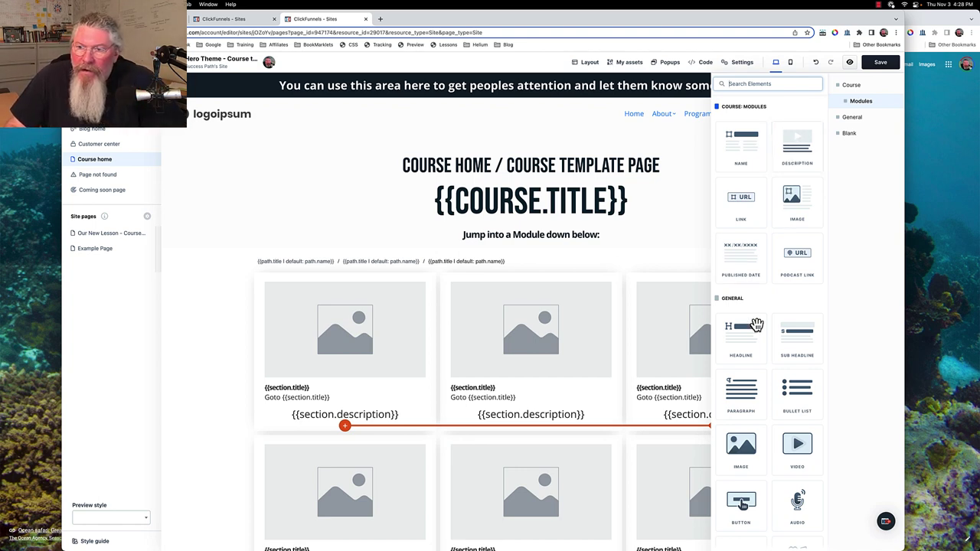
# Step: Align the {{section.description}} text in the module cards to the left
pyautogui.click(378, 421)
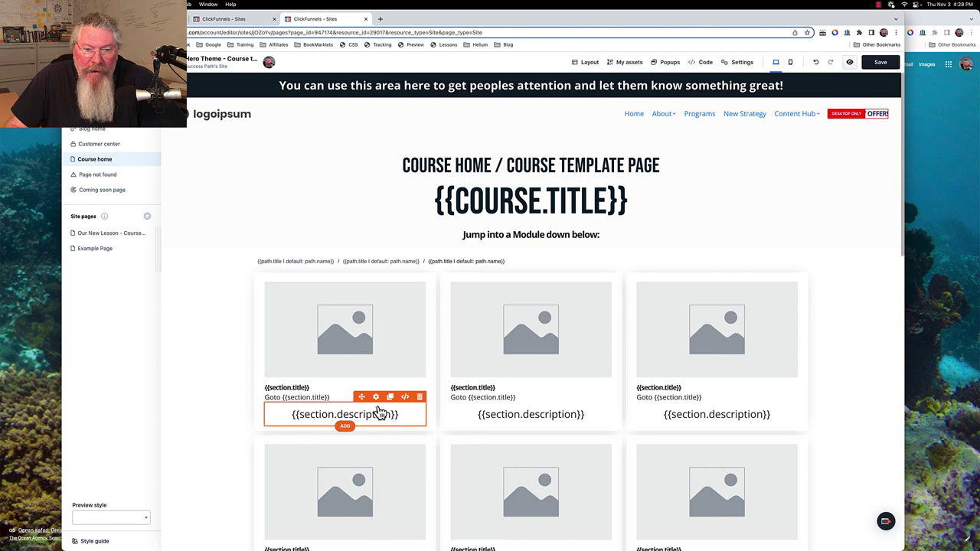
pyautogui.click(376, 397)
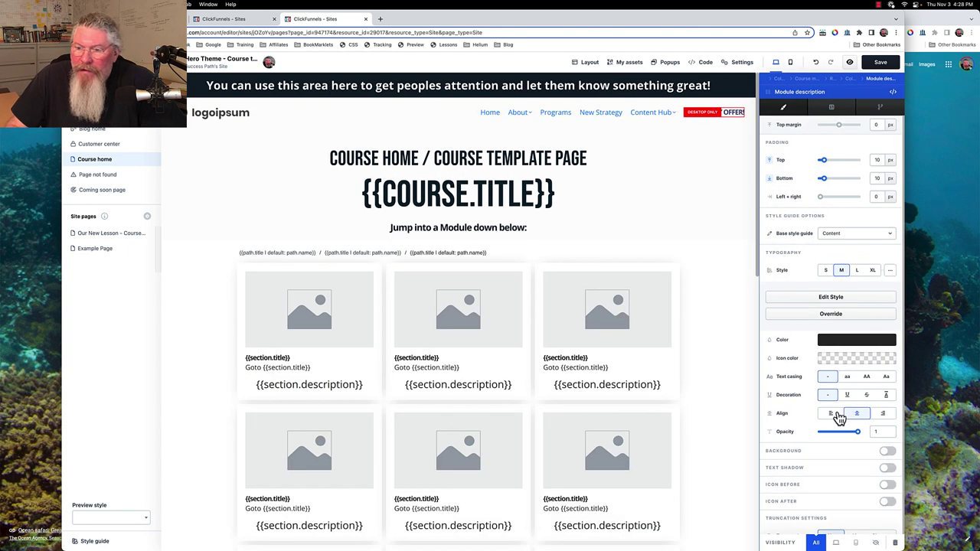
pyautogui.click(830, 414)
pyautogui.click(335, 396)
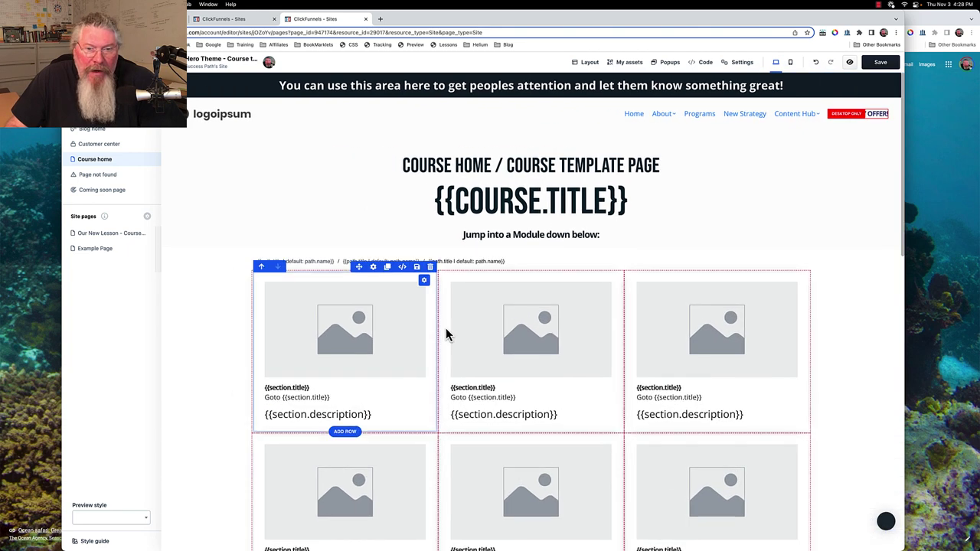
pyautogui.click(459, 331)
pyautogui.click(682, 333)
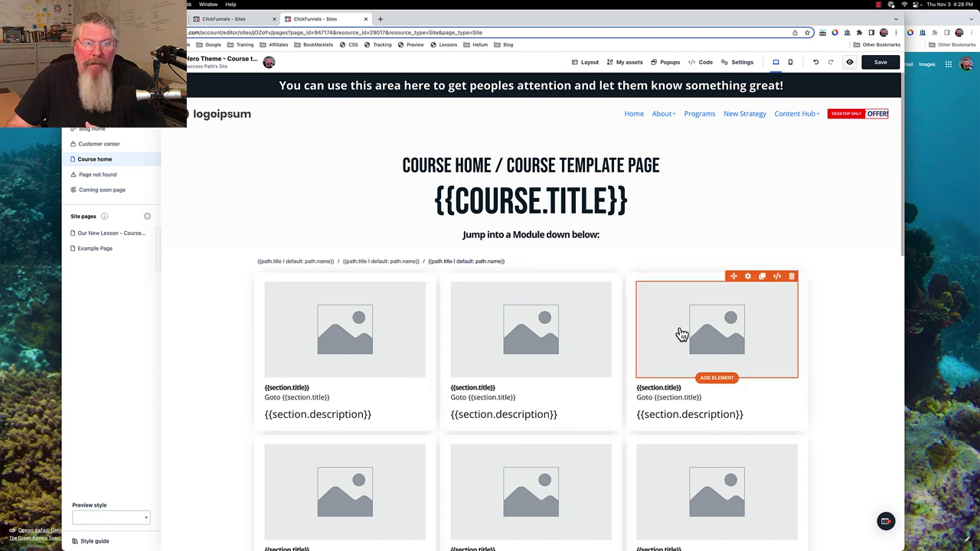